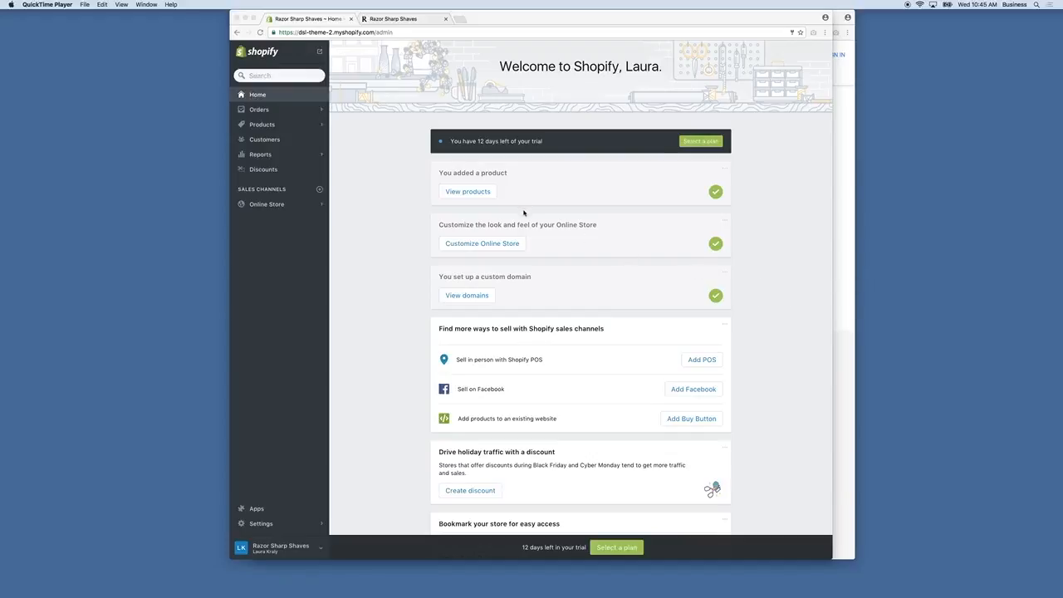
Look over the Razor Sharp Shaves storefront homepage from the banner down to the best sellers and news.
left_click(418, 20)
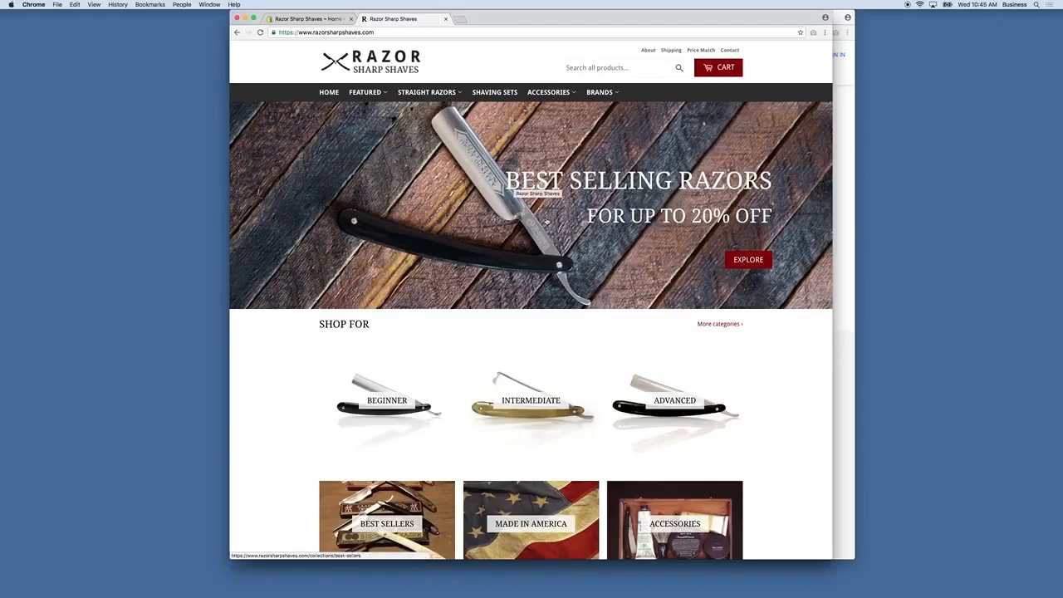
scroll(559, 238, "down", 2)
scroll(559, 239, "down", 4)
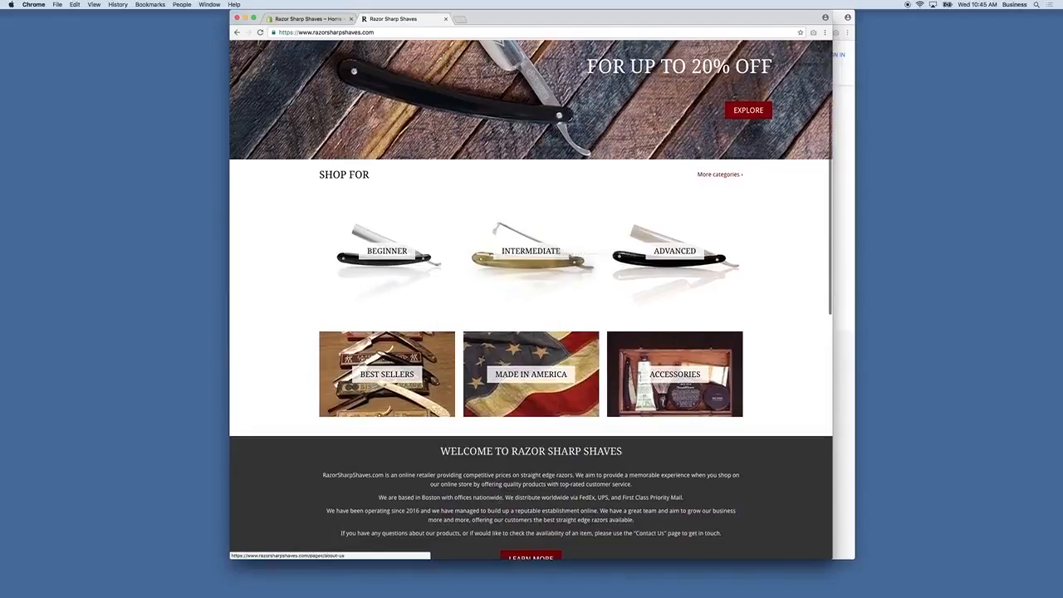
scroll(579, 517, "down", 10)
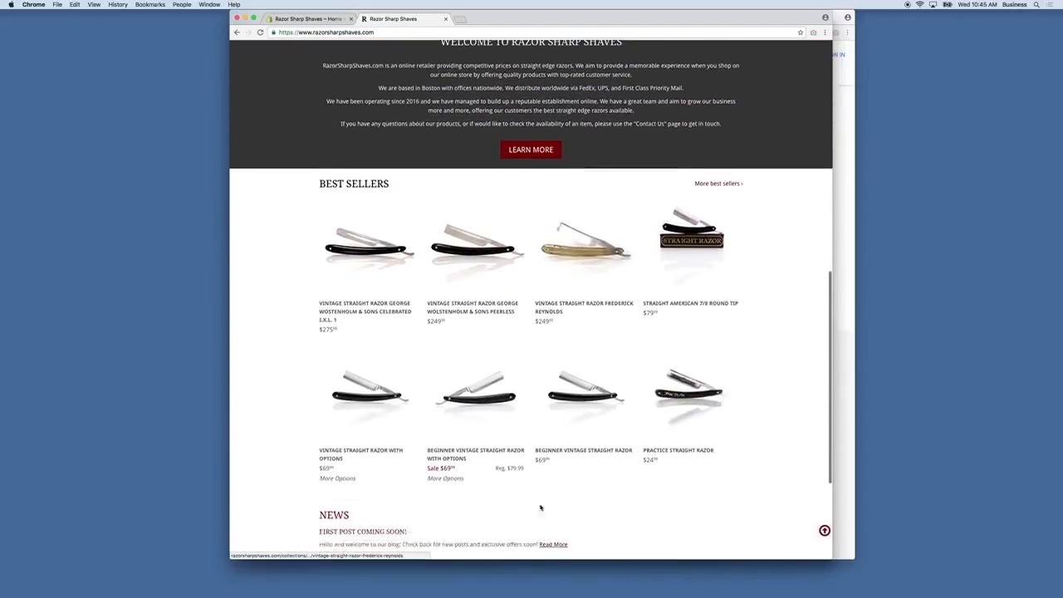
scroll(437, 490, "up", 10)
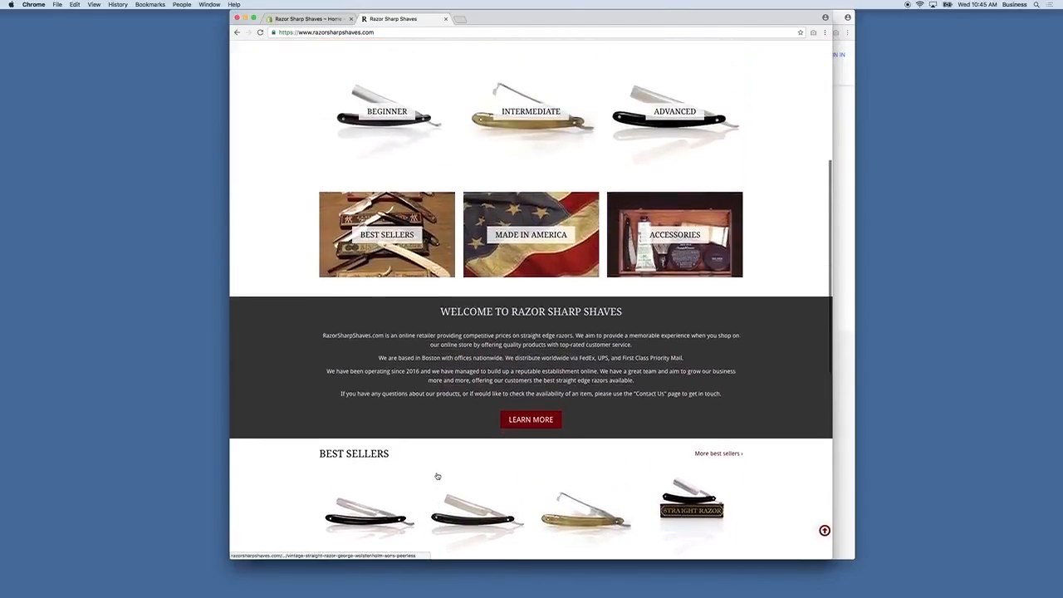
scroll(433, 468, "up", 4)
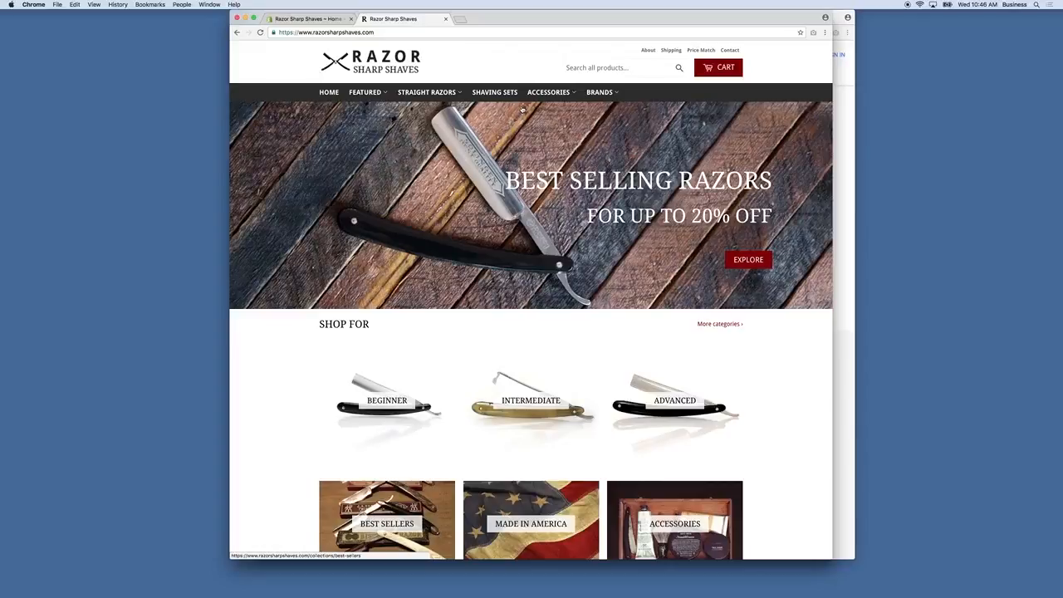
Open the Shopify App Store from the apps section of the store's admin.
left_click(329, 20)
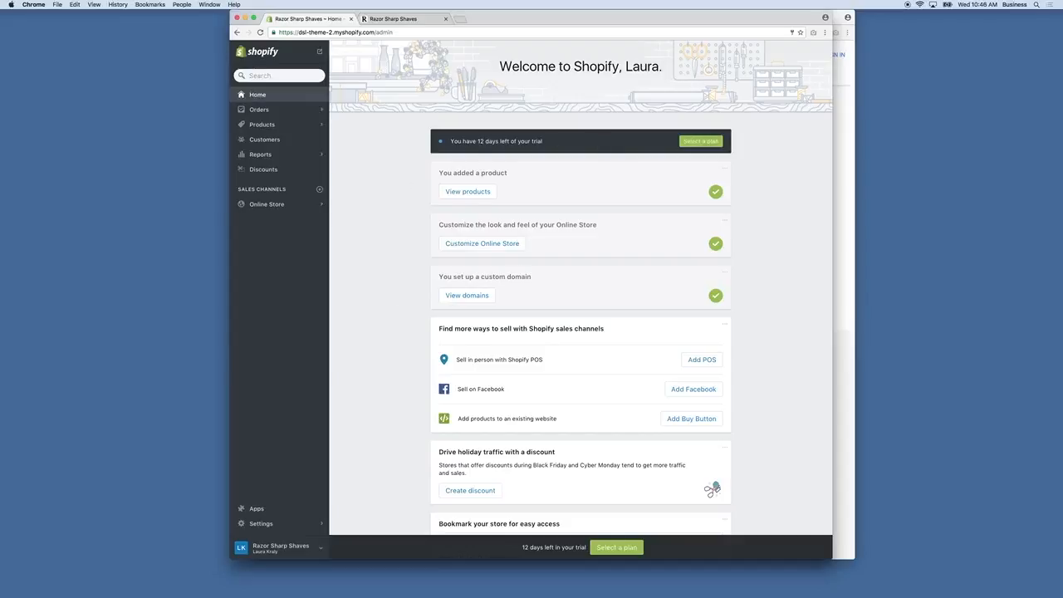
left_click(259, 511)
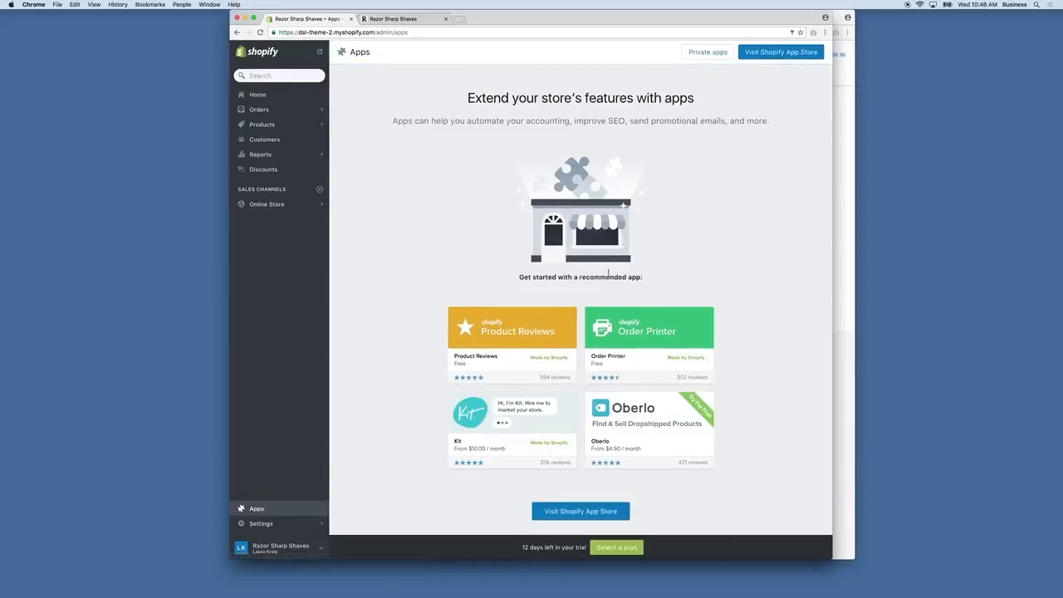
left_click(792, 53)
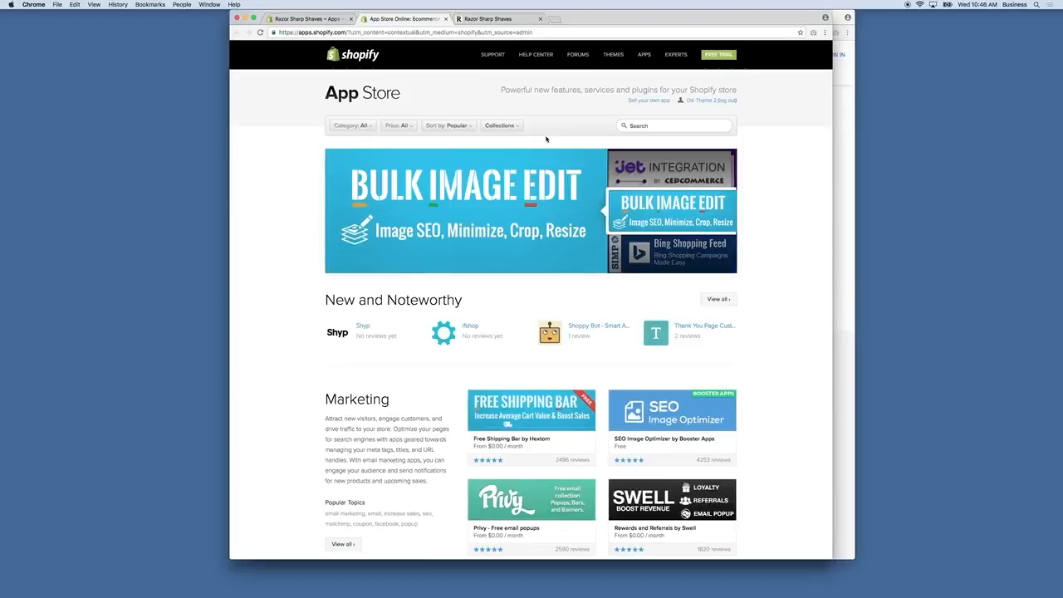
Examine the category, price, sorting and collection options available for narrowing the App Store listing.
left_click(359, 129)
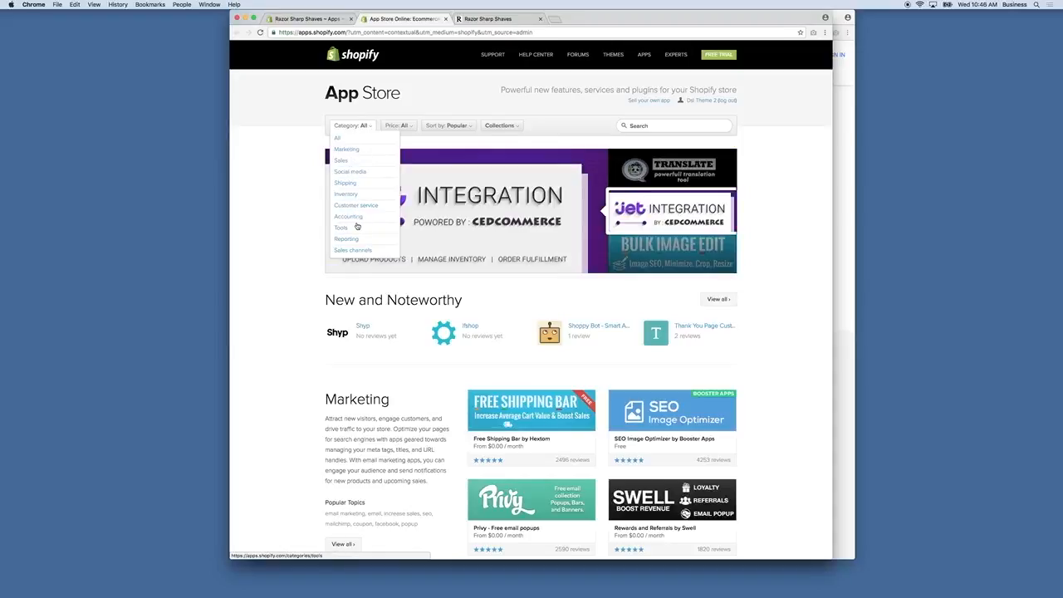
left_click(399, 127)
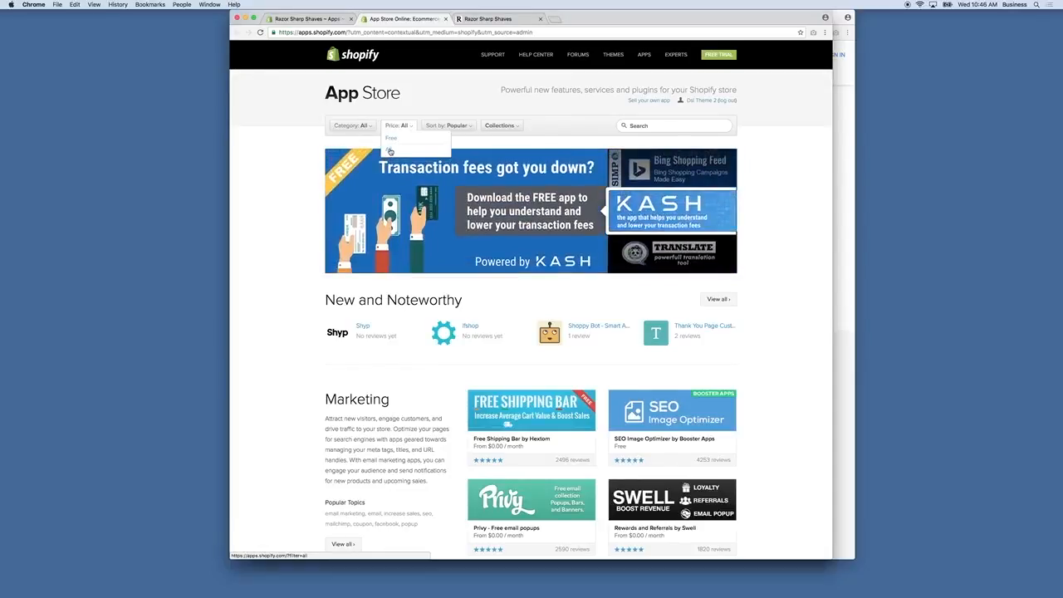
left_click(462, 126)
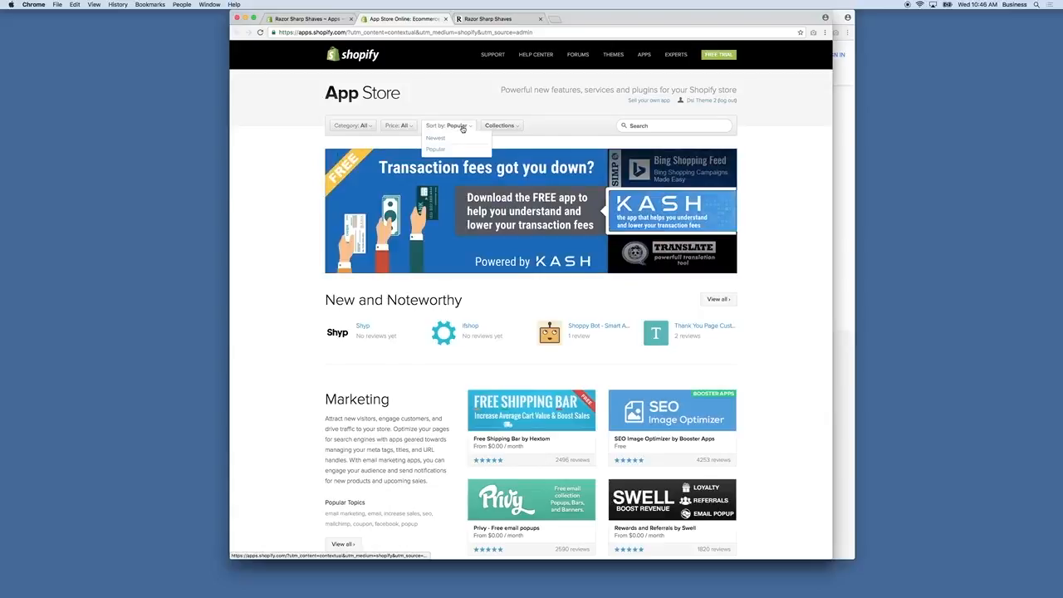
left_click(517, 127)
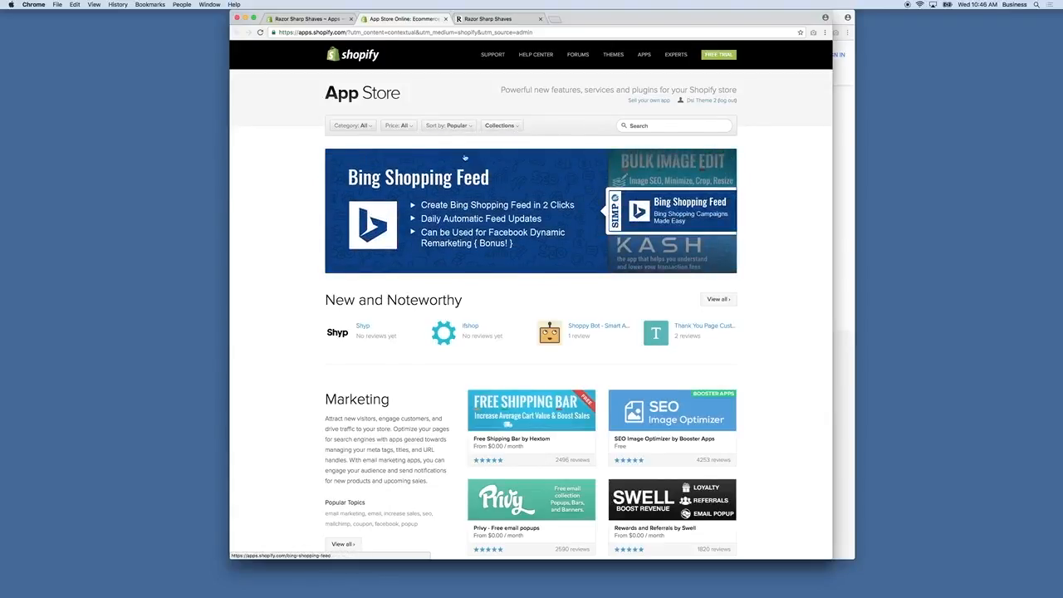
mouse_move(503, 125)
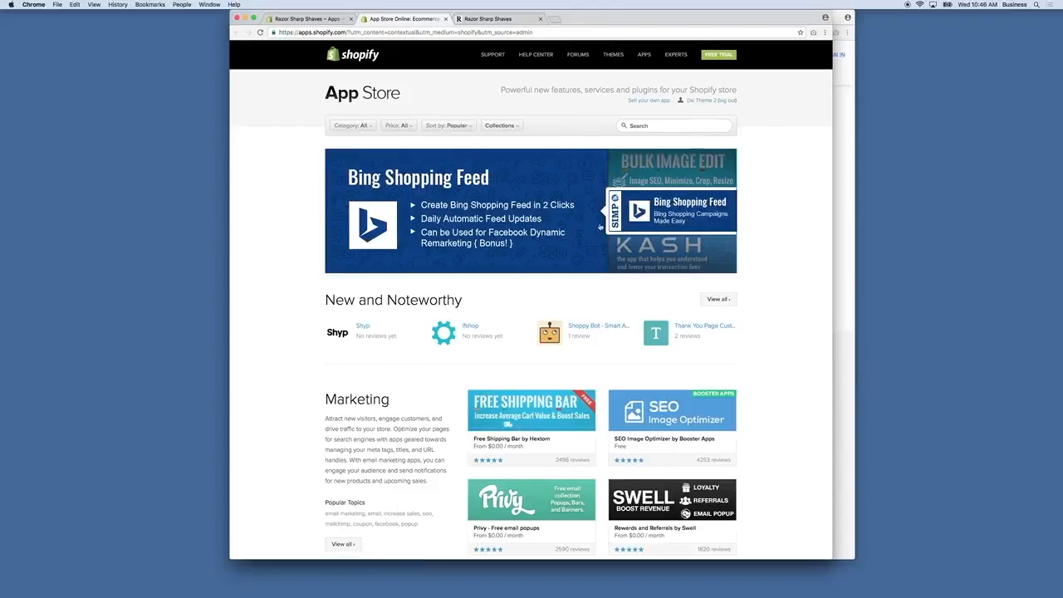
Filter the App Store listing to free apps and browse the first page of results.
mouse_move(406, 124)
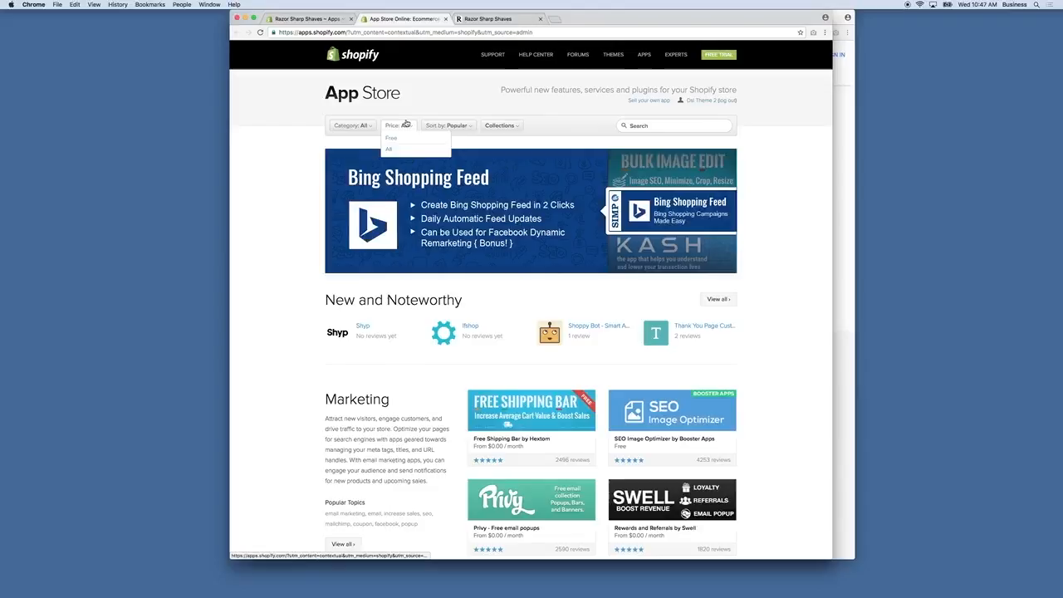
left_click(390, 139)
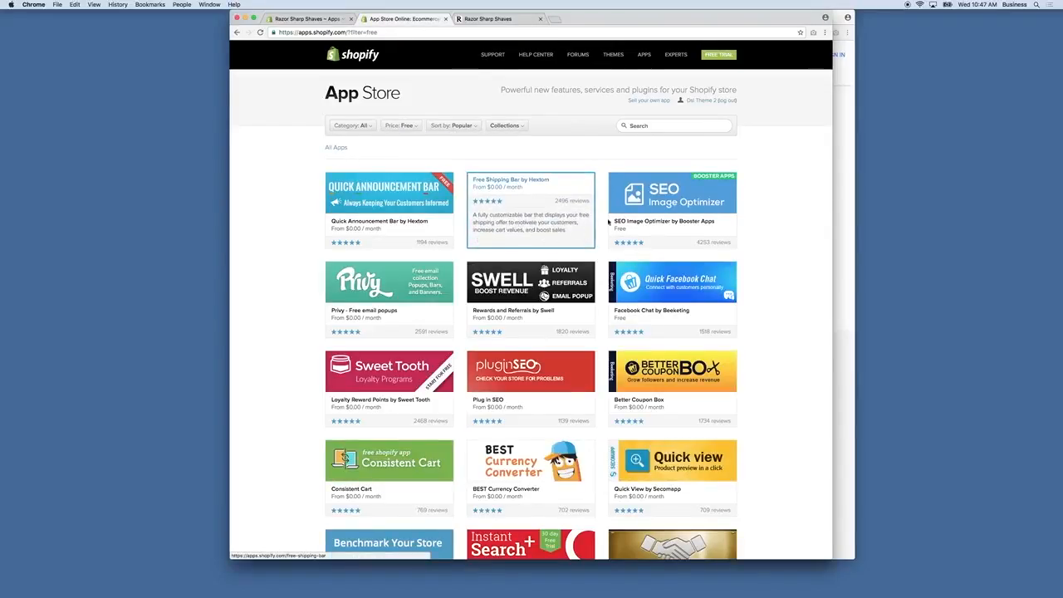
scroll(673, 149, "down", 2)
scroll(620, 370, "down", 10)
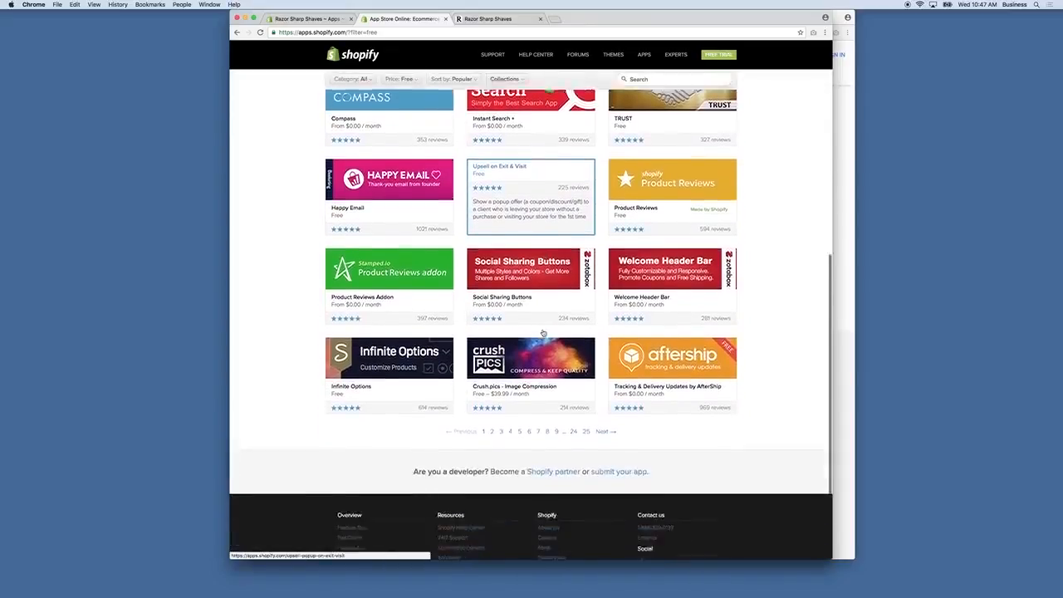
scroll(590, 313, "up", 2)
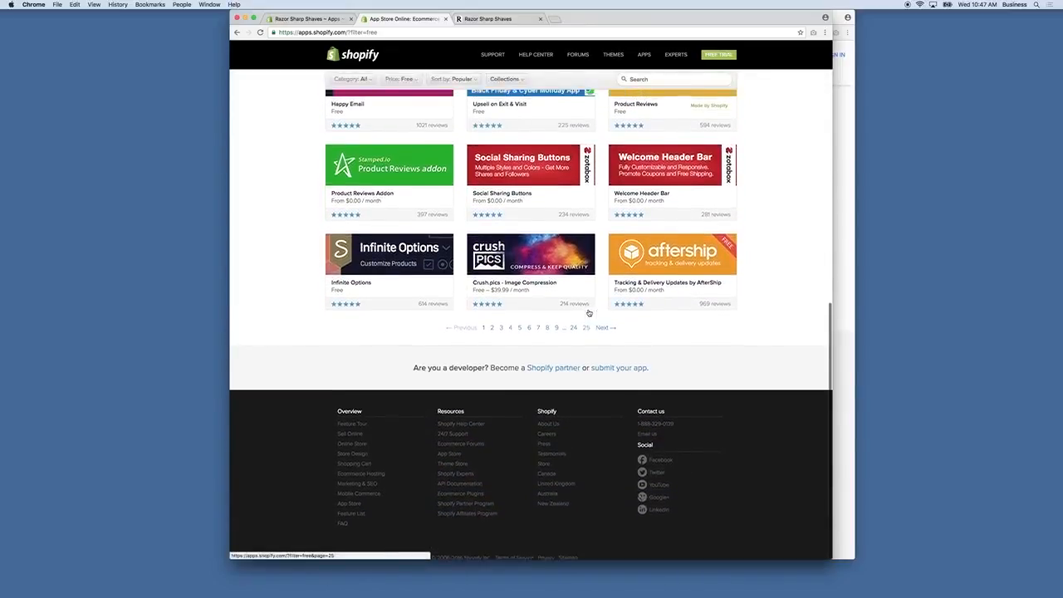
scroll(590, 313, "up", 8)
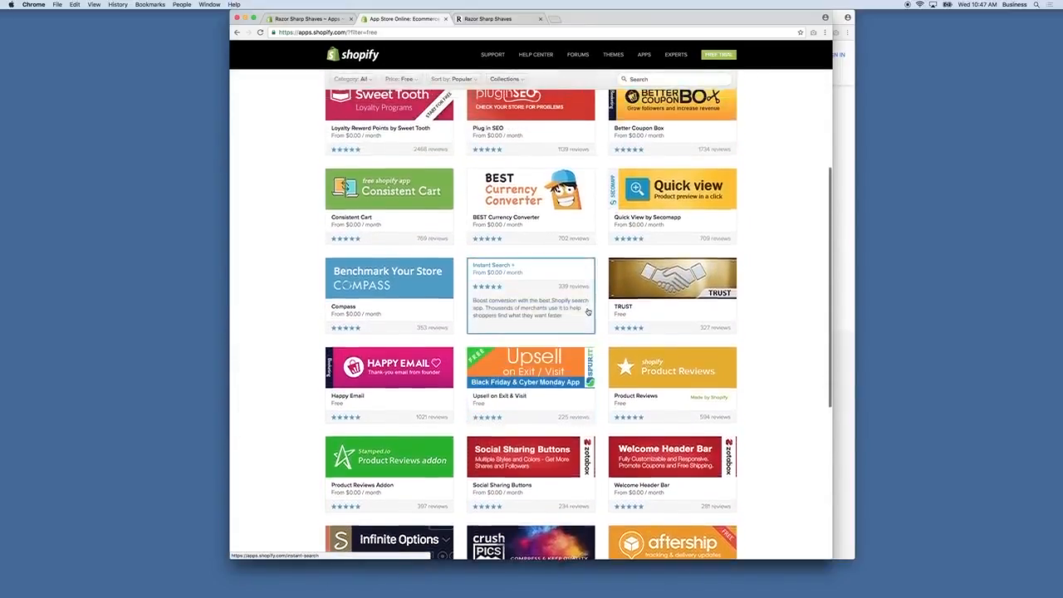
scroll(760, 290, "up", 10)
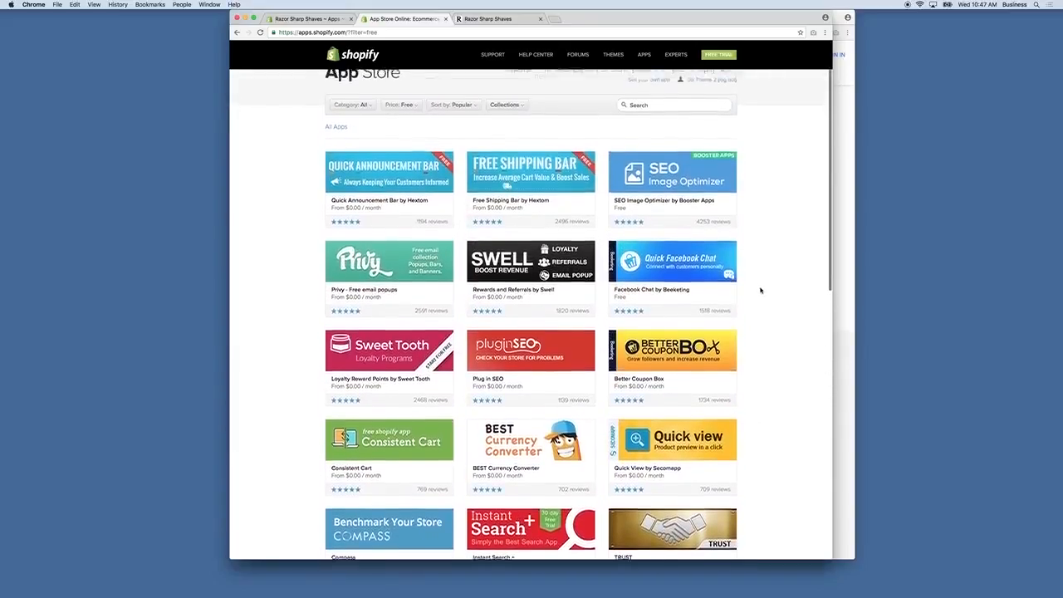
Find Shopify's Product Reviews app by searching the App Store for "review" and install it on the store.
left_click(452, 120)
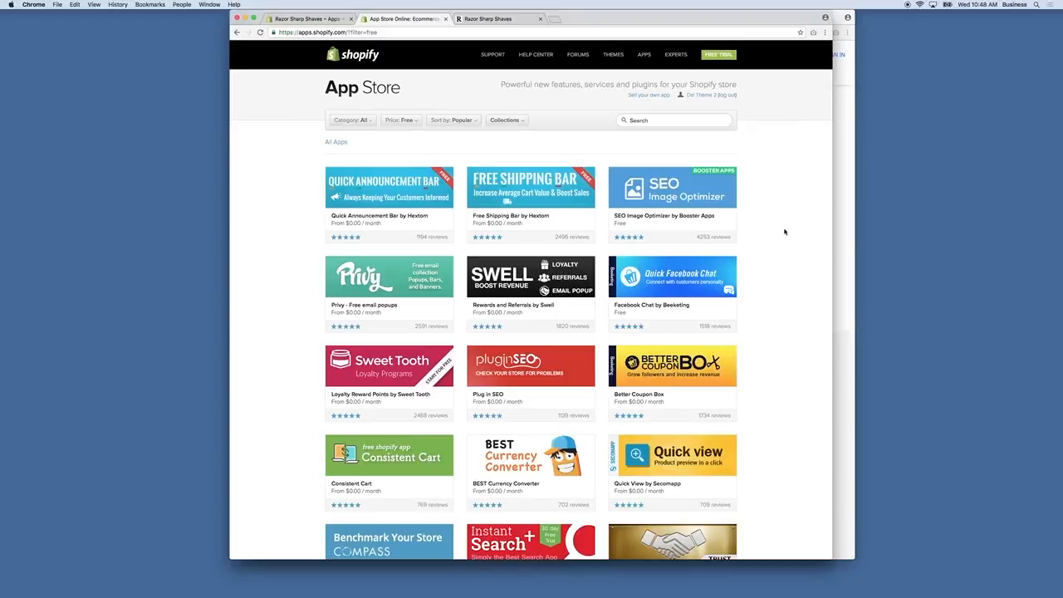
left_click(657, 121)
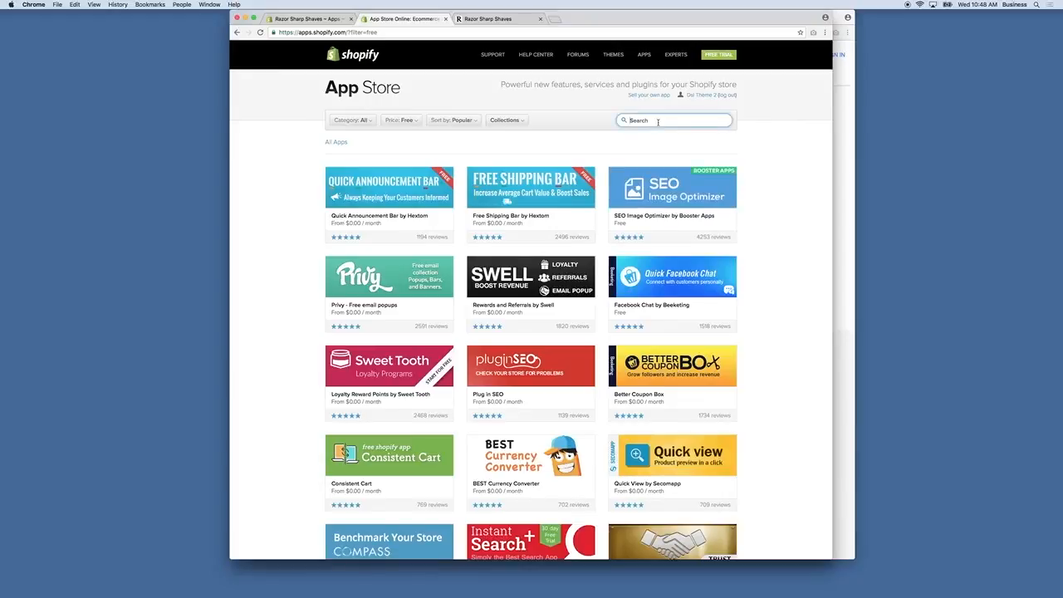
type("review")
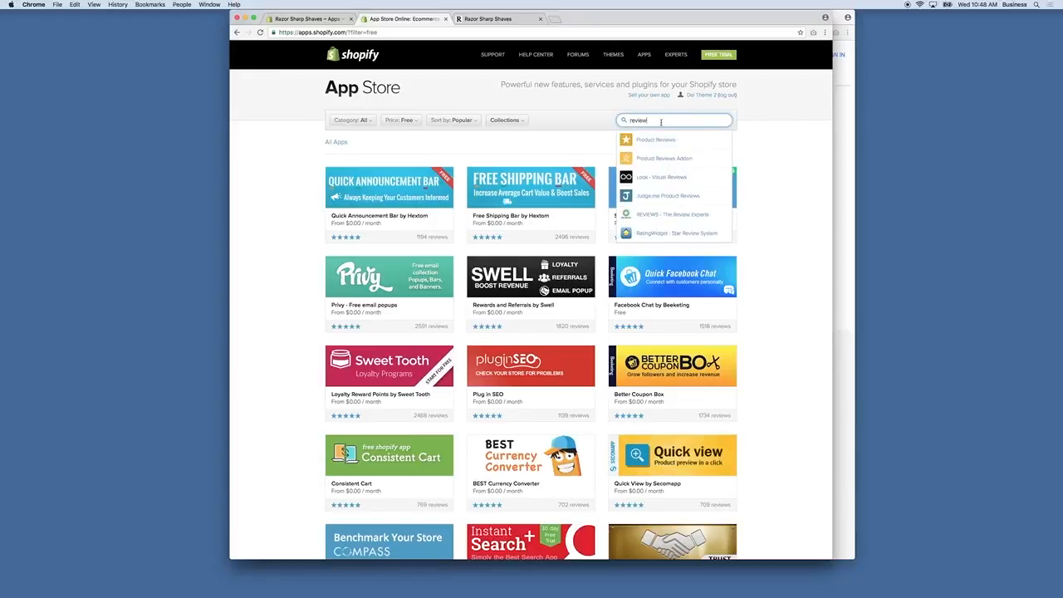
left_click(658, 142)
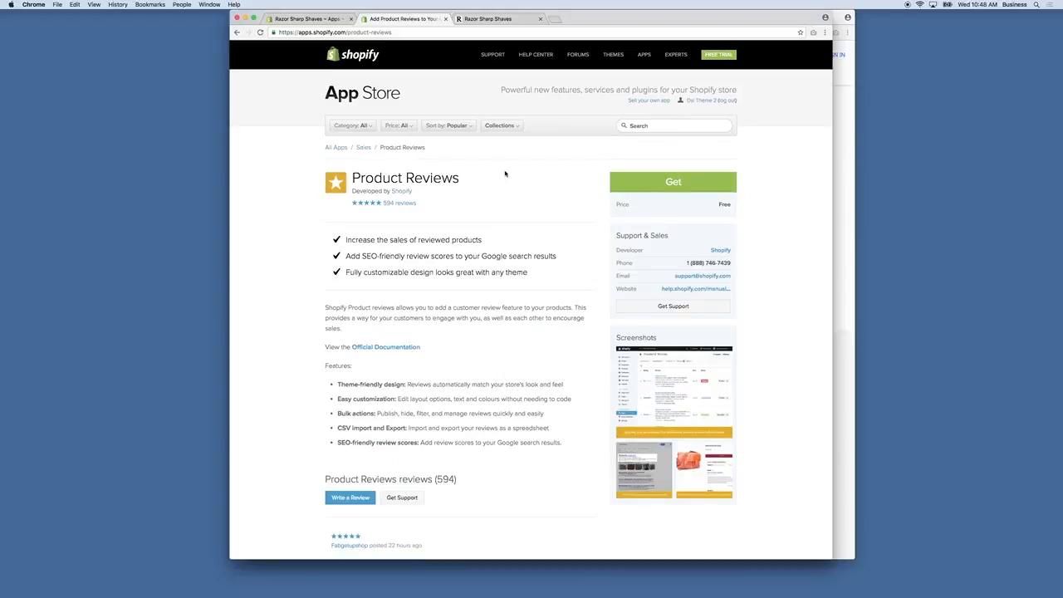
left_click(674, 186)
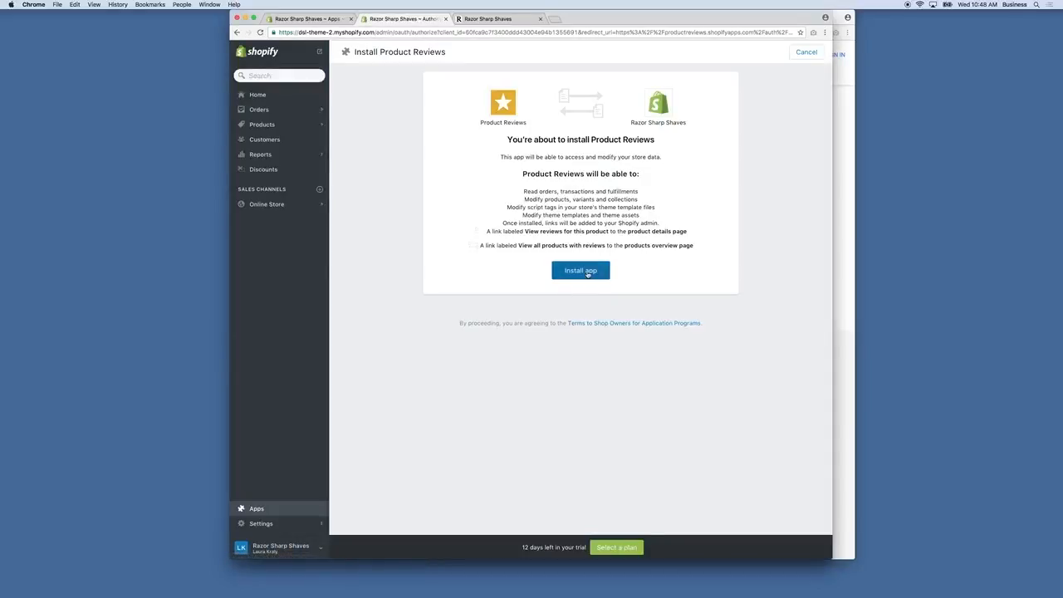
left_click(580, 270)
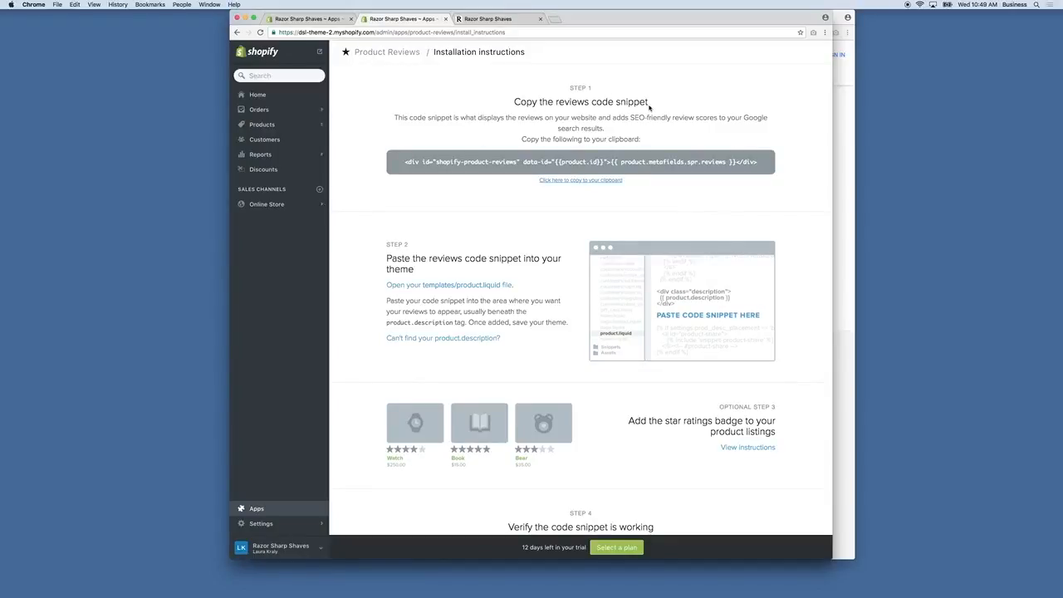
Read through the Product Reviews installation instructions, from copying the code snippet to verifying it.
scroll(721, 162, "down", 1)
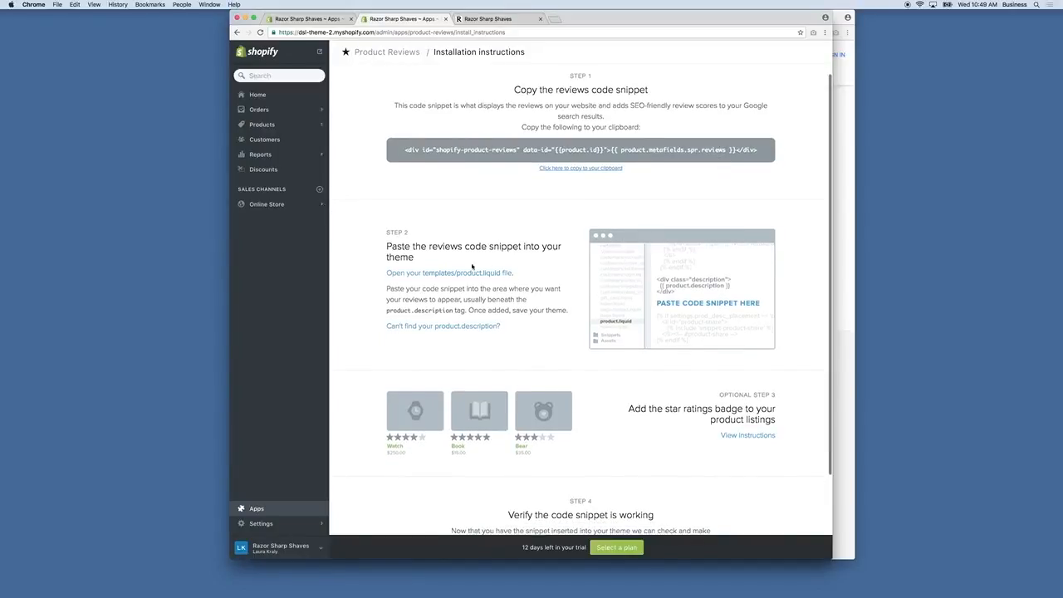
scroll(656, 426, "down", 3)
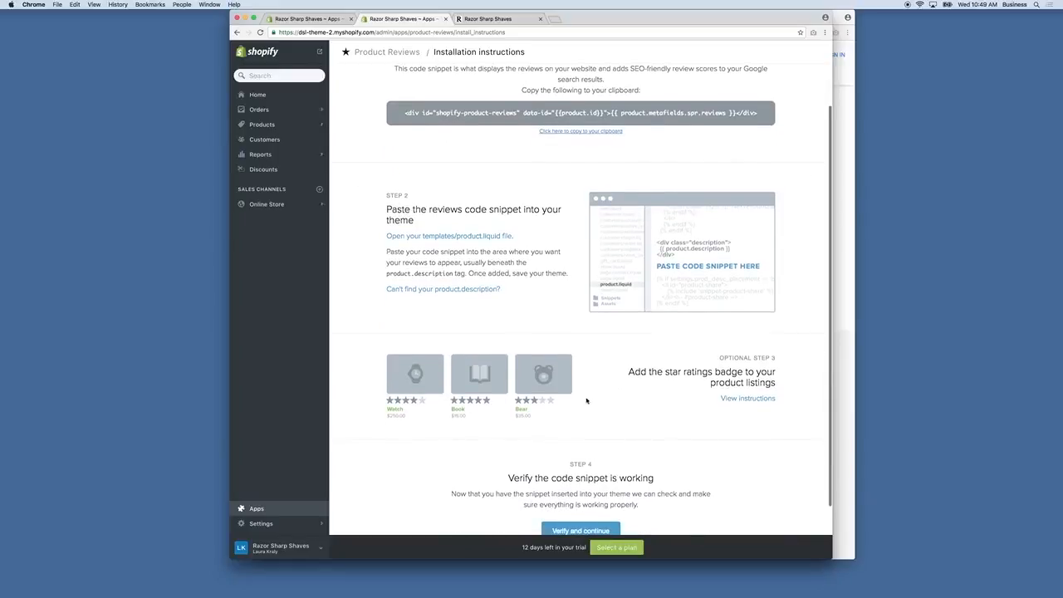
scroll(703, 427, "down", 3)
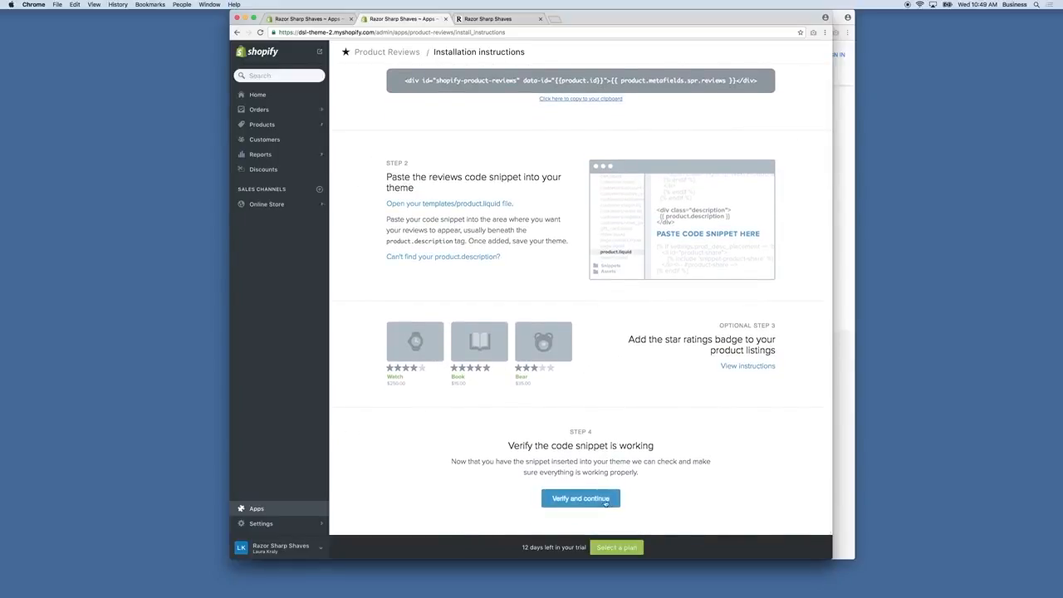
scroll(541, 340, "up", 3)
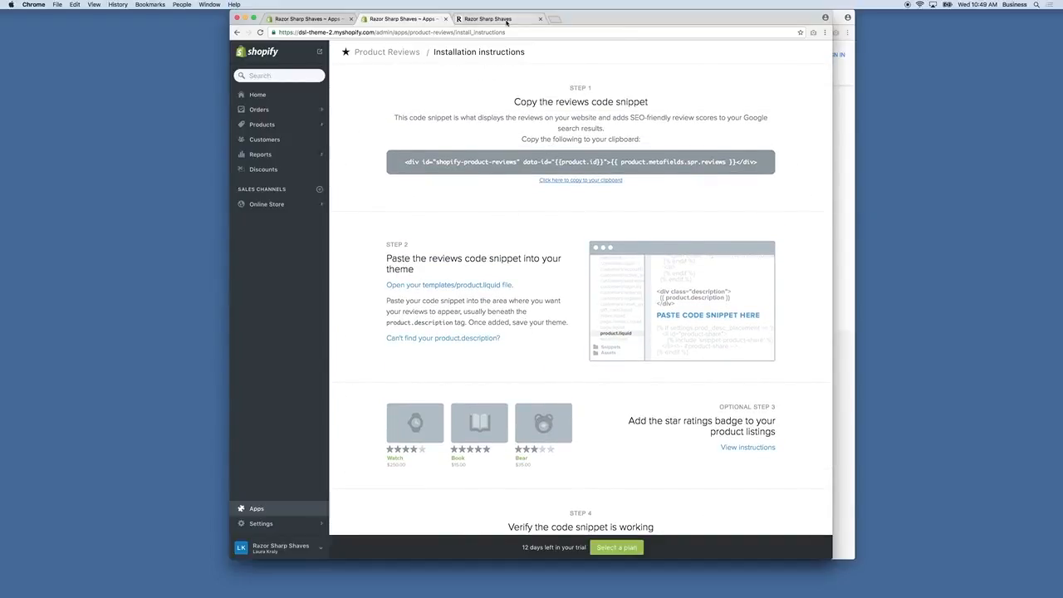
Check the customer reviews section of the George Wostenholm & Sons Celebrated I.X.L. 1 razor on the reloaded storefront and return to the installation instructions.
left_click(490, 19)
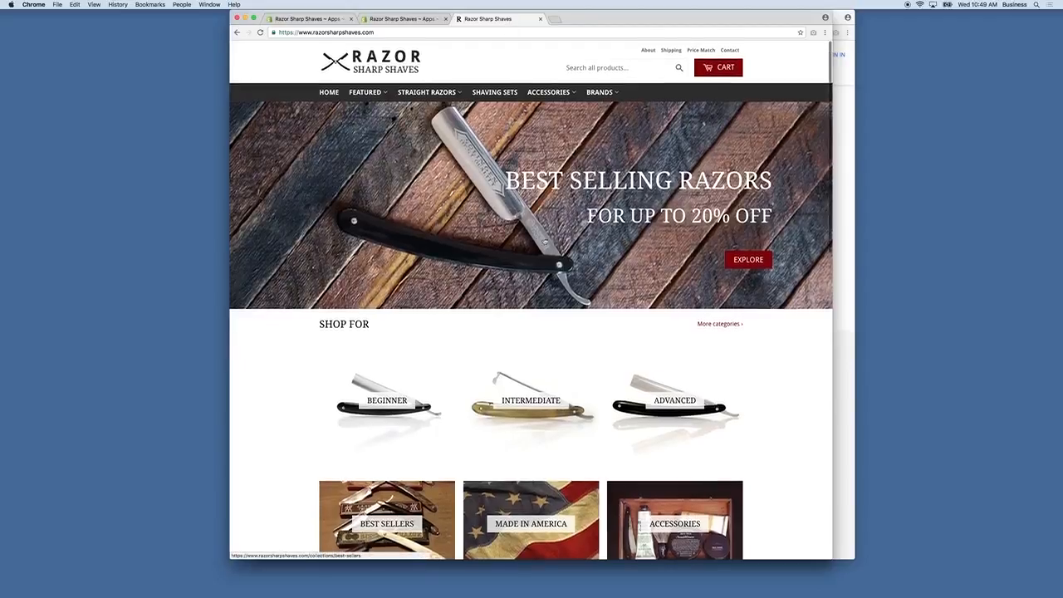
scroll(532, 207, "down", 1)
left_click(260, 32)
scroll(424, 228, "down", 5)
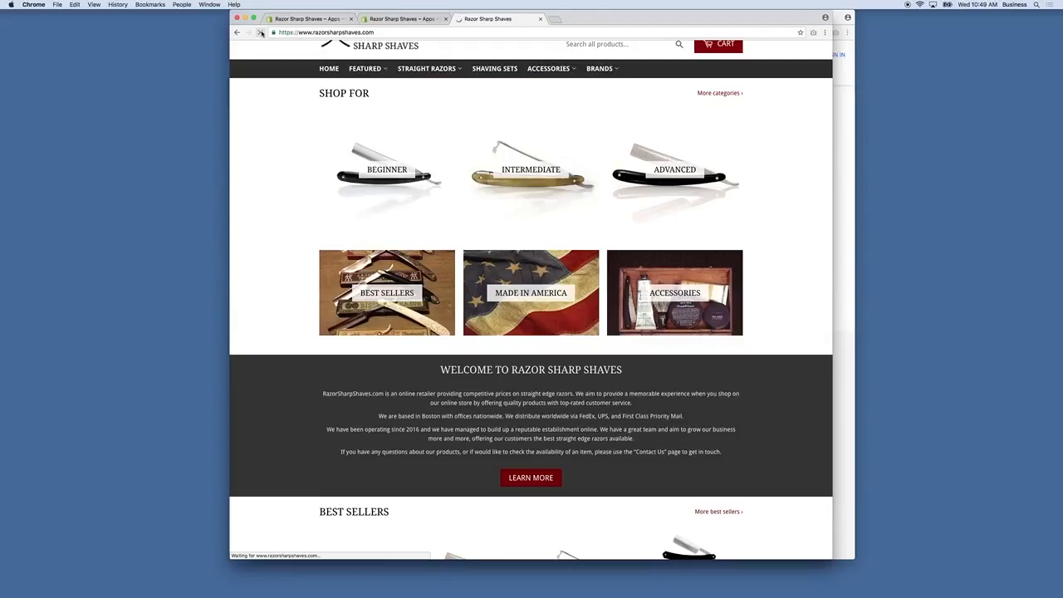
scroll(424, 228, "down", 1)
scroll(423, 228, "down", 5)
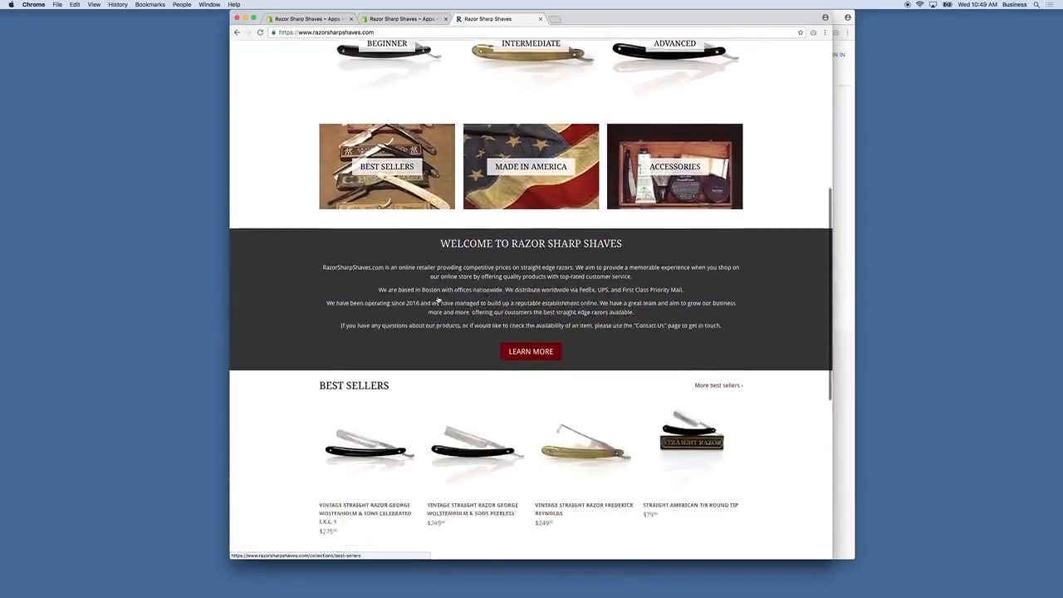
left_click(390, 403)
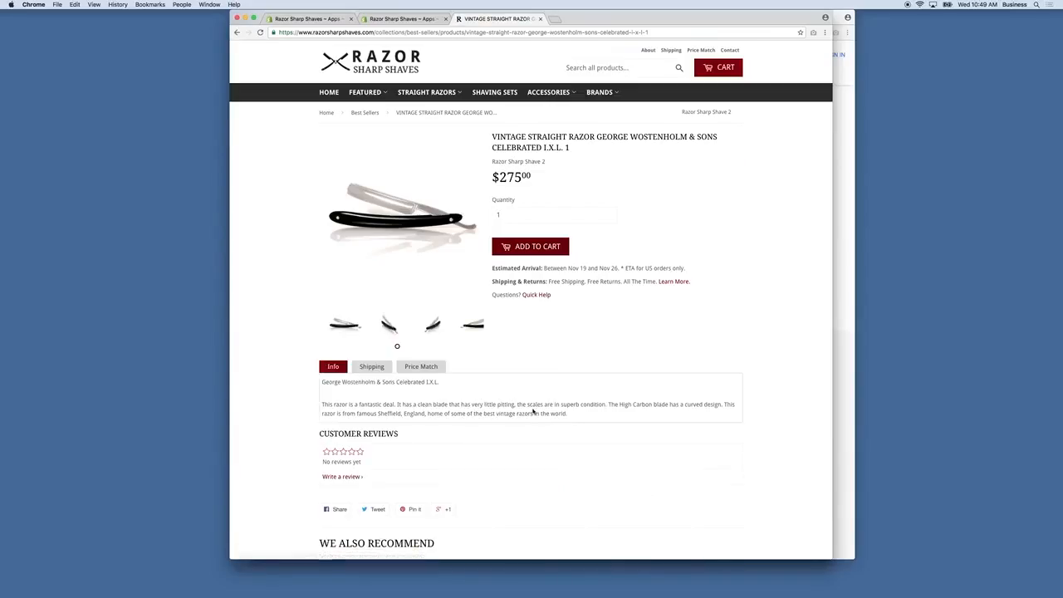
scroll(310, 436, "down", 1)
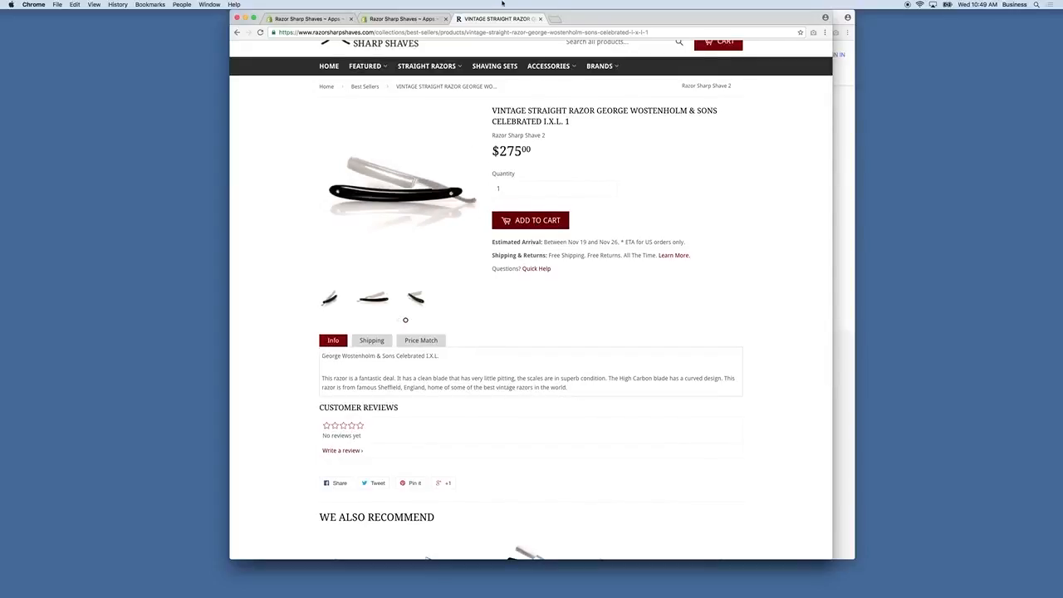
left_click(435, 21)
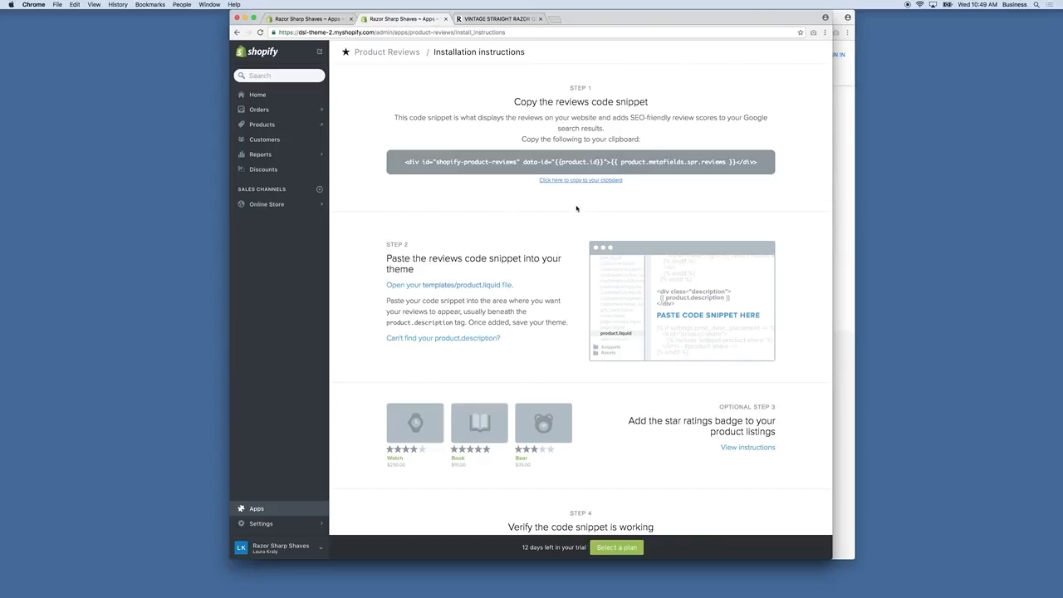
Try to verify the reviews code snippet, and continue past the storefront password warning without verifying.
scroll(486, 152, "down", 2)
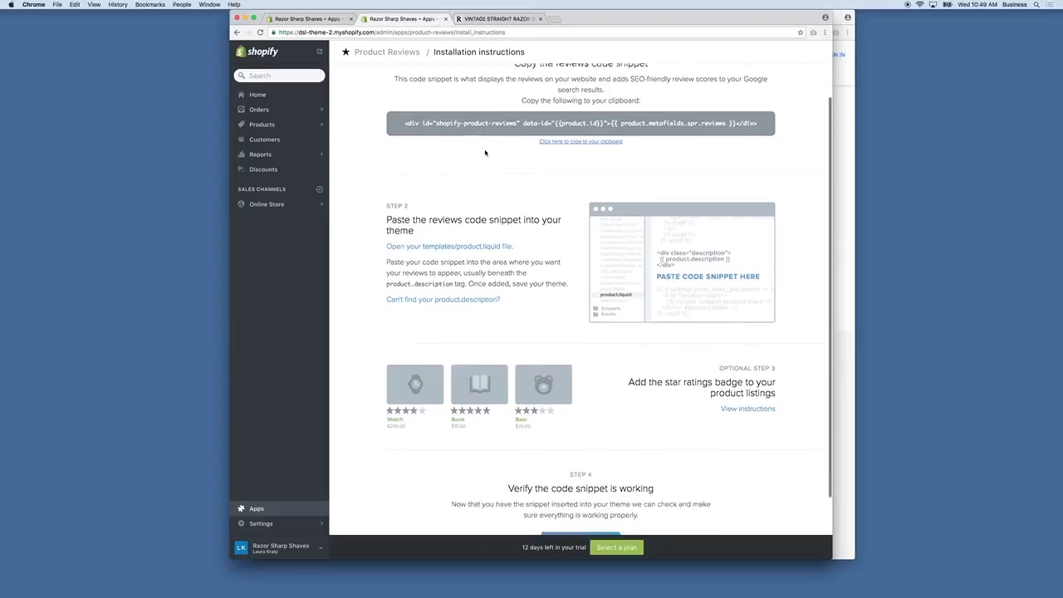
left_click(613, 499)
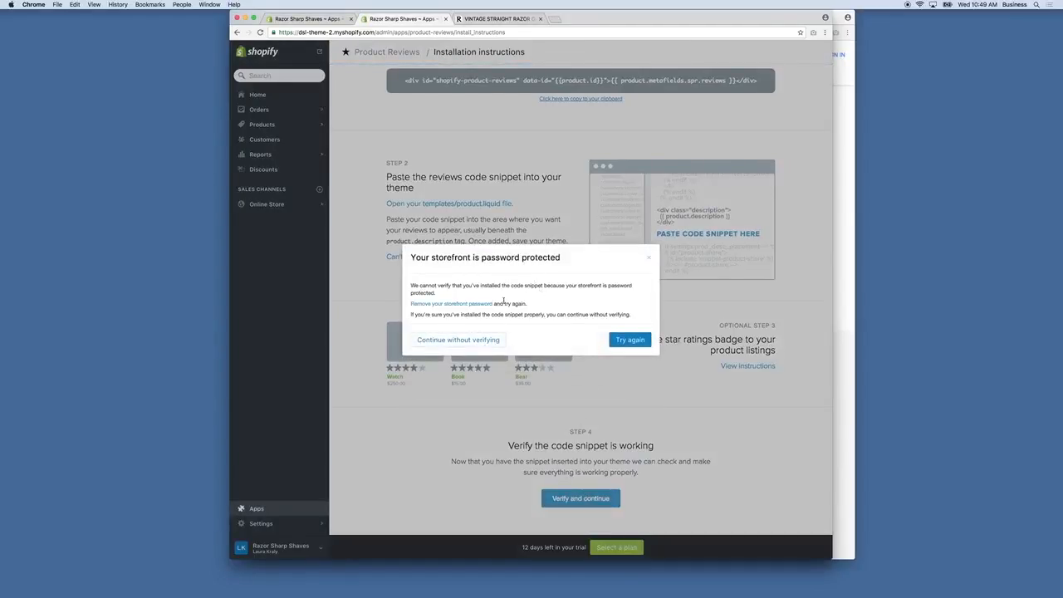
left_click(491, 340)
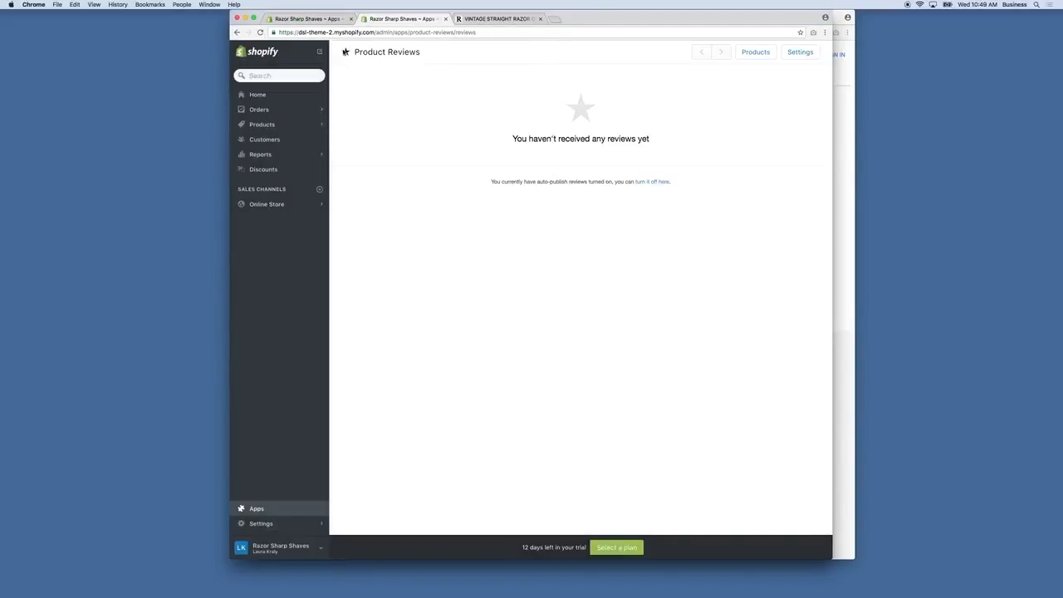
Open the Shopify App Store from the store's installed apps page and filter the listing to free apps.
left_click(255, 508)
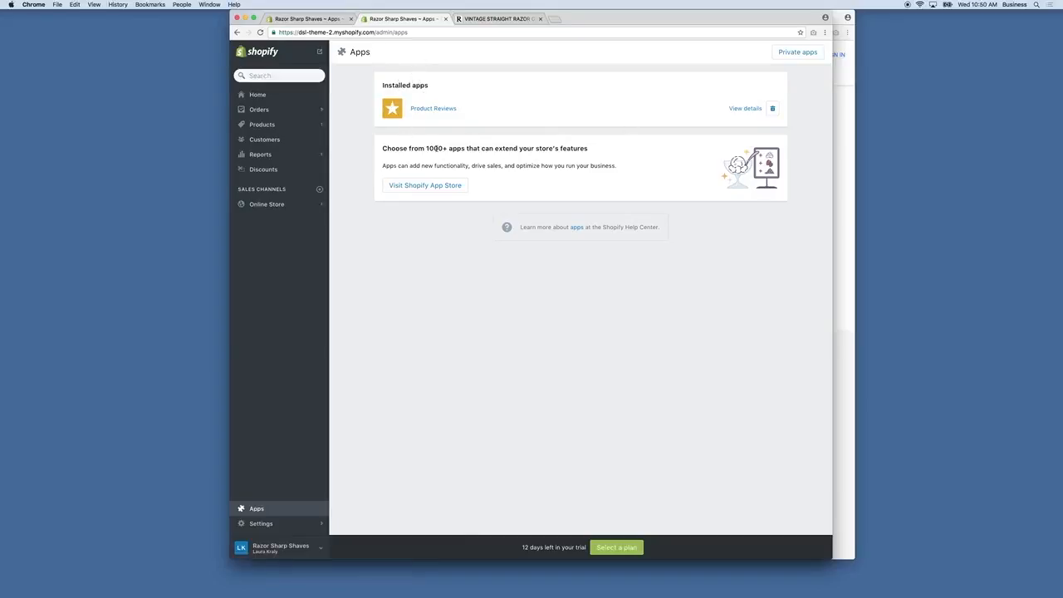
left_click(442, 188)
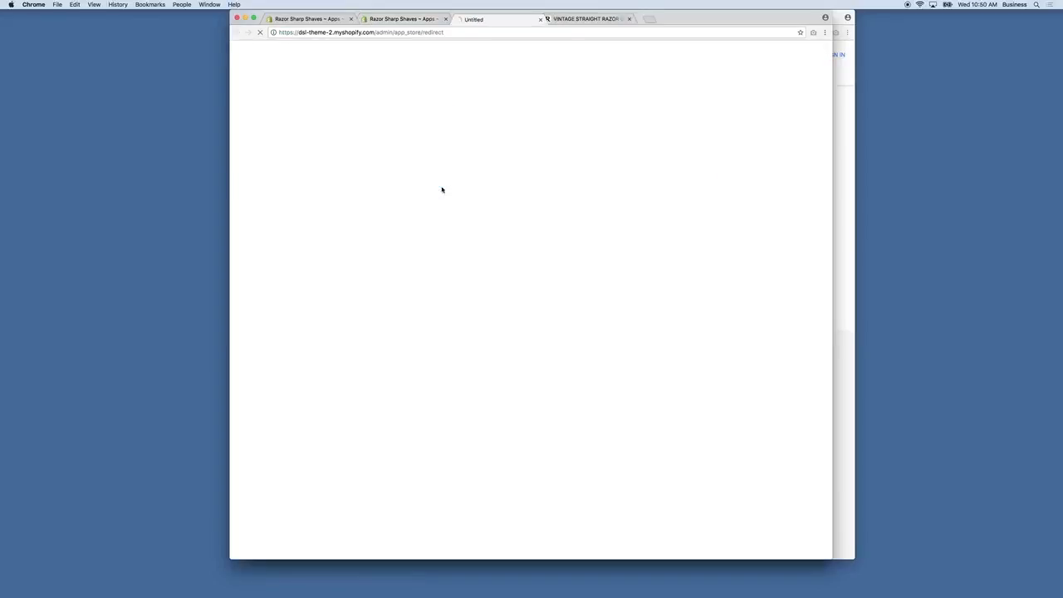
left_click(444, 18)
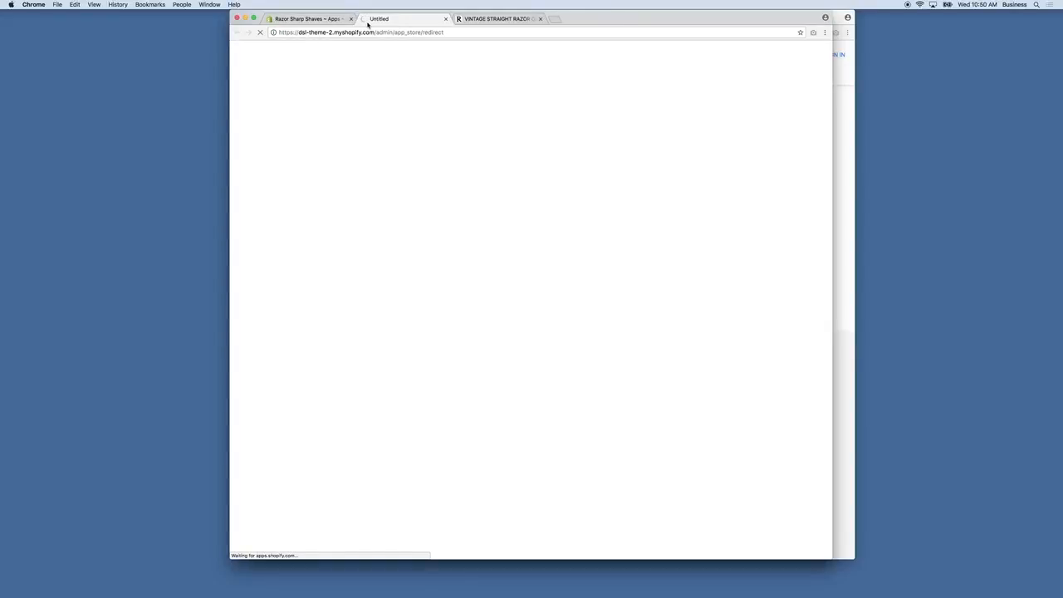
left_click(398, 126)
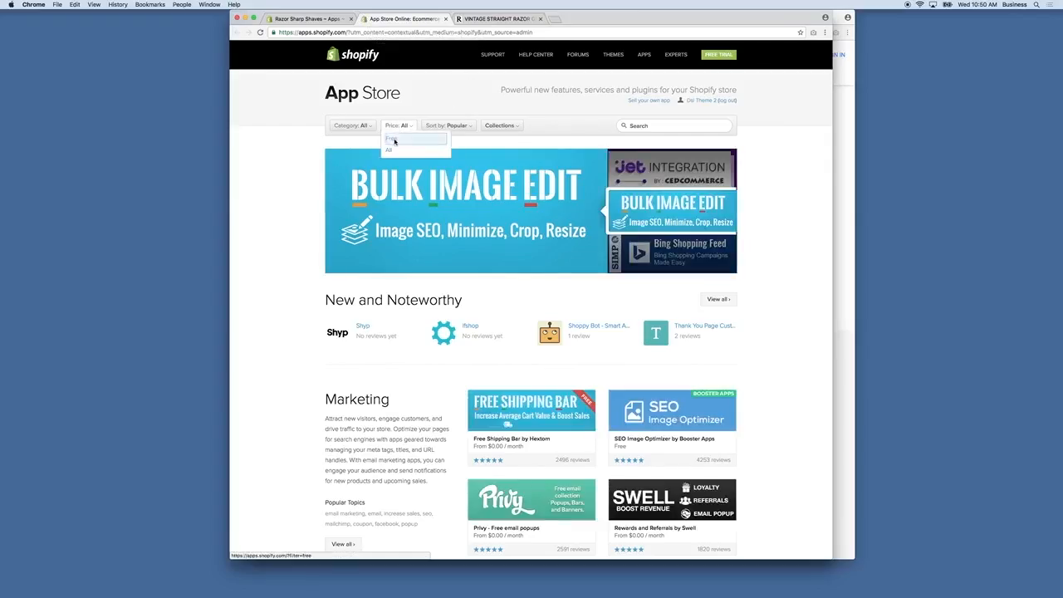
left_click(397, 147)
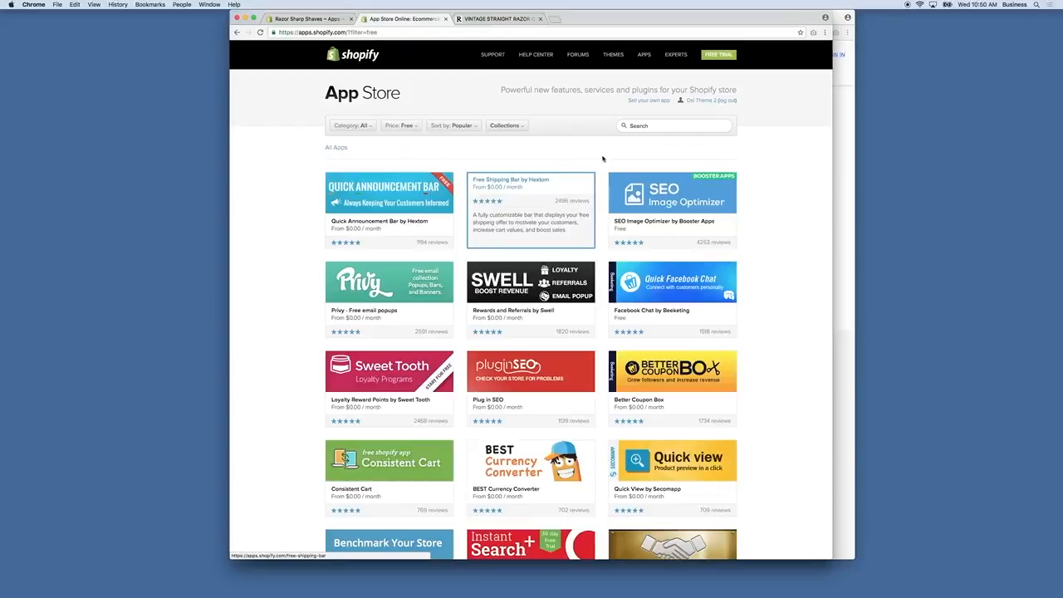
Search the App Store for "live chat" and open the Tidio Live Chat listing.
left_click(660, 126)
type("live chat")
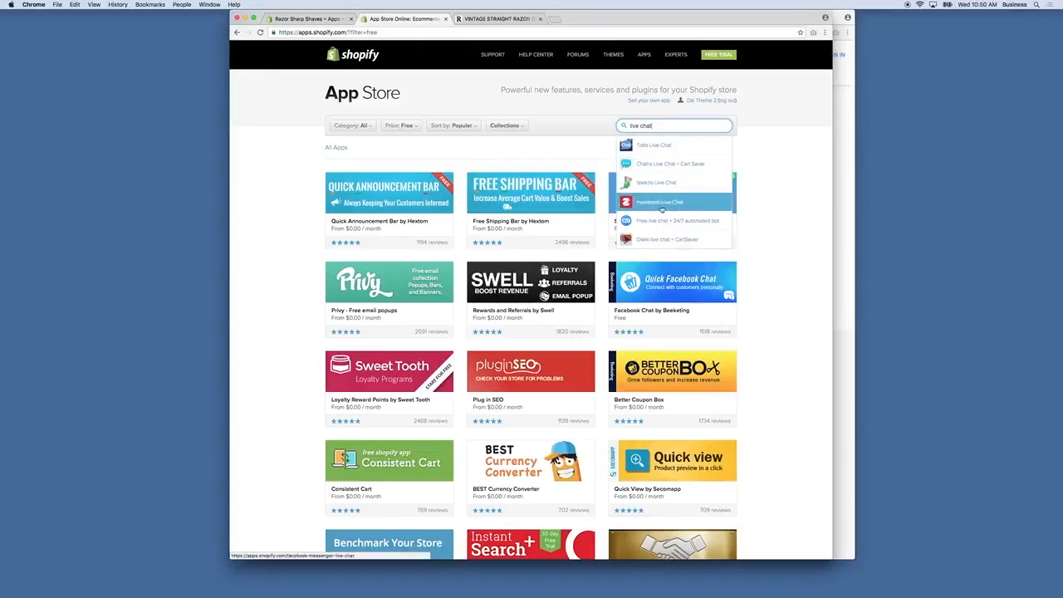
left_click(655, 144)
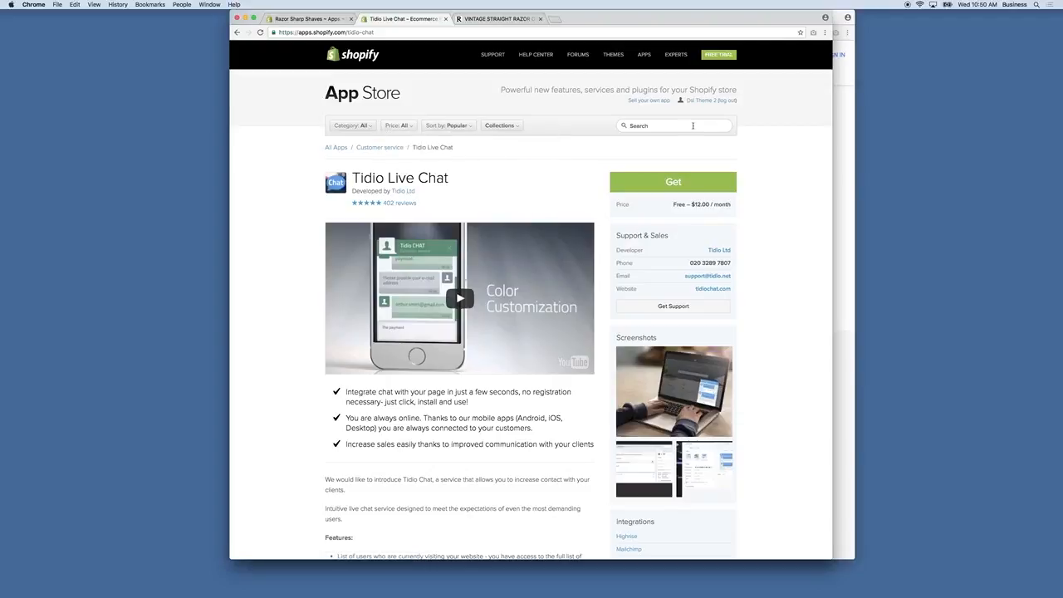
Search the App Store for "luck" and open the Lucky Orange for Shopify listing.
left_click(693, 125)
type("live")
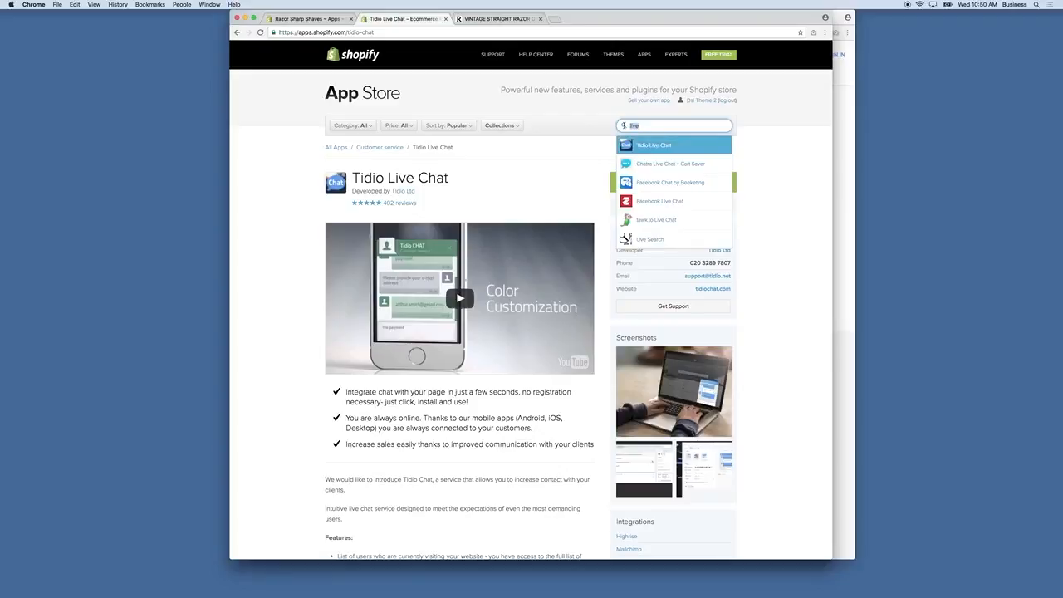
type("luck")
left_click(660, 144)
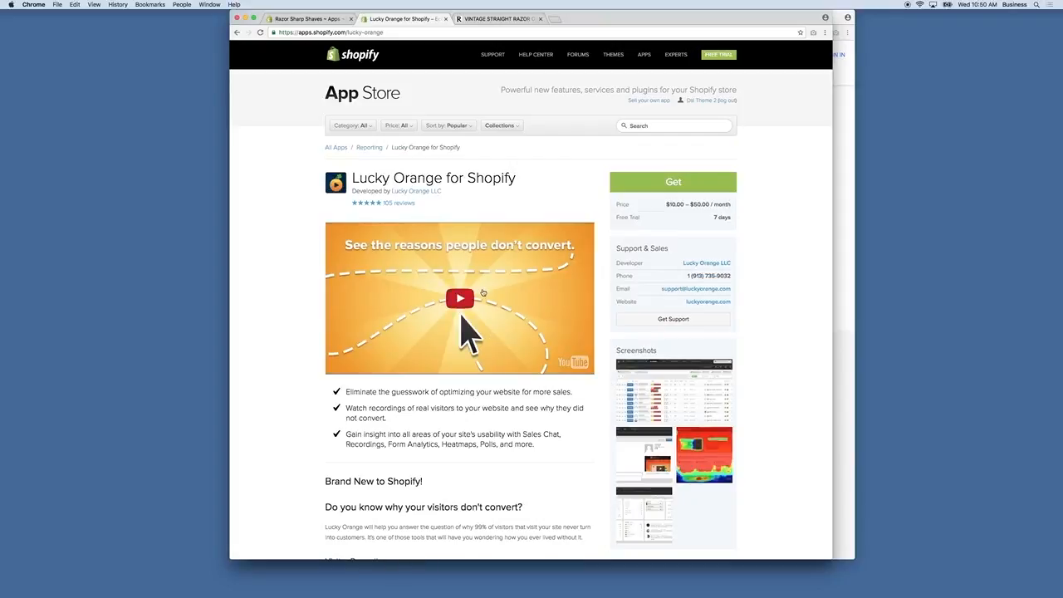
Search the App Store for "seo" and read the description of SEO Image Optimizer by Booster Apps.
left_click(660, 126)
type("seo")
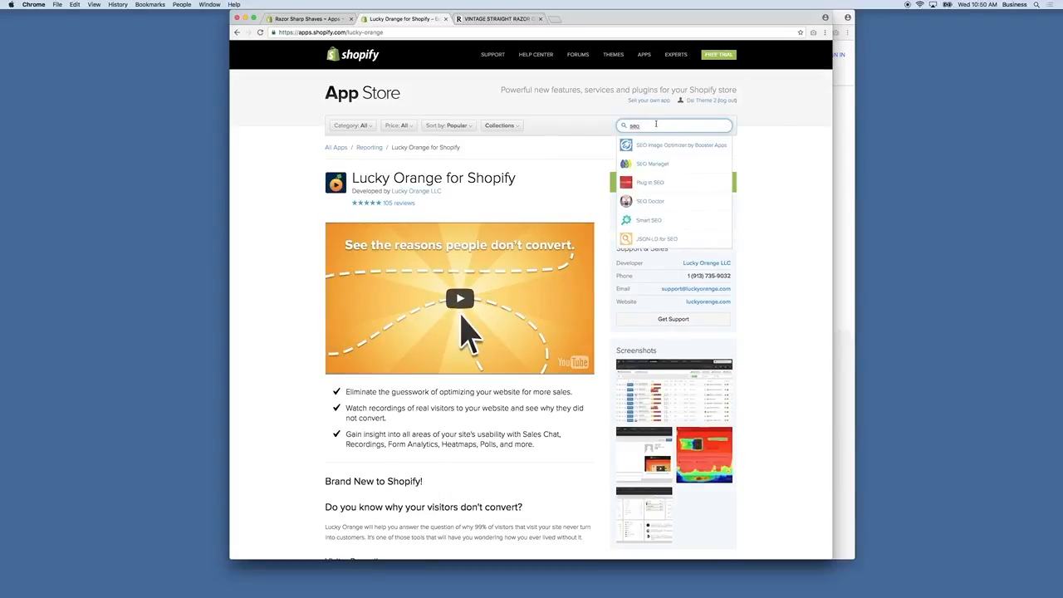
left_click(665, 145)
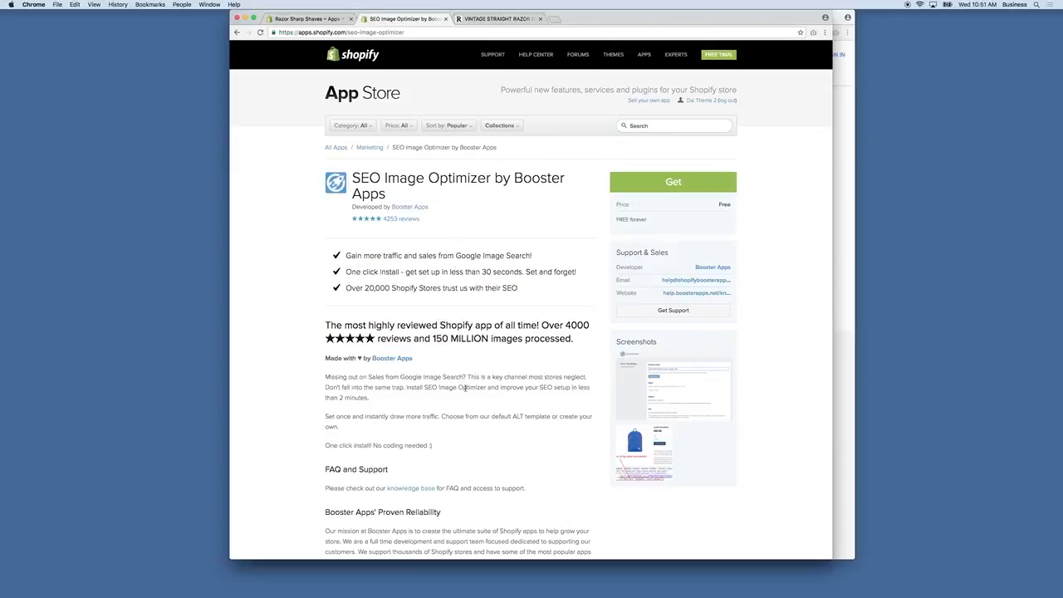
scroll(465, 387, "down", 3)
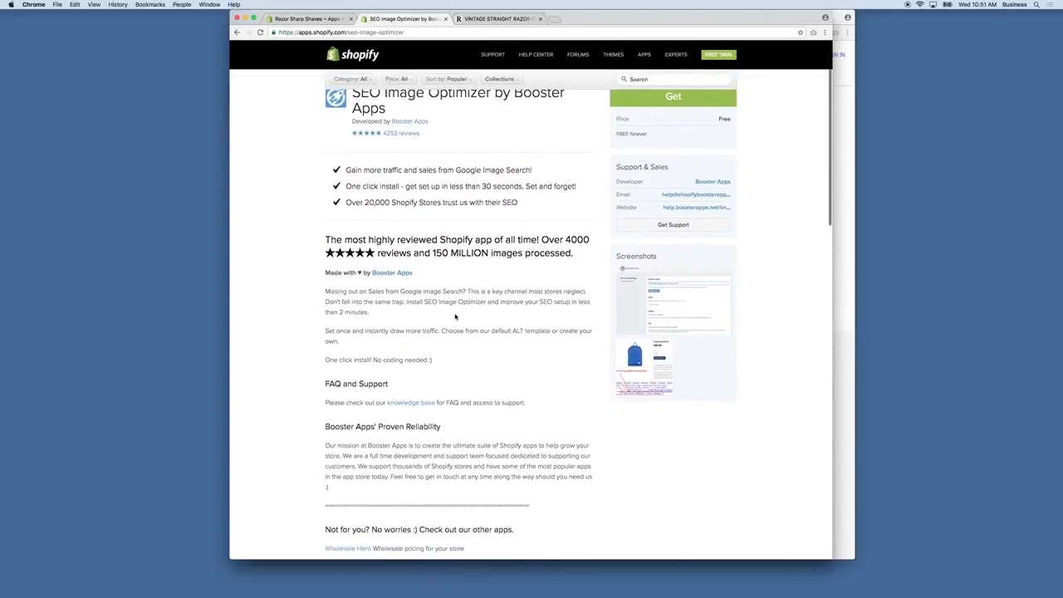
scroll(457, 320, "up", 1)
scroll(454, 302, "up", 1)
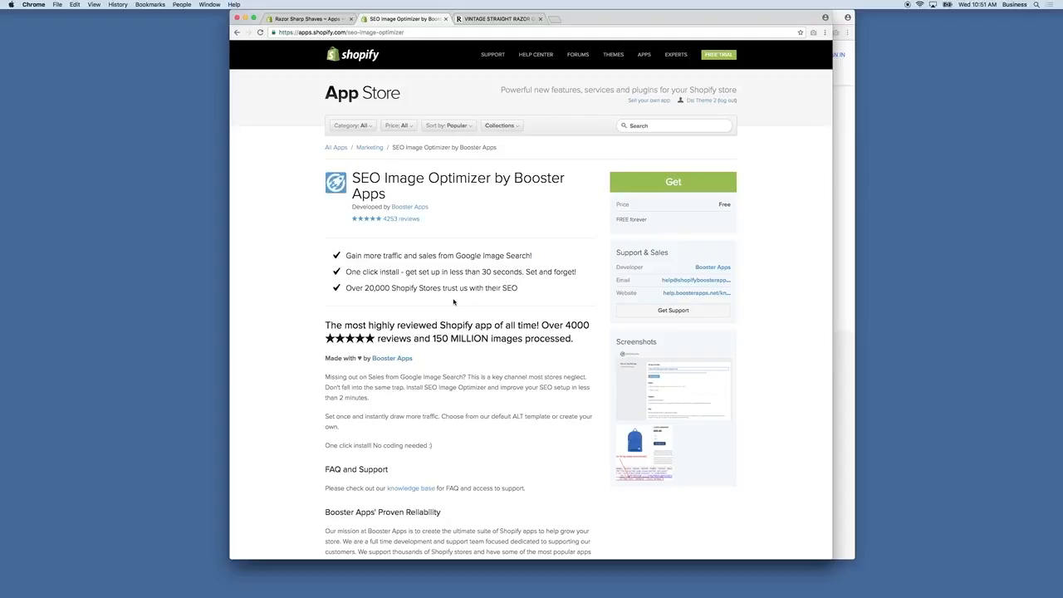
Search the App Store for "comp" and open the Compass reporting app's listing.
left_click(659, 126)
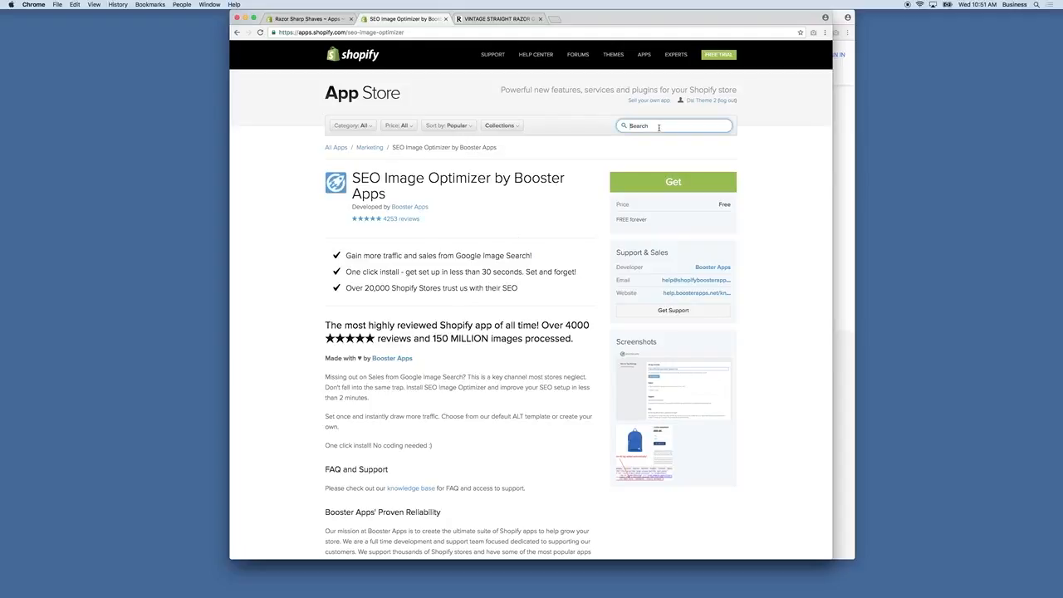
type("comp")
key("Down")
key("Down")
key("Down")
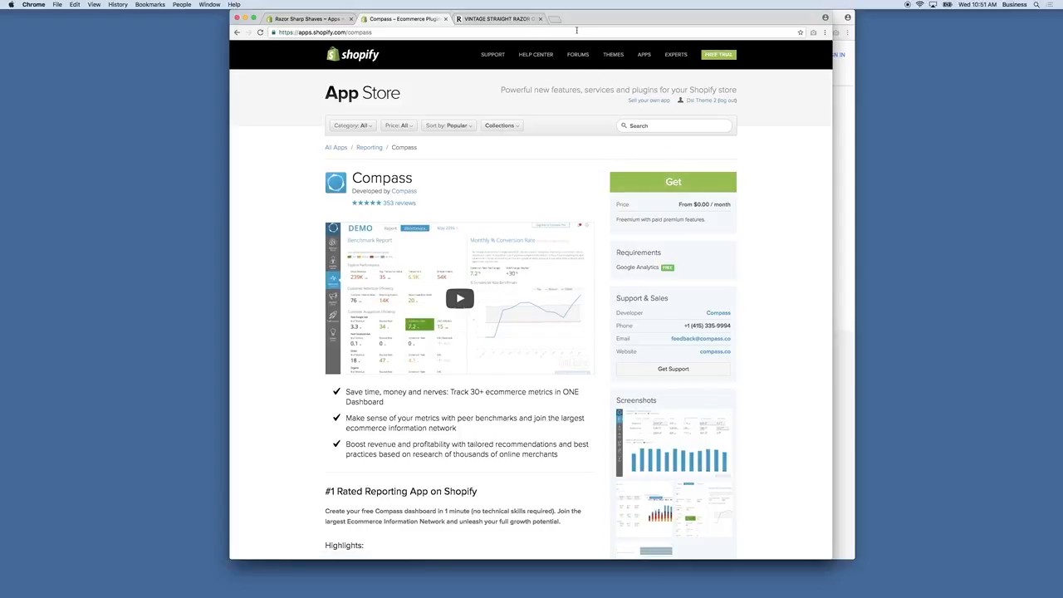
Search the Razor Sharp Shaves storefront for "razor" and look over the product results.
left_click(520, 20)
scroll(615, 75, "up", 1)
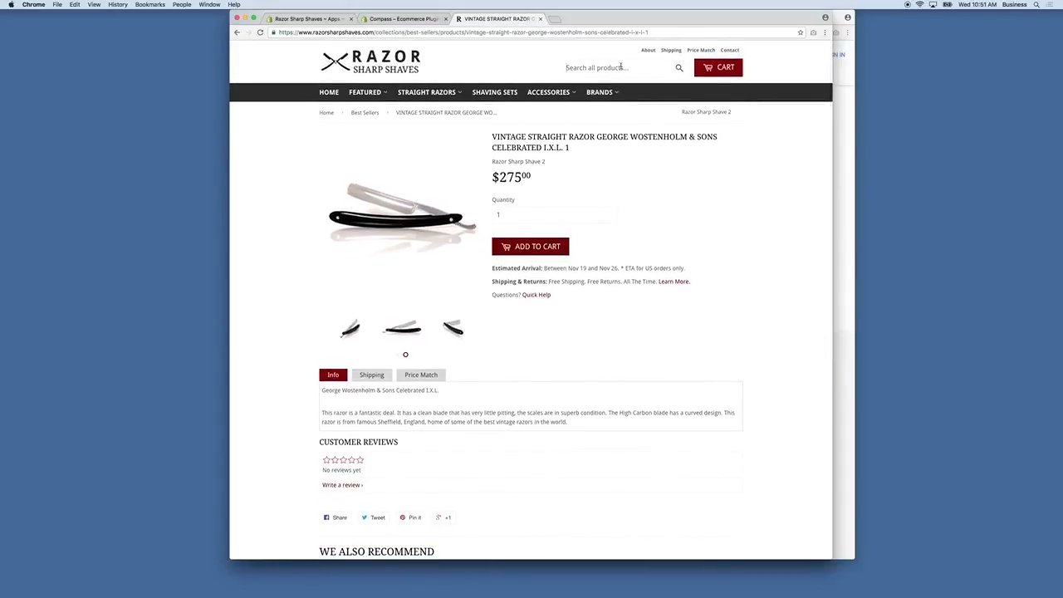
left_click(619, 69)
type("razor")
key("Return")
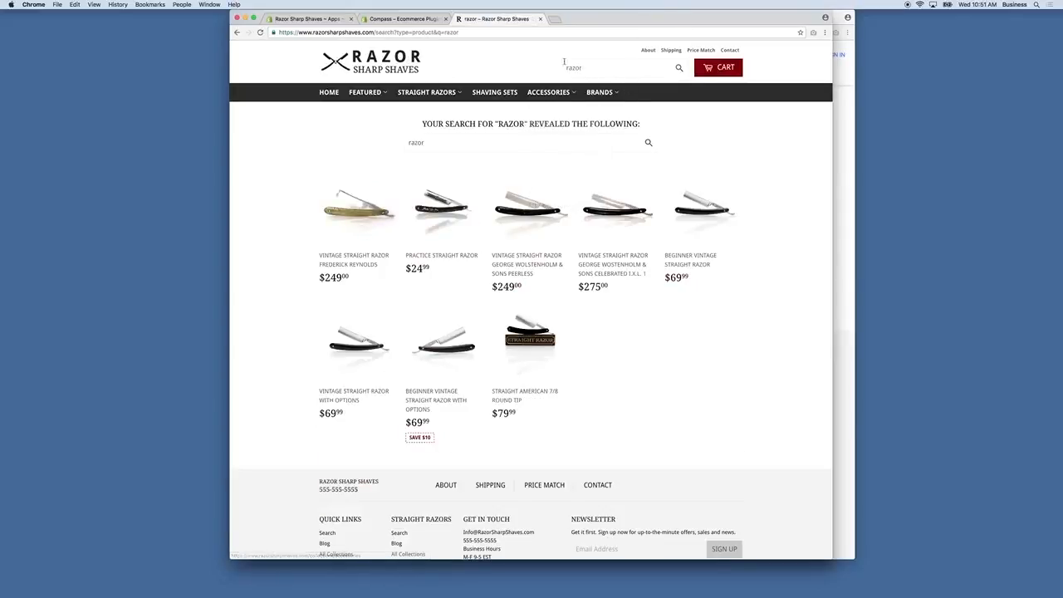
mouse_move(604, 93)
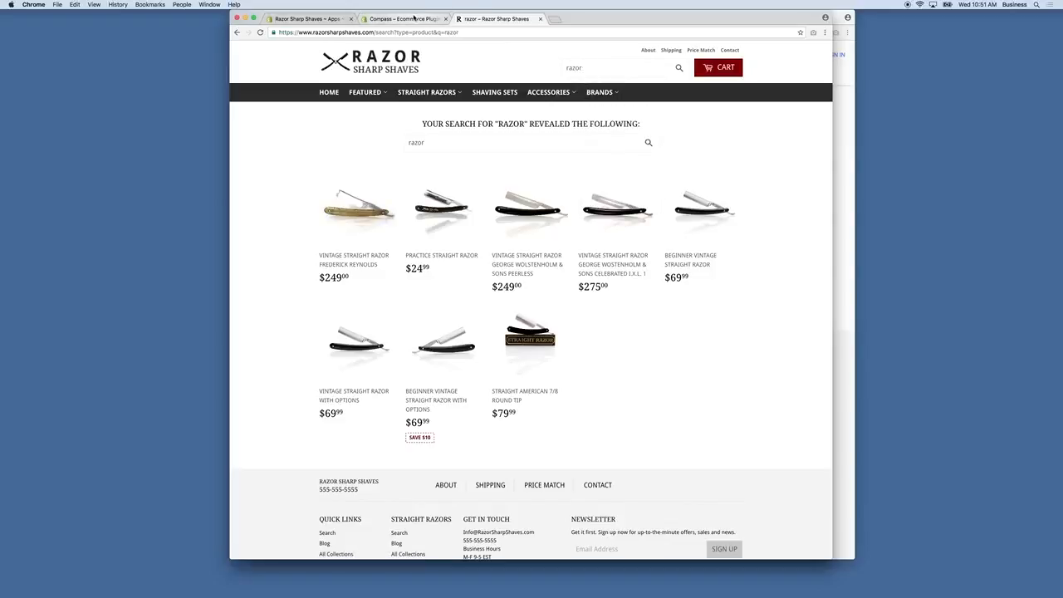
Return to the App Store, filter it to free apps, and browse the first page of results.
left_click(414, 18)
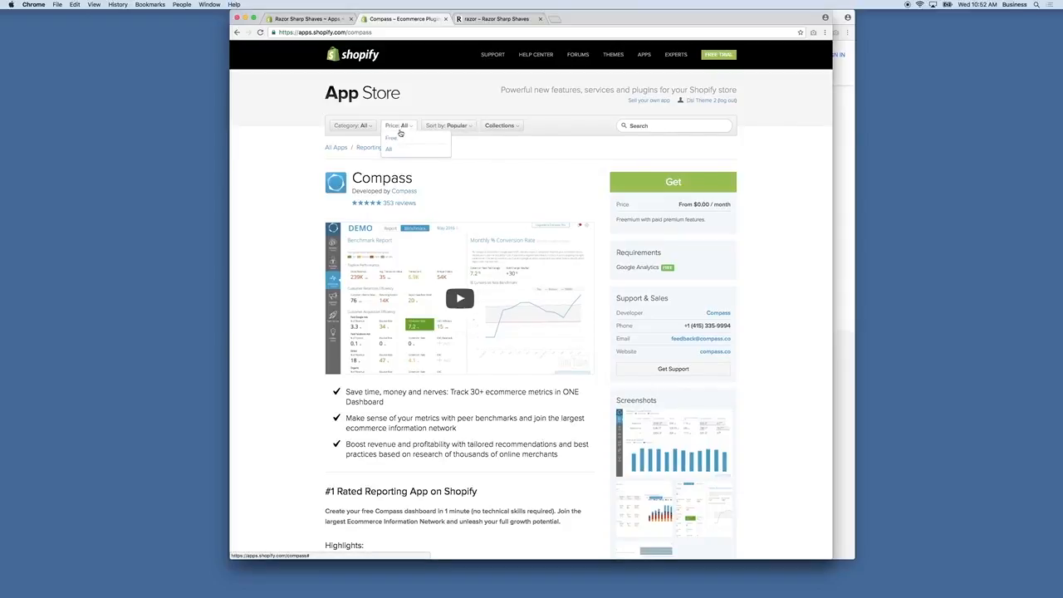
left_click(391, 139)
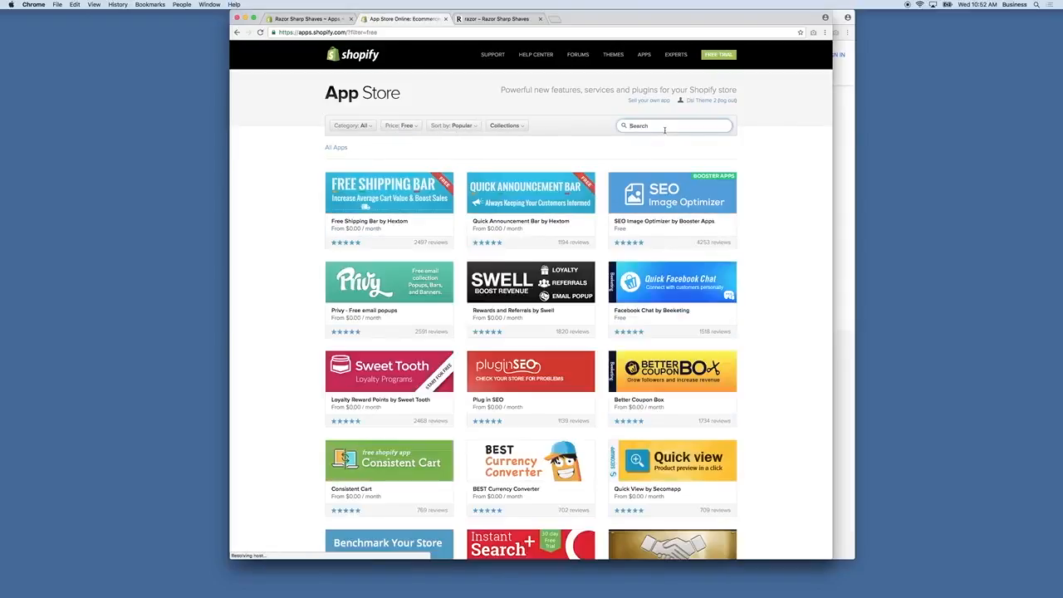
scroll(580, 413, "down", 9)
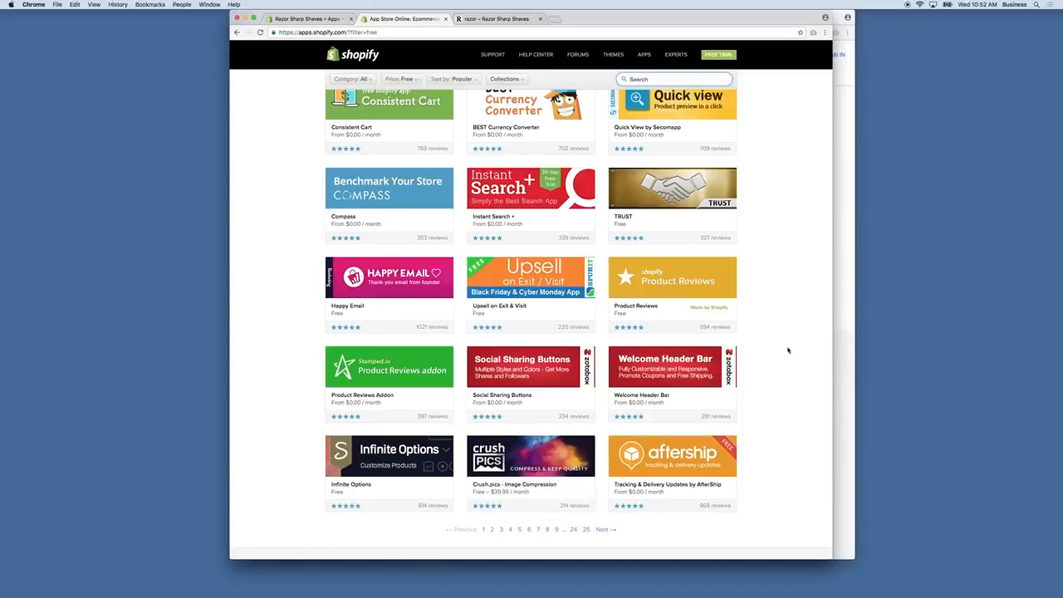
scroll(788, 349, "up", 3)
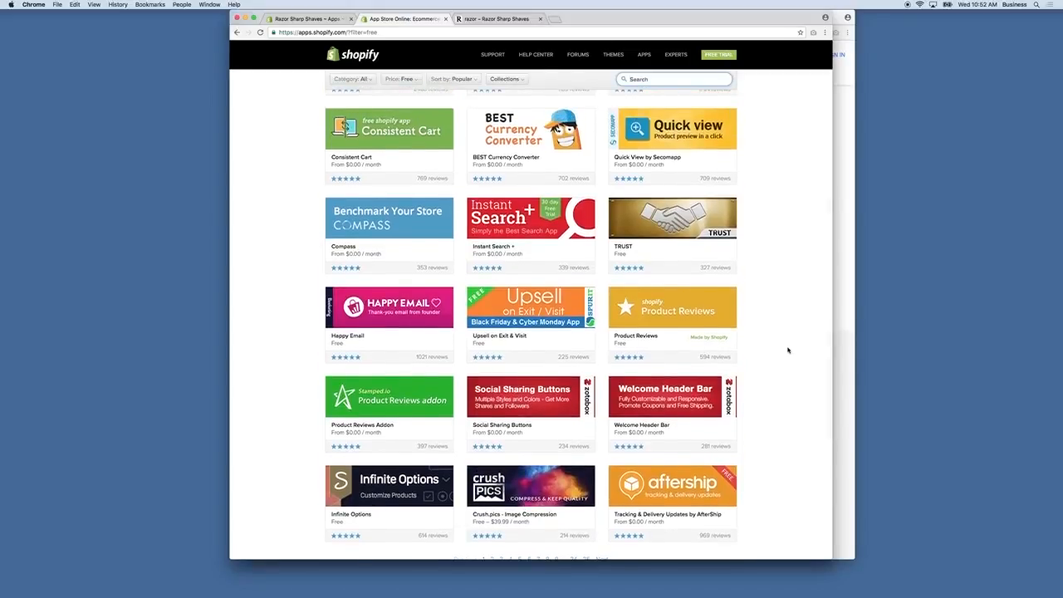
scroll(789, 350, "up", 10)
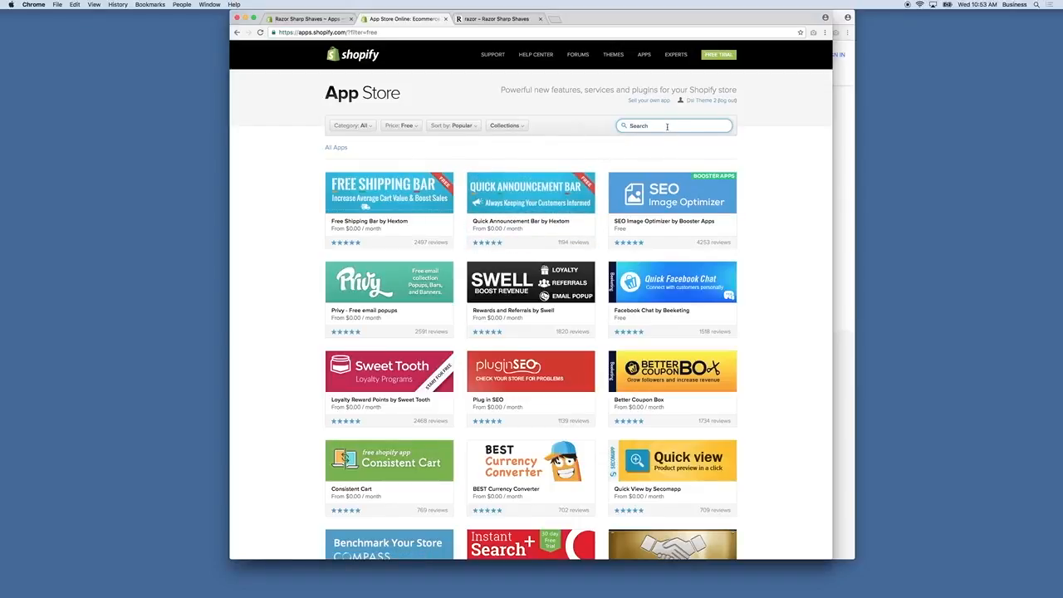
Search the App Store for "google s" and open the Google Shopping listing.
type("google a")
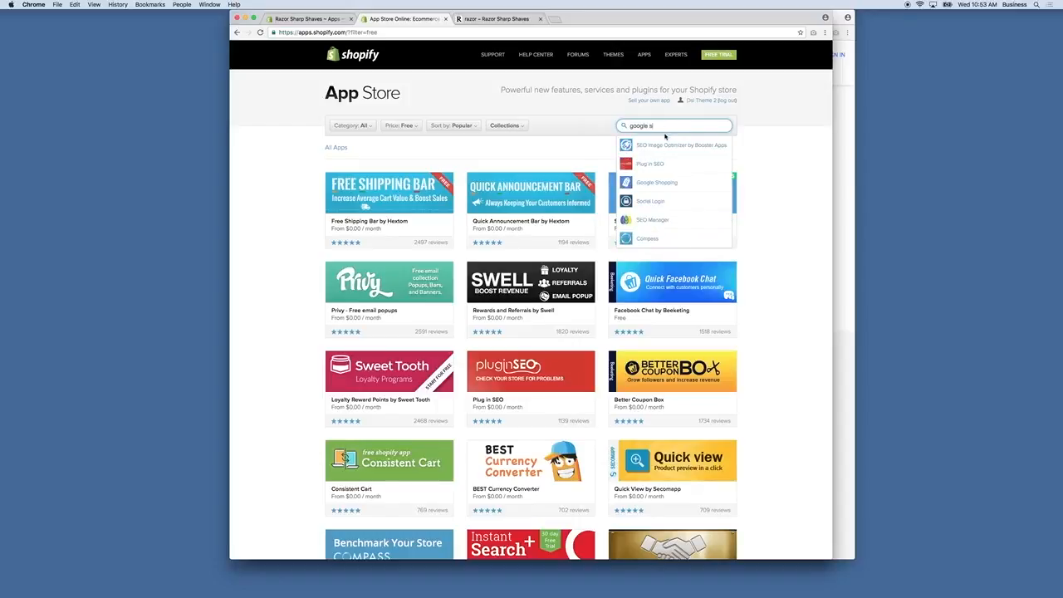
left_click(656, 181)
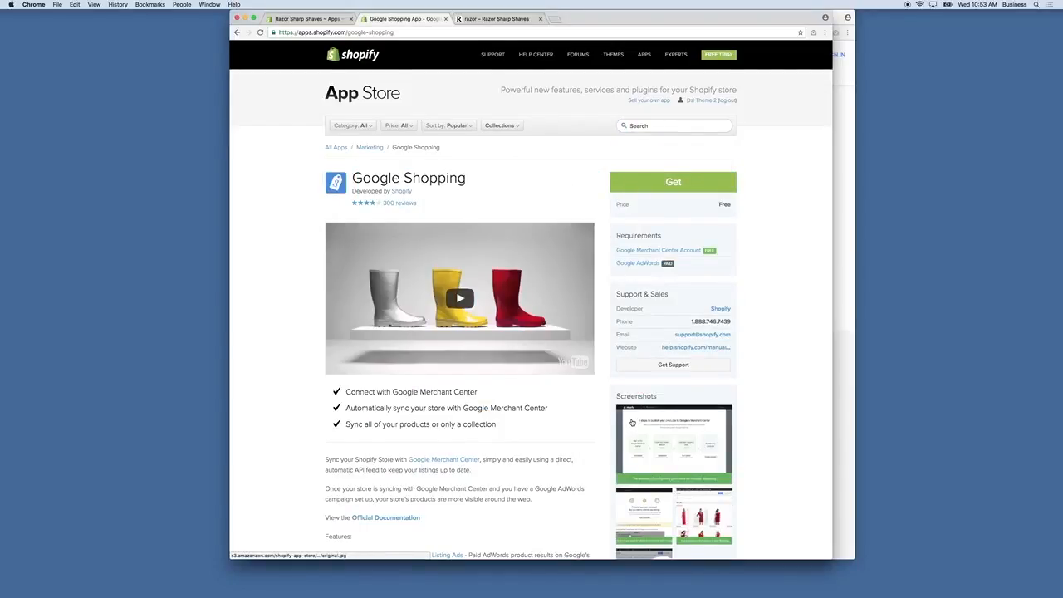
scroll(632, 422, "down", 2)
View the enlarged Google Shopping screenshots, from the store configuration process to the Product Listing Ads example, and close them.
left_click(665, 382)
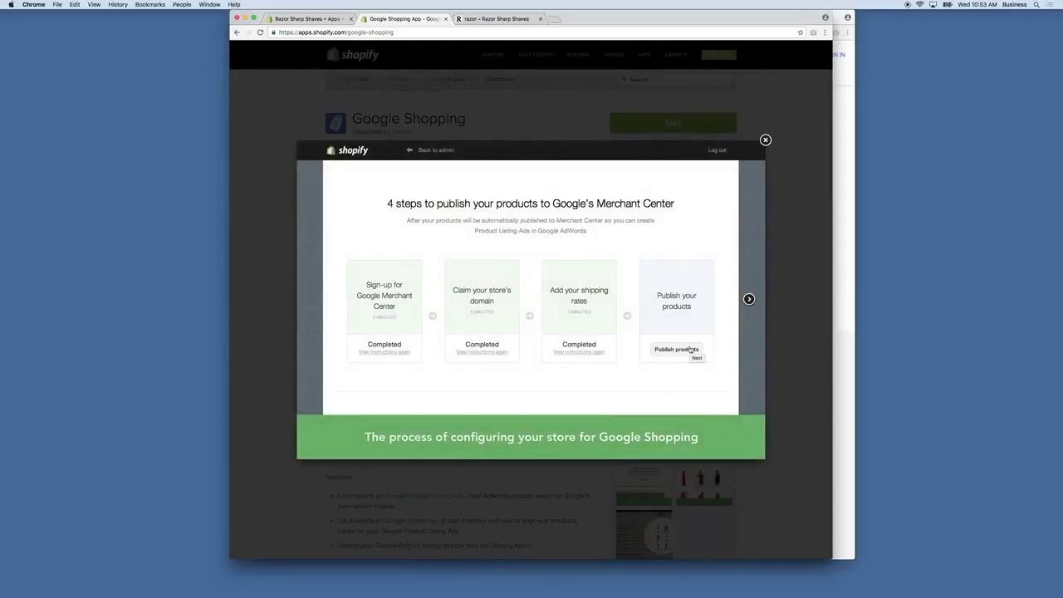
left_click(690, 349)
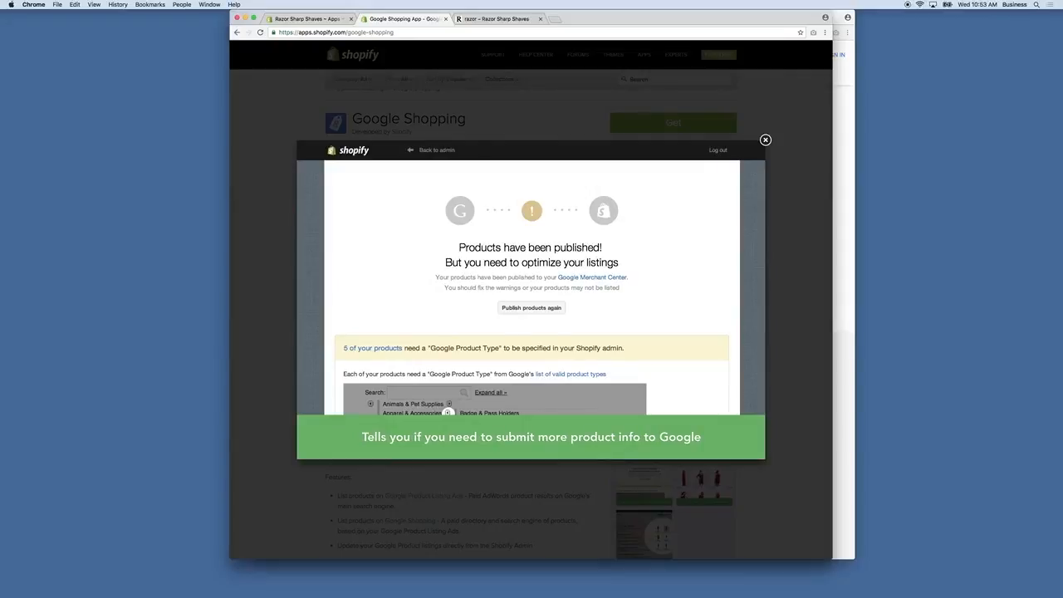
left_click(749, 299)
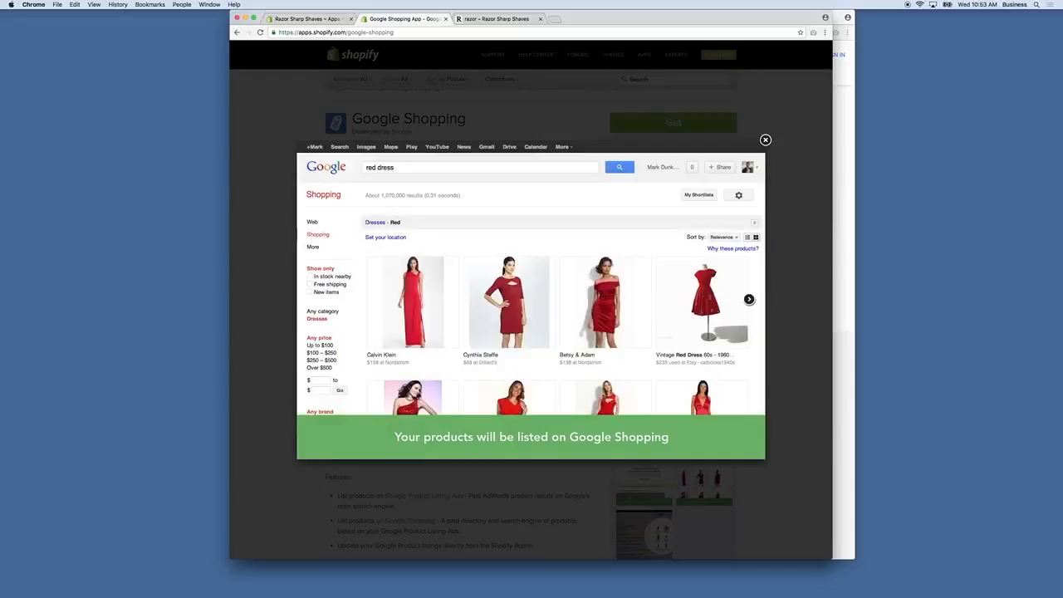
left_click(724, 227)
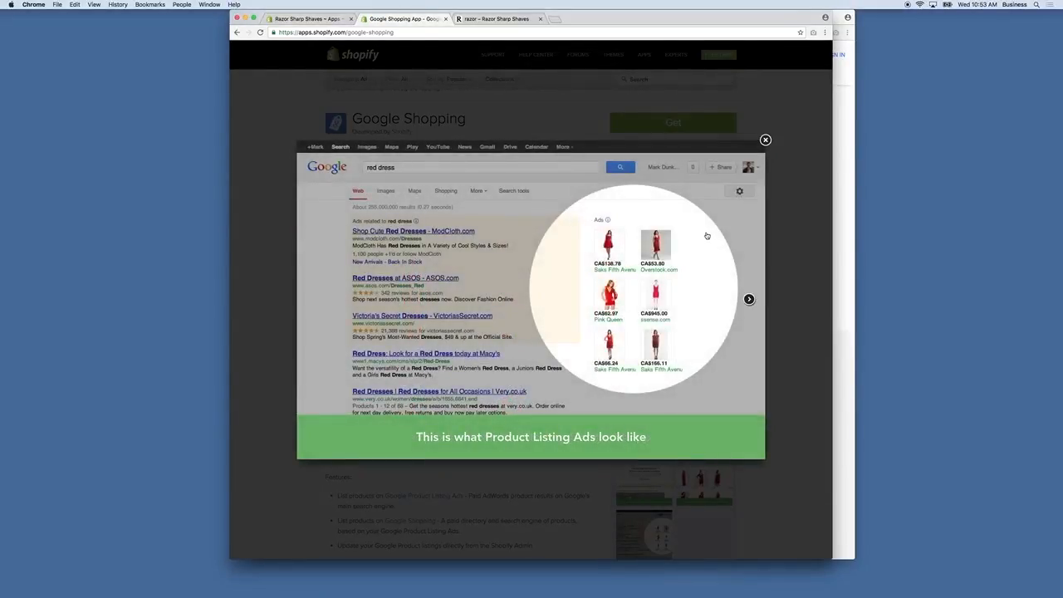
left_click(707, 236)
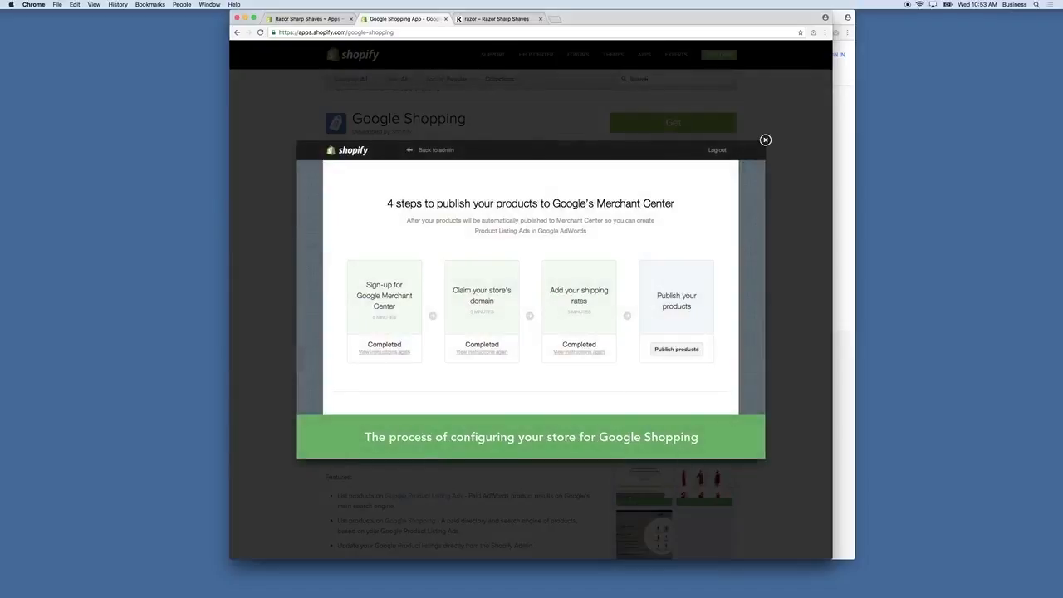
left_click(766, 140)
Get the Google Shopping app and install it on the Razor Sharp Shaves store.
left_click(692, 130)
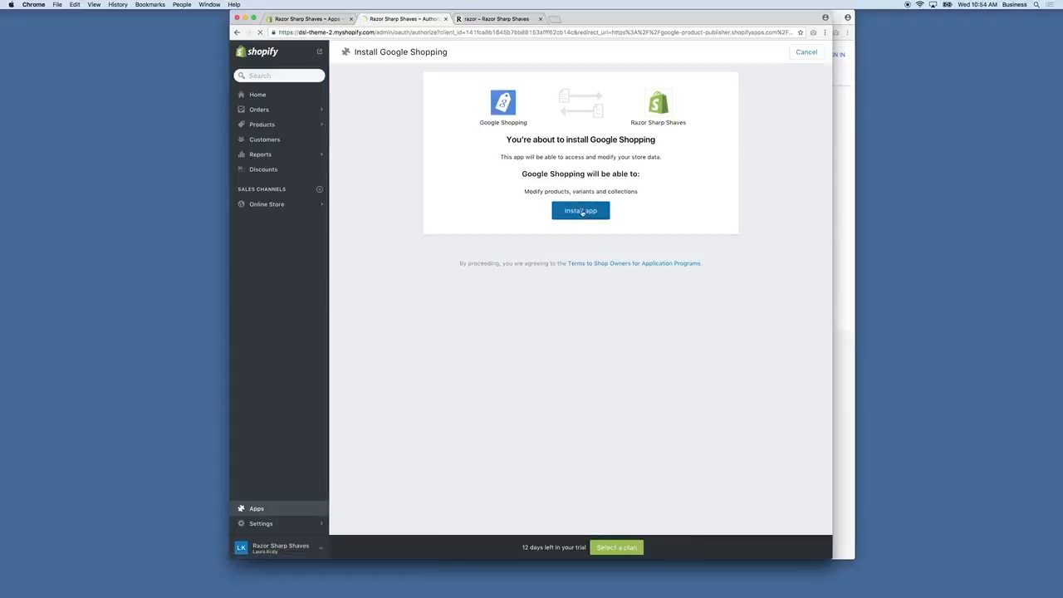
left_click(581, 212)
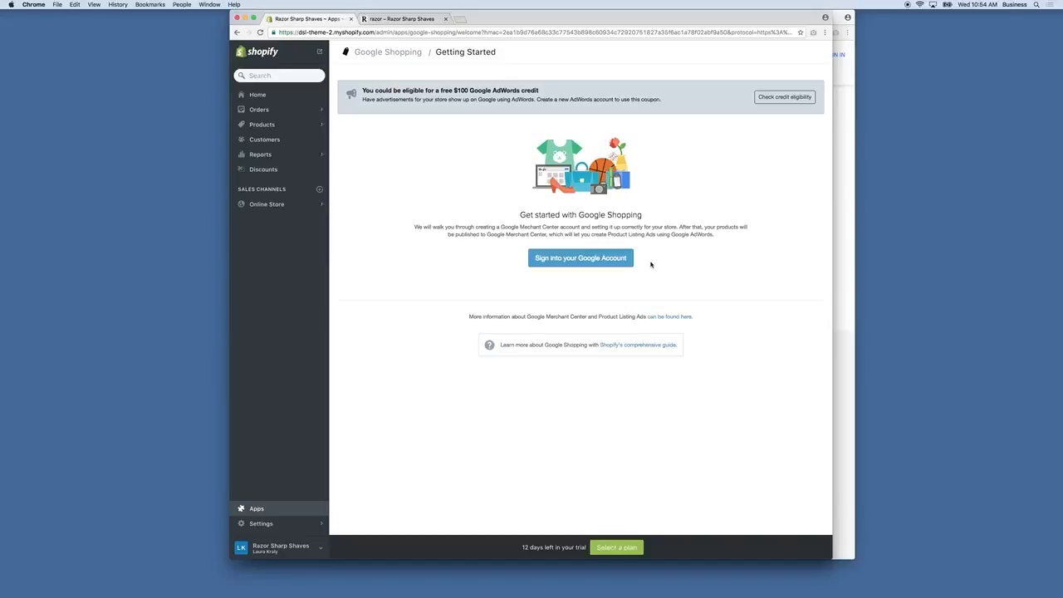
Sign in to Google Shopping with the existing Google account and allow Shopify the requested permissions.
left_click(842, 249)
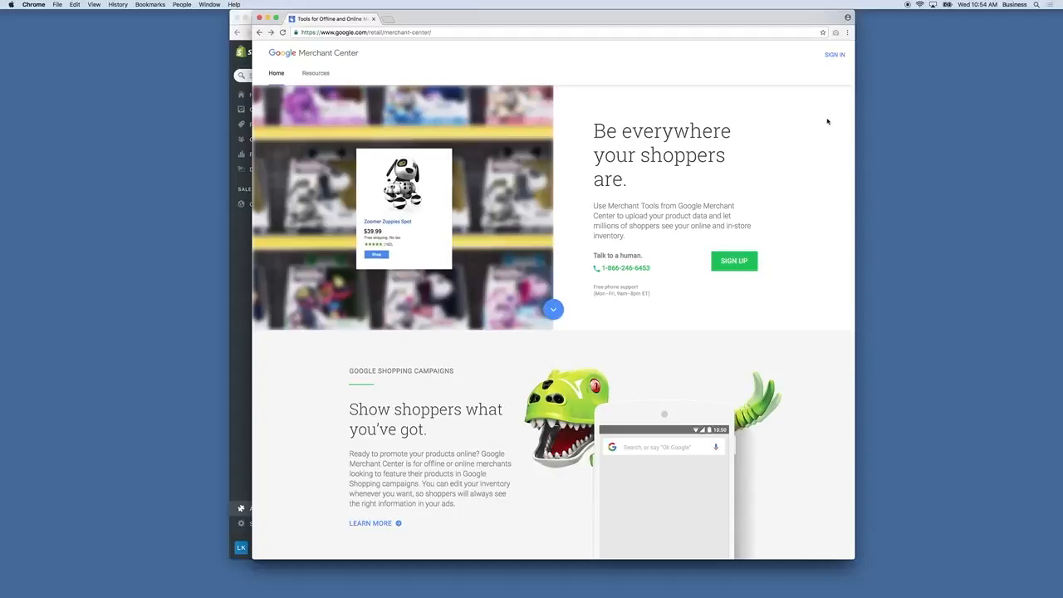
left_click(243, 280)
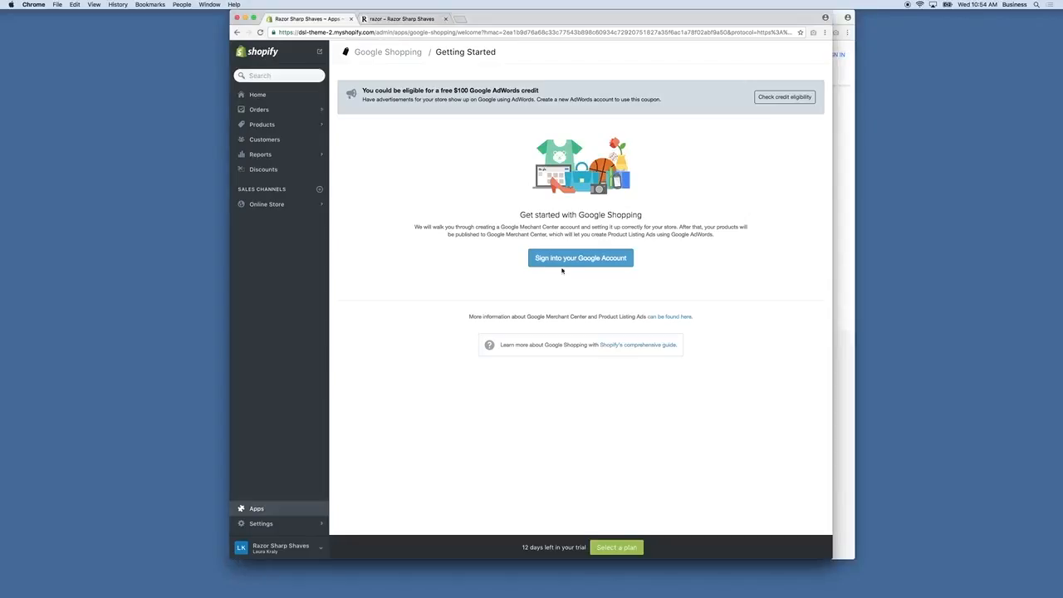
left_click(596, 262)
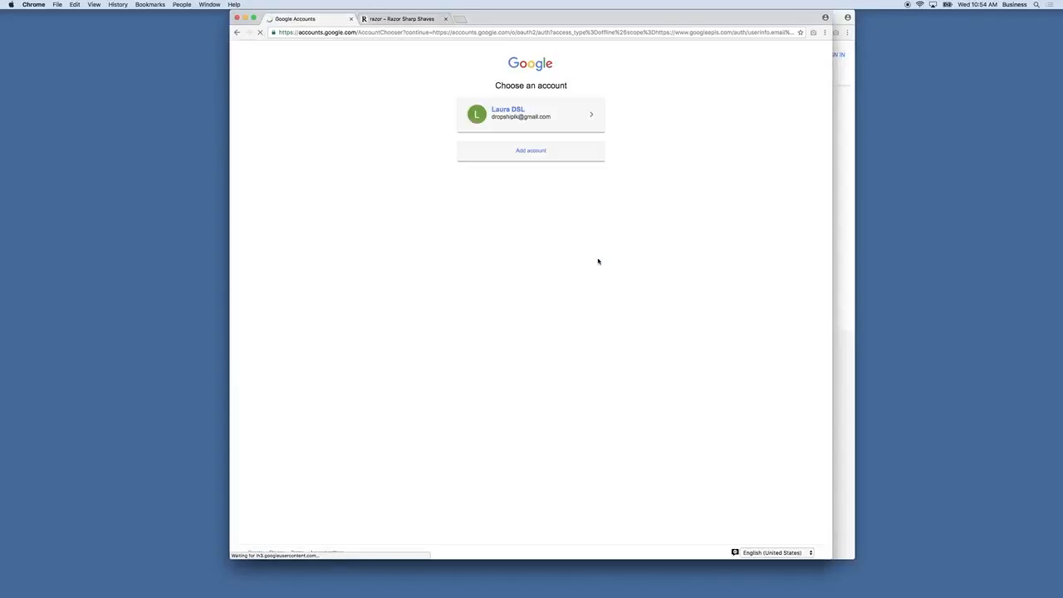
left_click(534, 120)
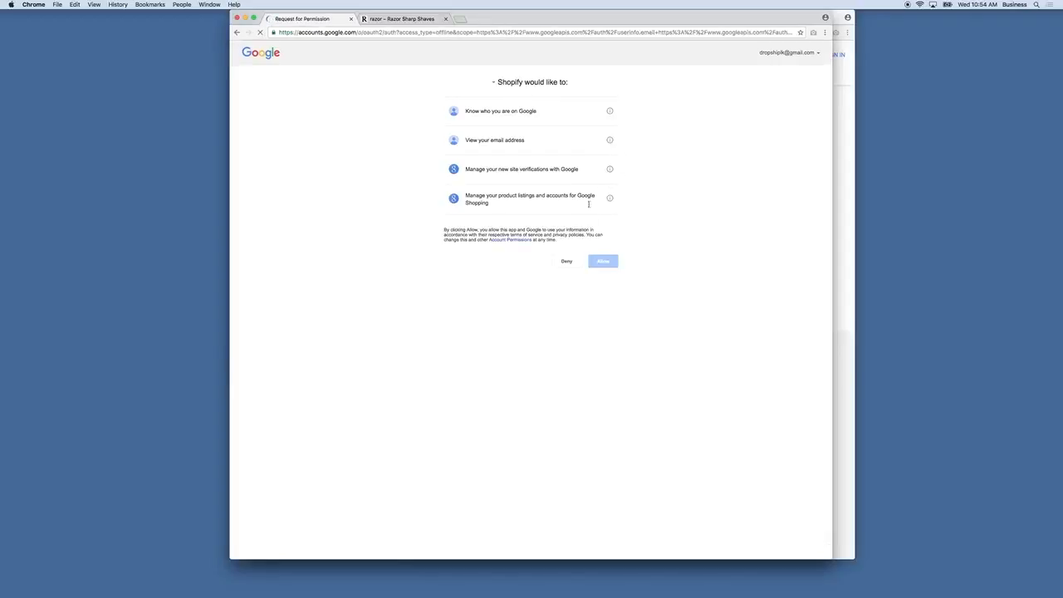
left_click(607, 262)
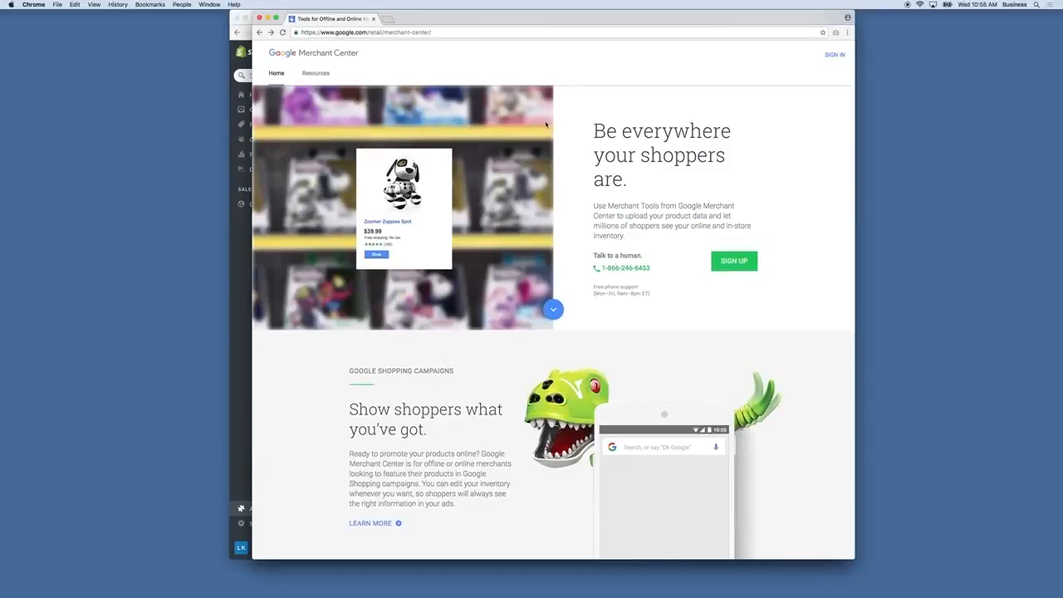
Start the Google Merchant Center sign-up and set the business country to United States.
left_click(740, 260)
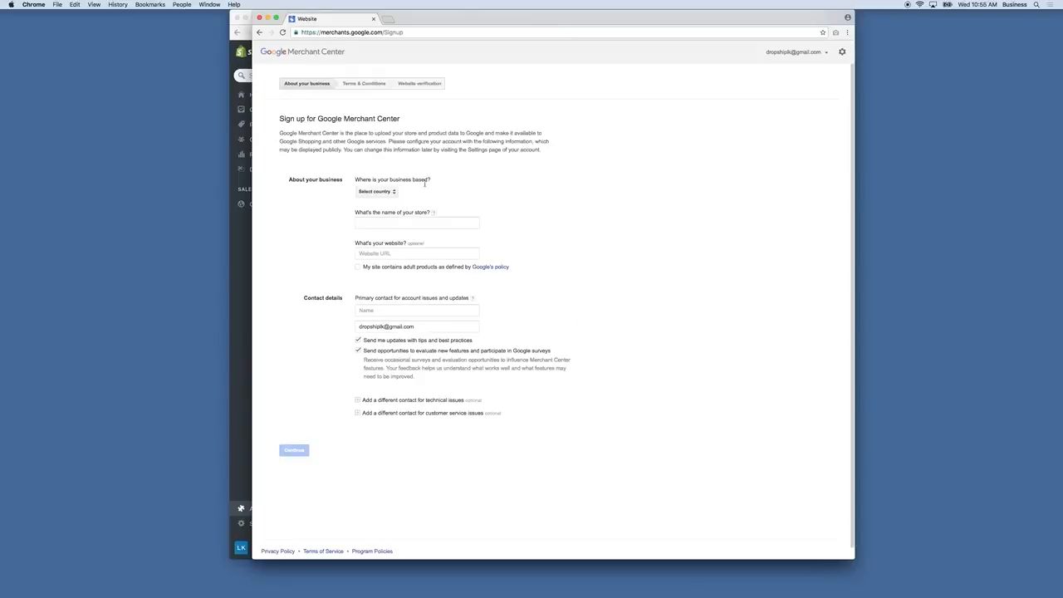
left_click(381, 192)
scroll(434, 286, "down", 20)
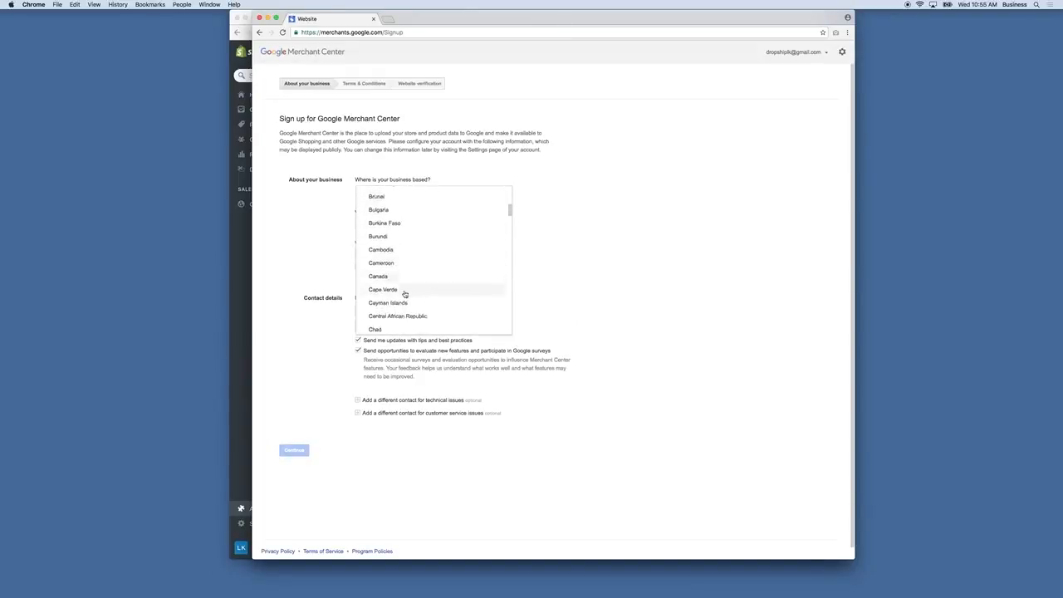
scroll(405, 303, "down", 15)
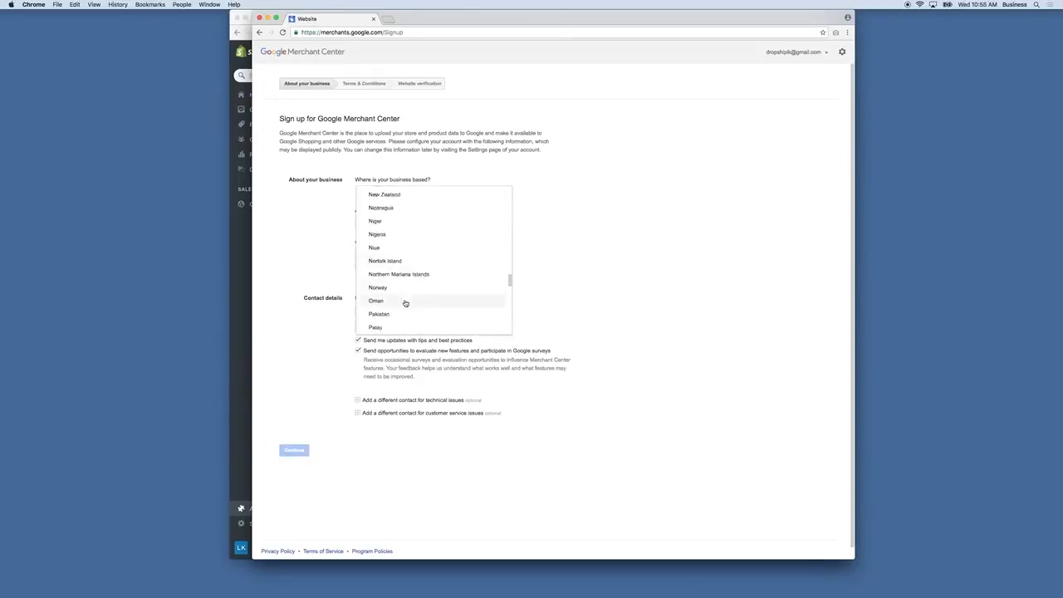
scroll(405, 303, "down", 12)
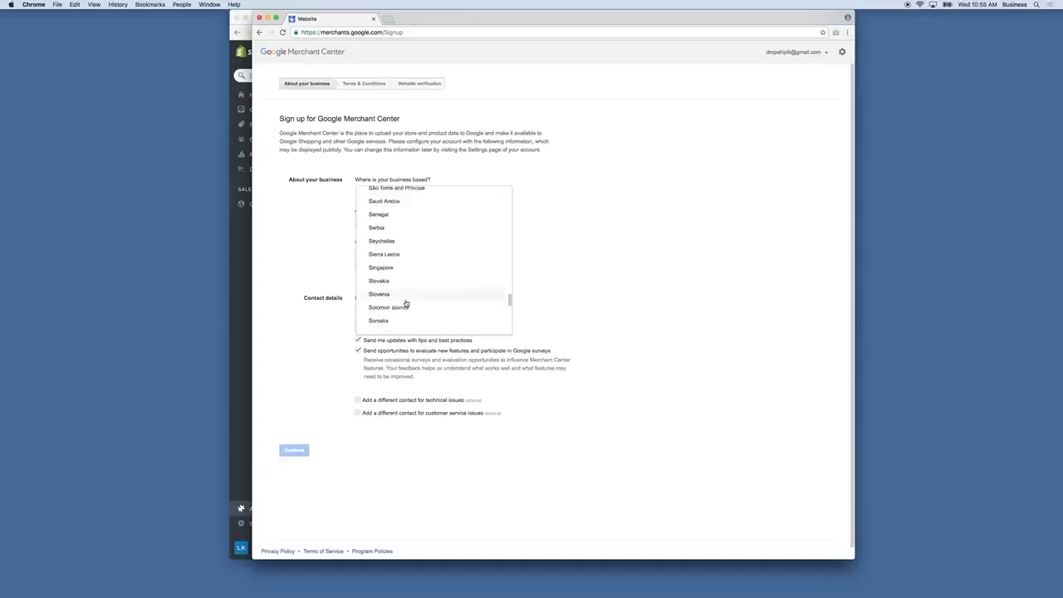
scroll(406, 304, "down", 5)
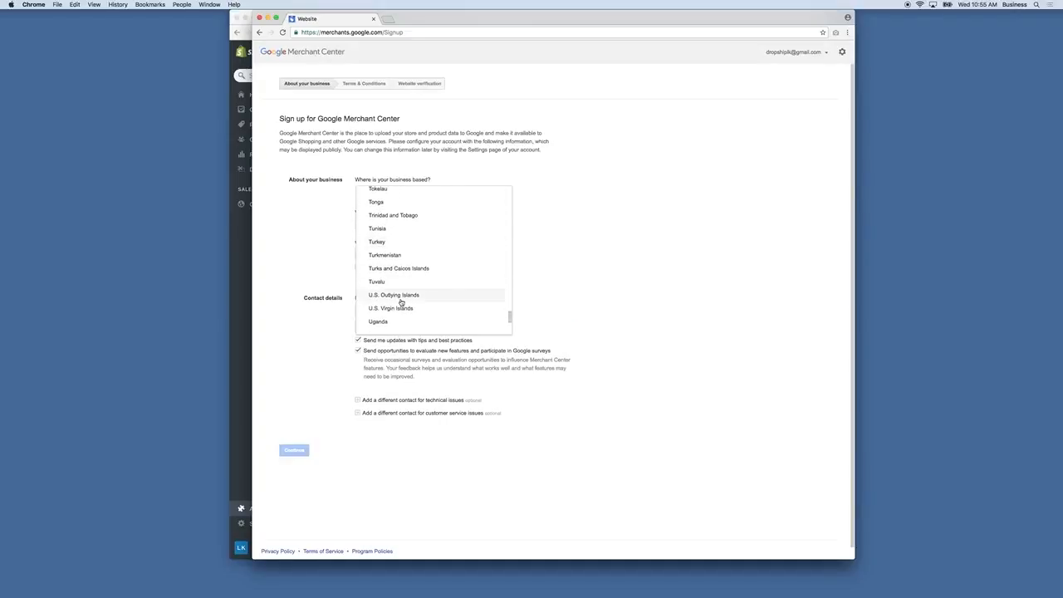
scroll(395, 331, "down", 2)
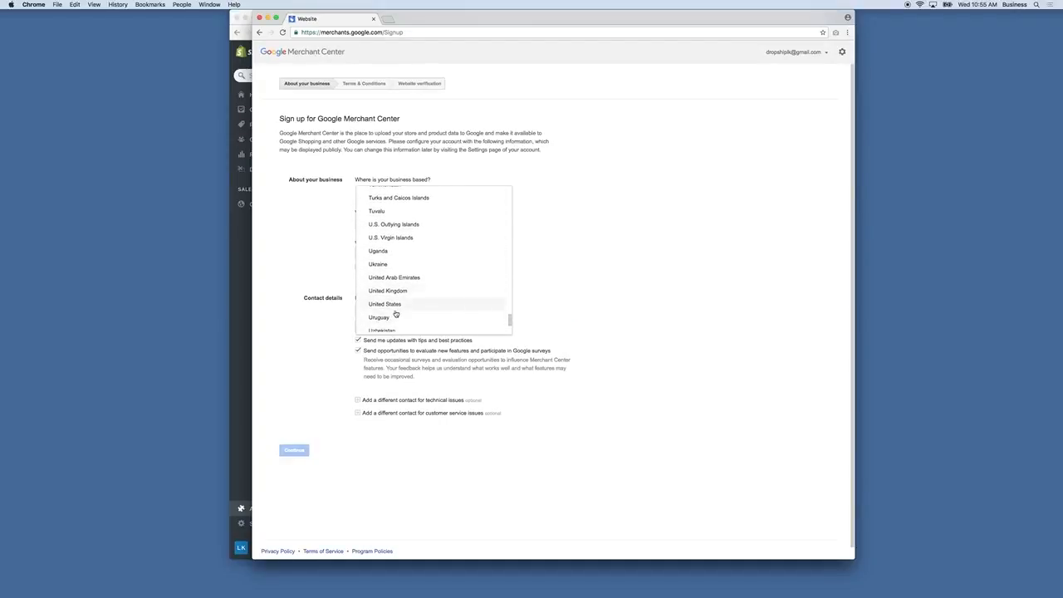
left_click(394, 305)
left_click(378, 222)
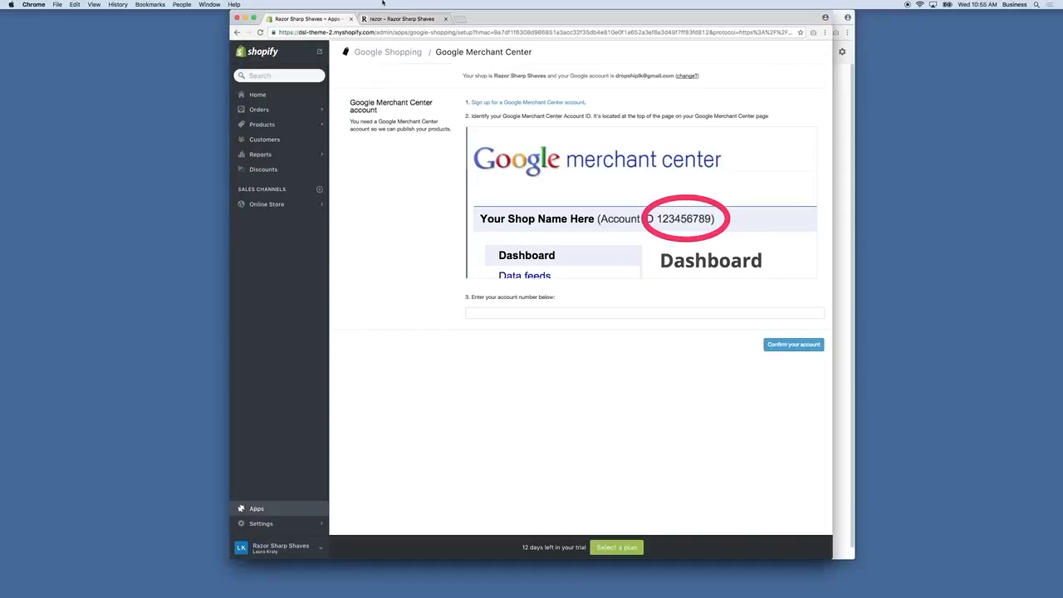
left_click(386, 18)
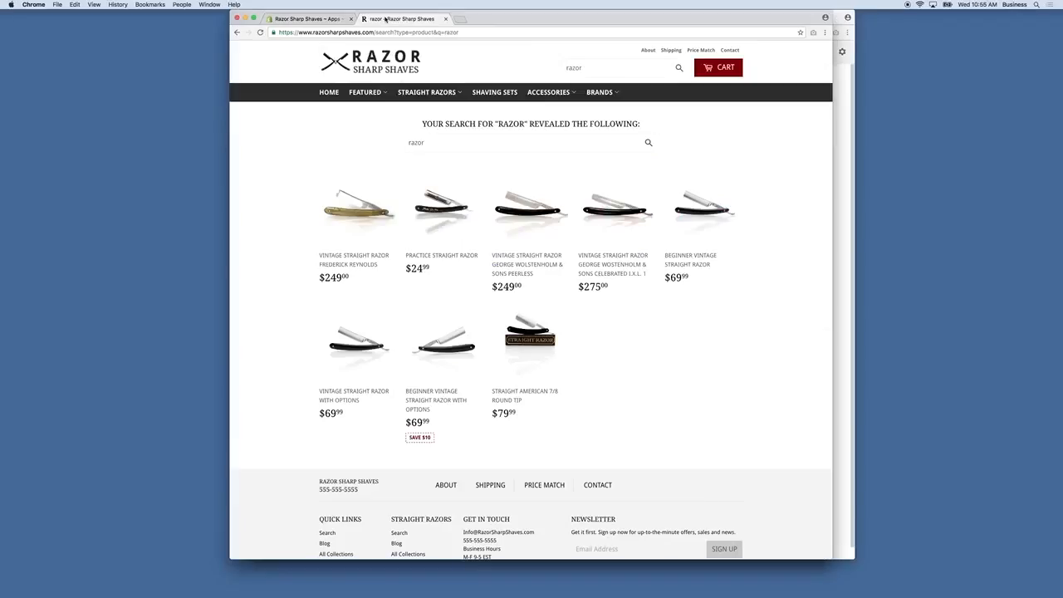
left_click(375, 31)
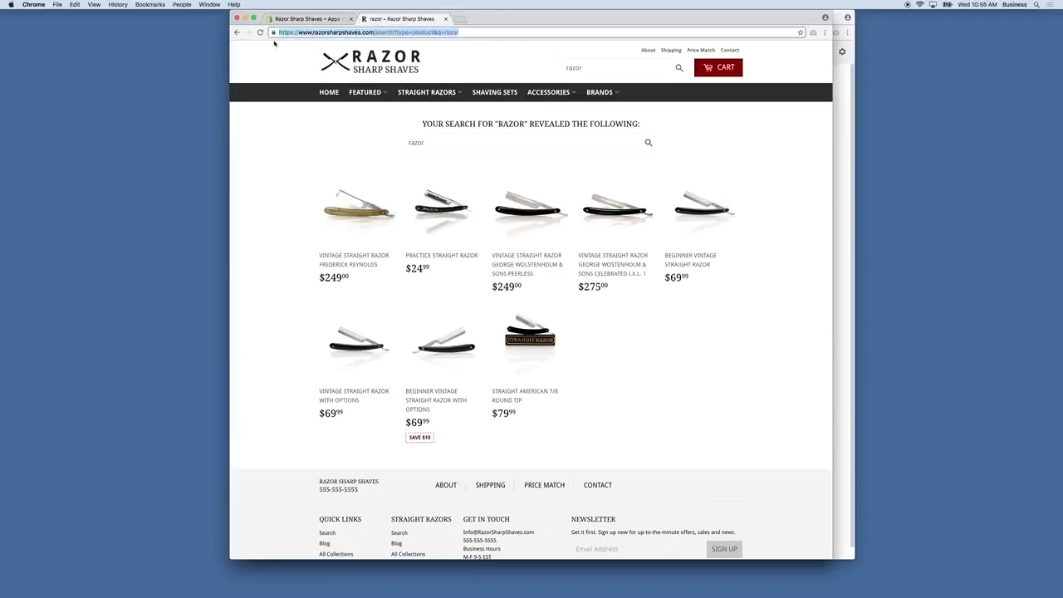
left_click(374, 64)
left_click(371, 32)
key("super+c")
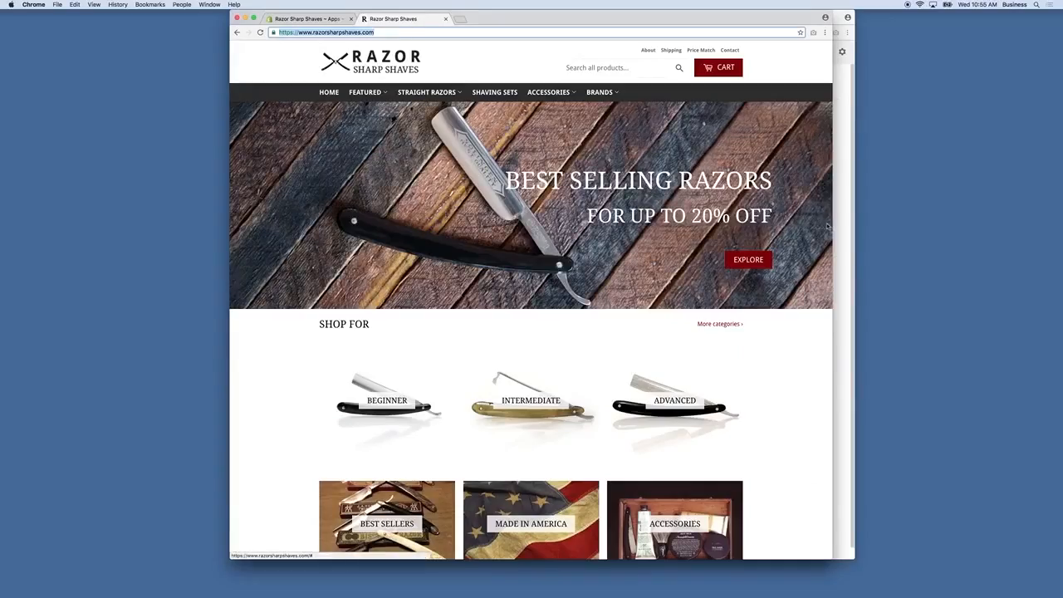
key("super+grave")
left_click(436, 251)
key("super+v")
Copy the store name Razor Sharp Shaves into the primary contact's name.
left_click(399, 306)
left_click_drag(417, 222, 292, 226)
key("super+c")
left_click(384, 310)
key("super+v")
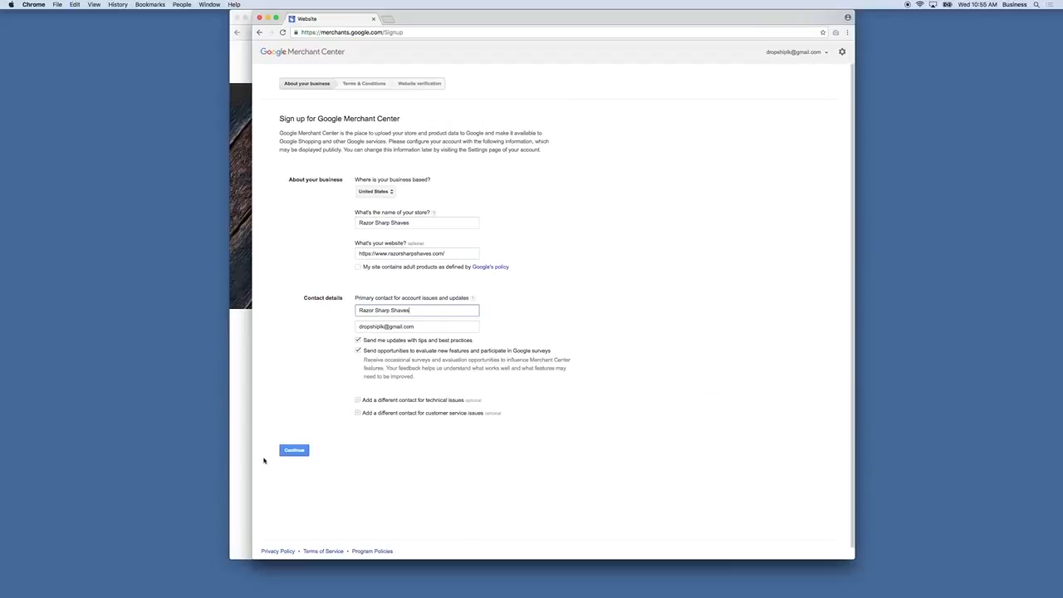
Submit the business details, accept the terms and conditions, and try to verify and claim the website by HTML file upload.
left_click(295, 452)
left_click(285, 260)
left_click(291, 295)
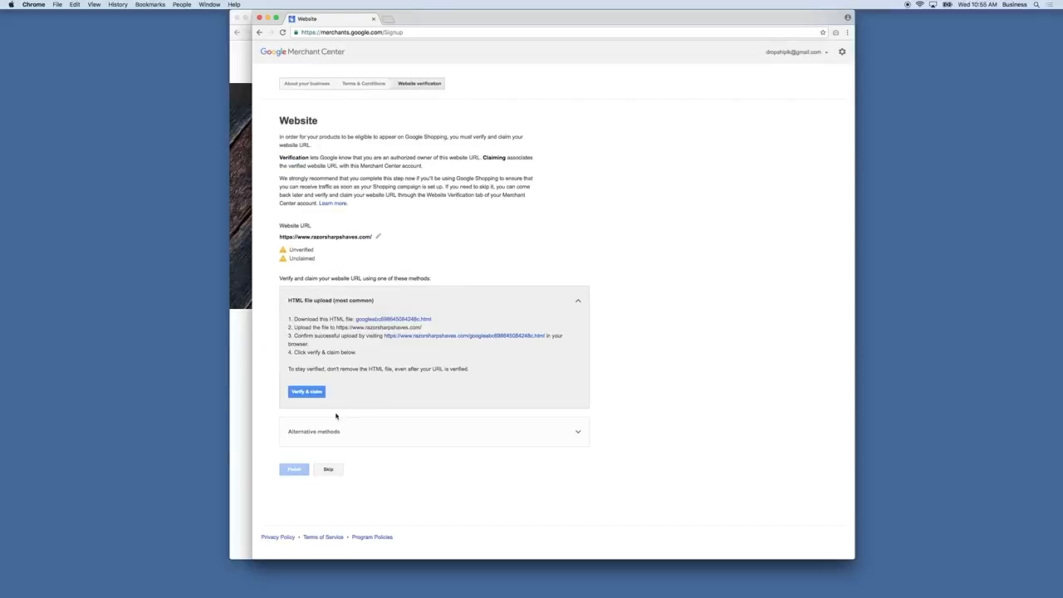
left_click(306, 393)
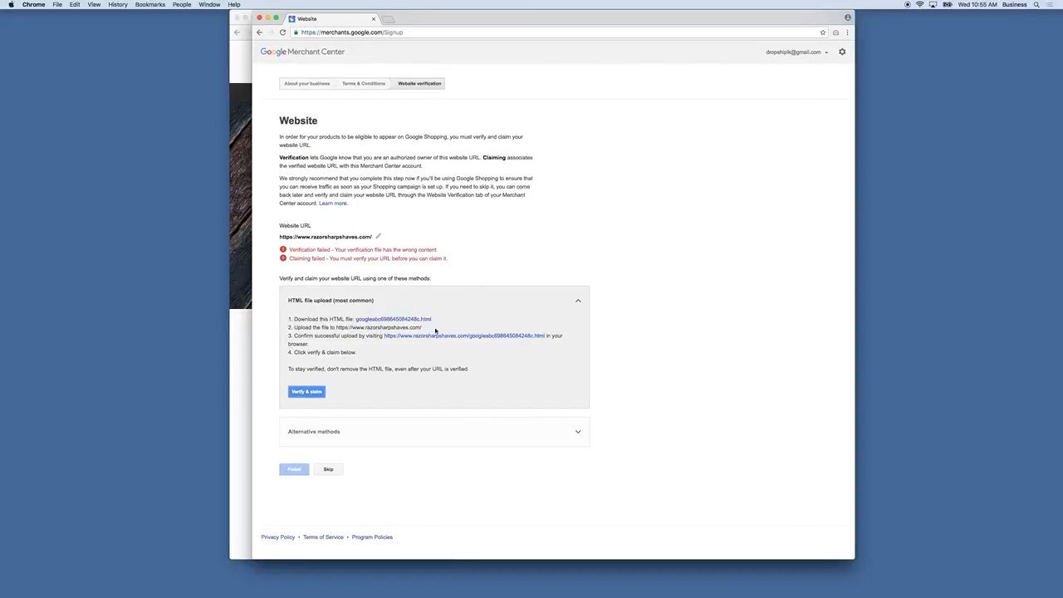
Search Google for "google webmaster" in a new browser window and open the Google Webmasters site.
key("super+n")
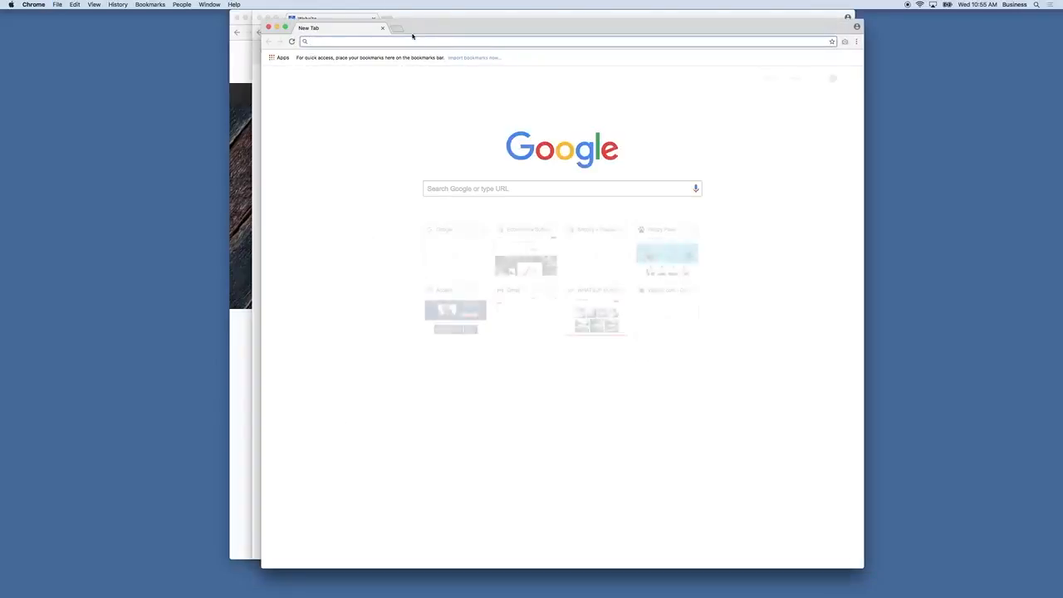
type("google web")
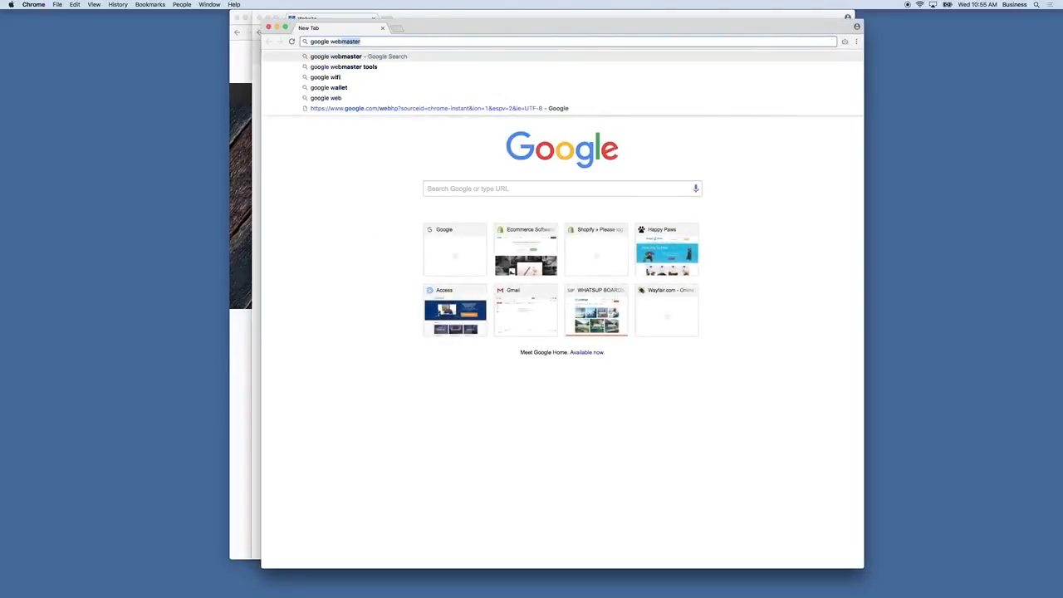
key("Return")
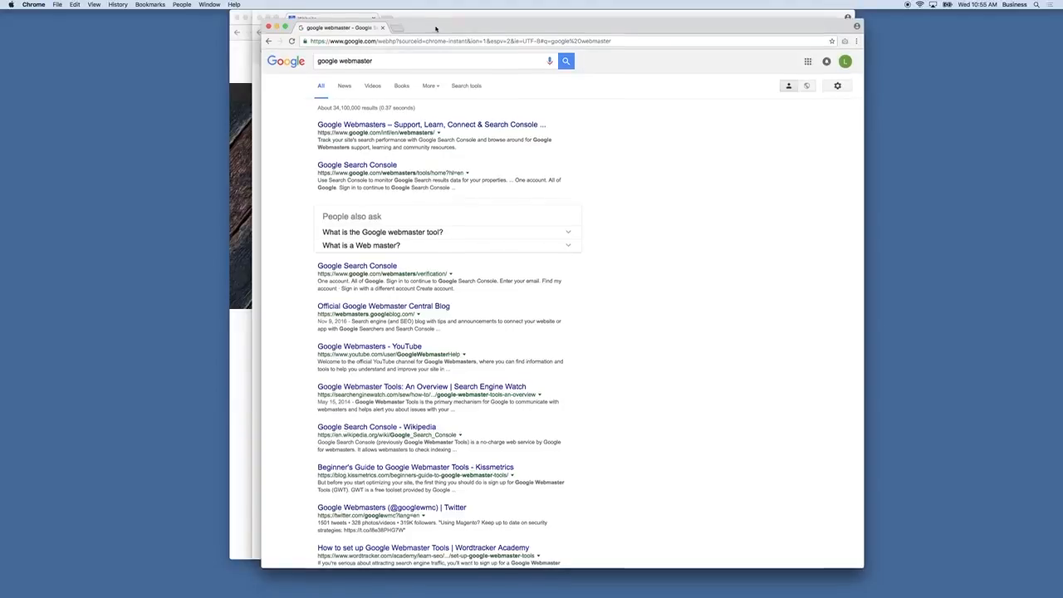
left_click(387, 117)
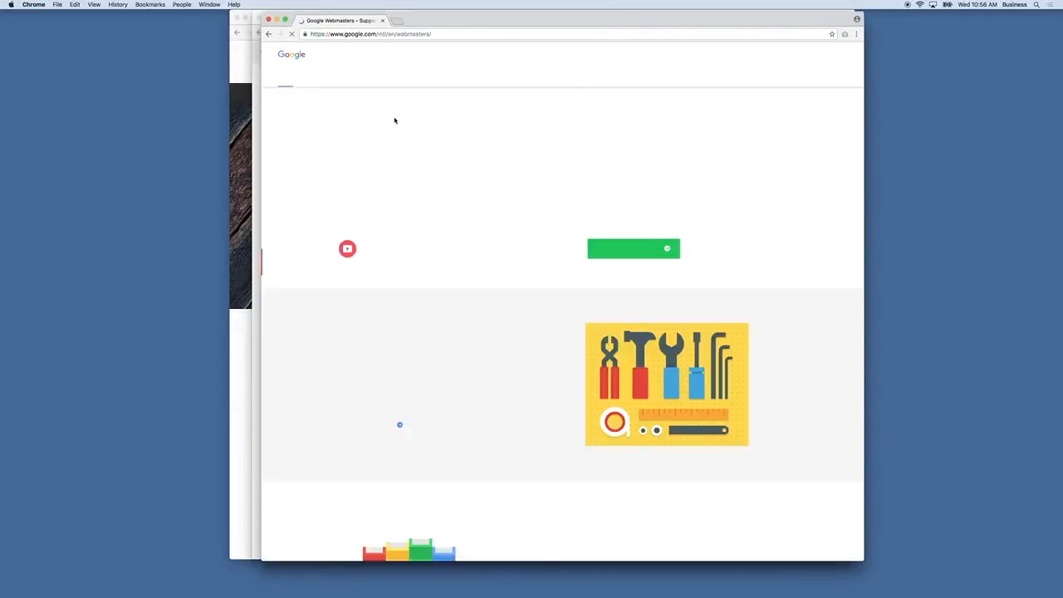
Sign in to Google Search Console by entering the account password, and dismiss the offer to save it.
left_click(241, 65)
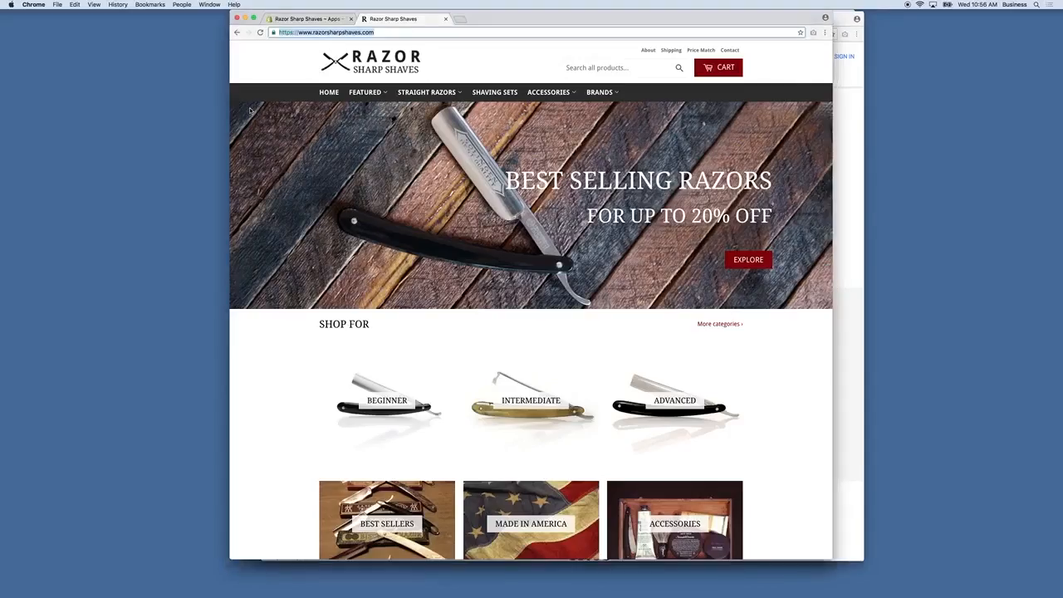
left_click(835, 203)
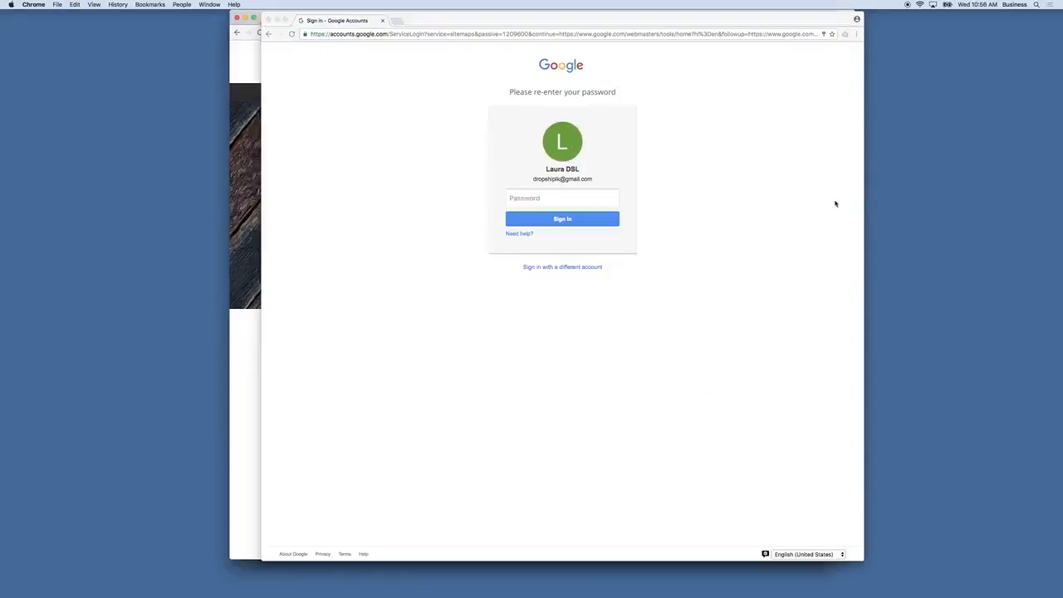
type("•••••")
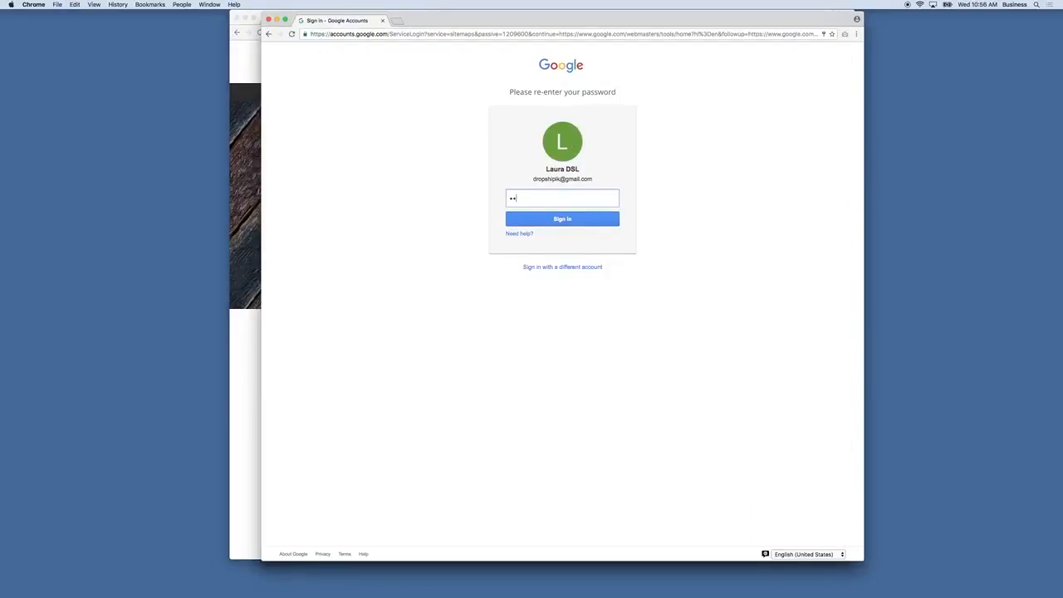
type("•••••••••••••")
key("Return")
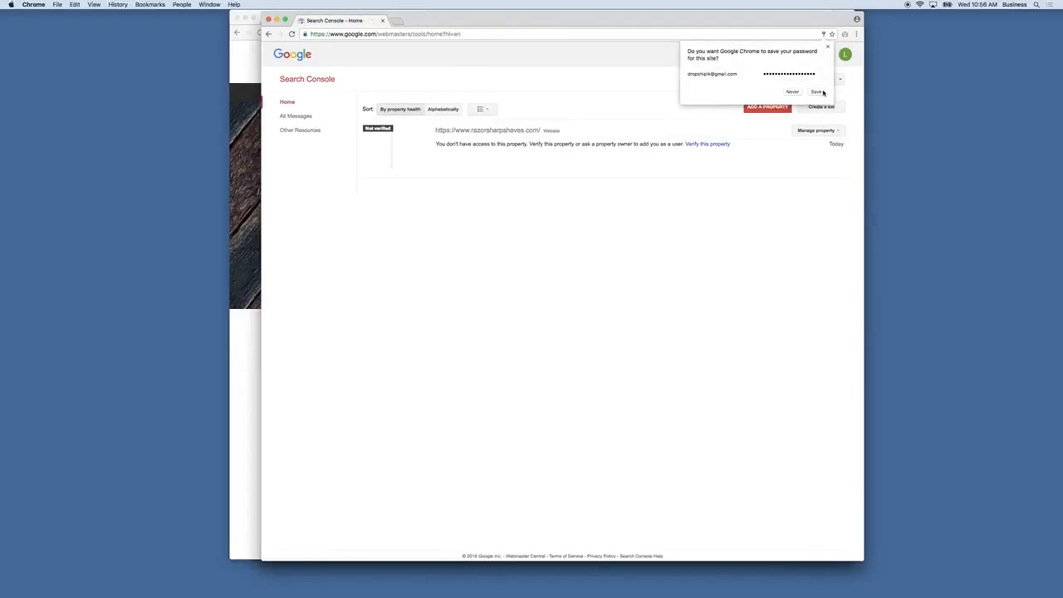
left_click(828, 48)
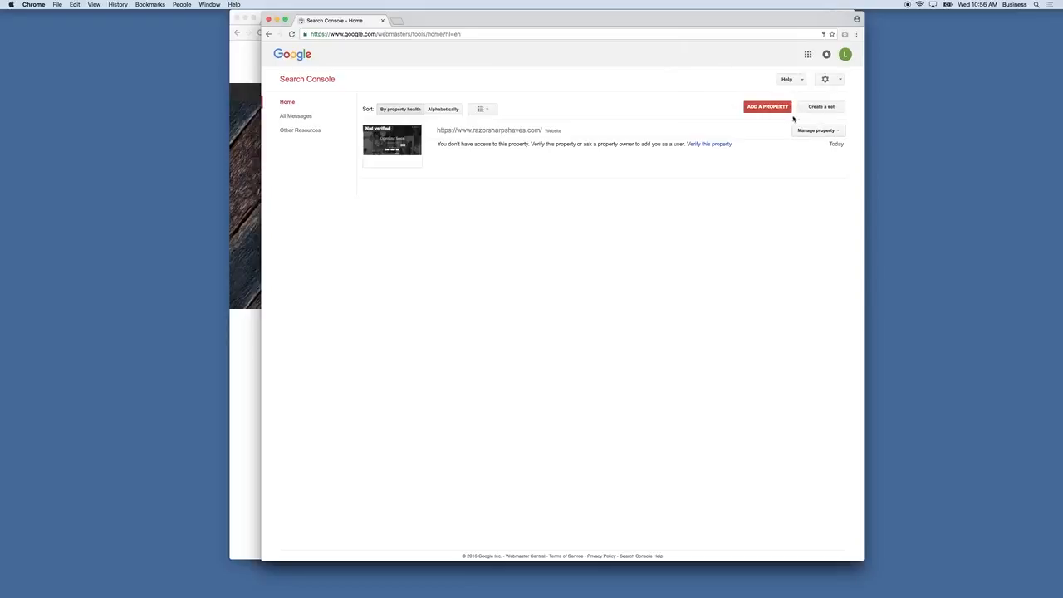
Open ownership verification for the razorsharpshaves.com property, choose the alternate HTML tag method, and copy its meta tag.
left_click(833, 134)
left_click(826, 147)
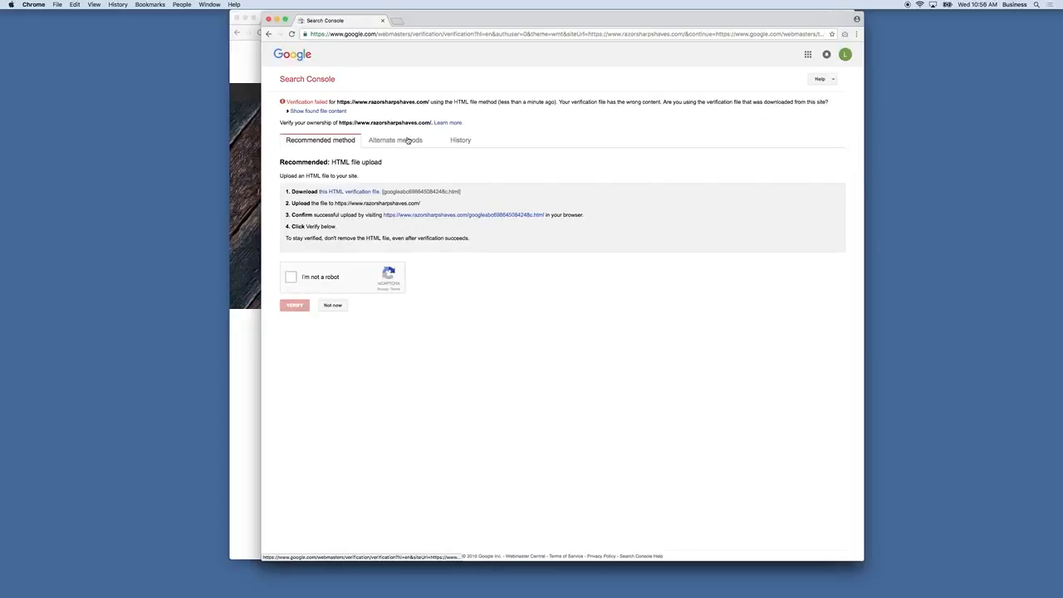
left_click(408, 140)
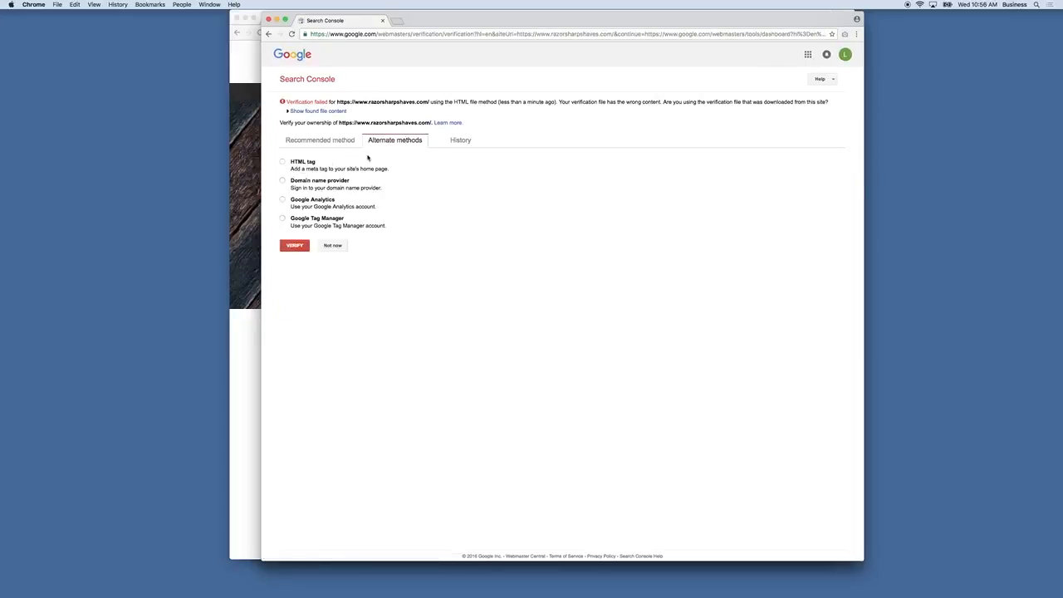
left_click(282, 162)
left_click(494, 199)
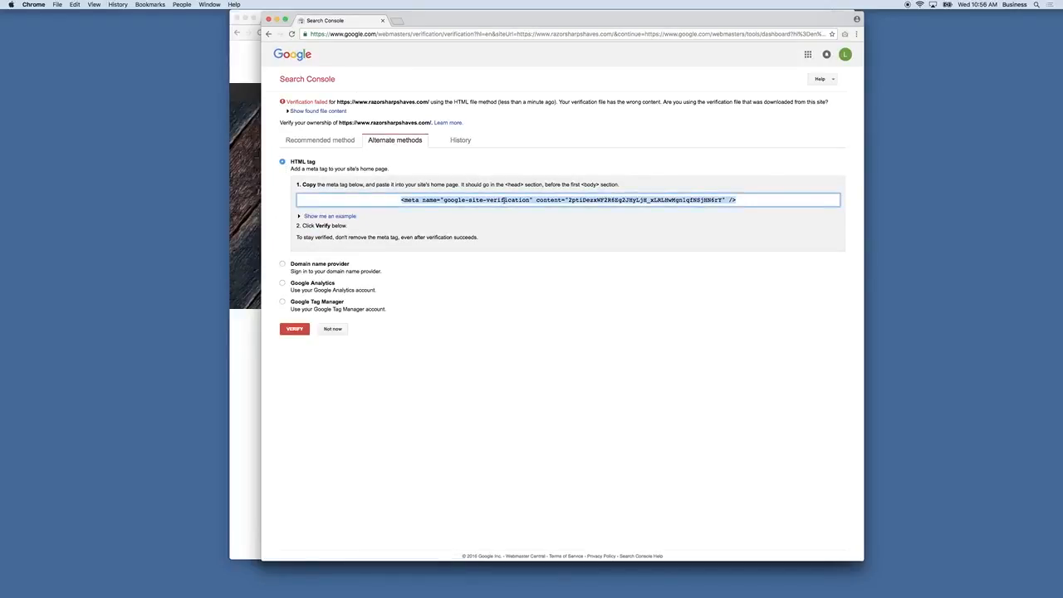
key("super+c")
Return to the Shopify admin and open the DSL Theme's HTML/CSS for editing.
left_click(254, 185)
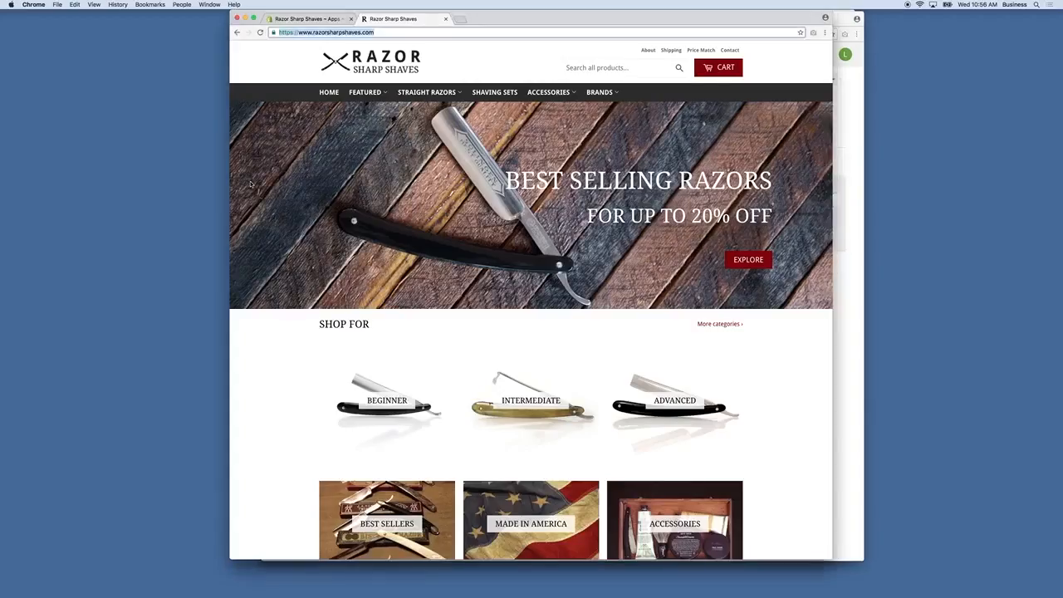
left_click(301, 19)
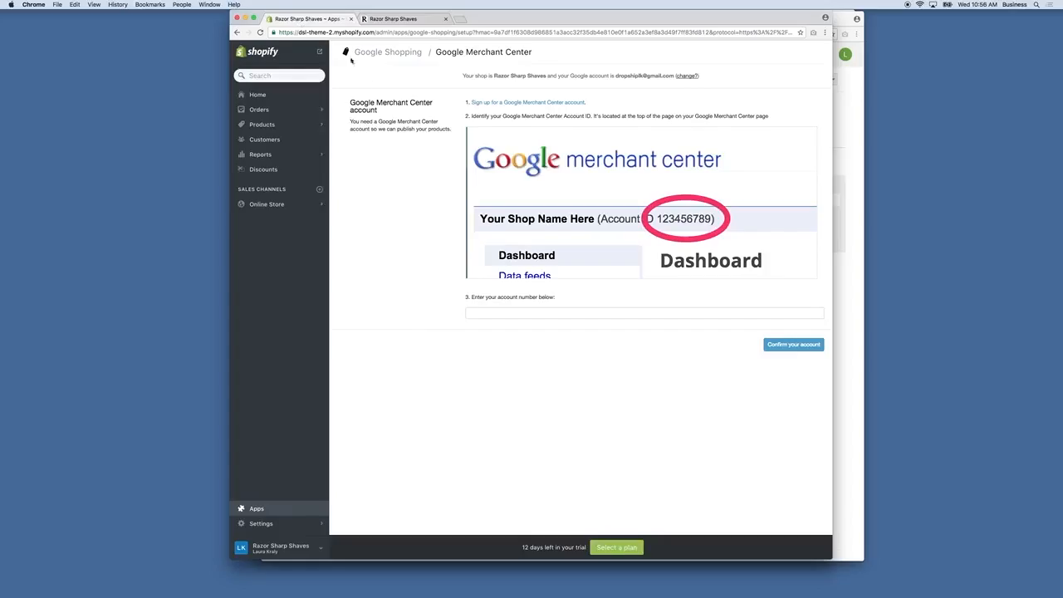
left_click(274, 206)
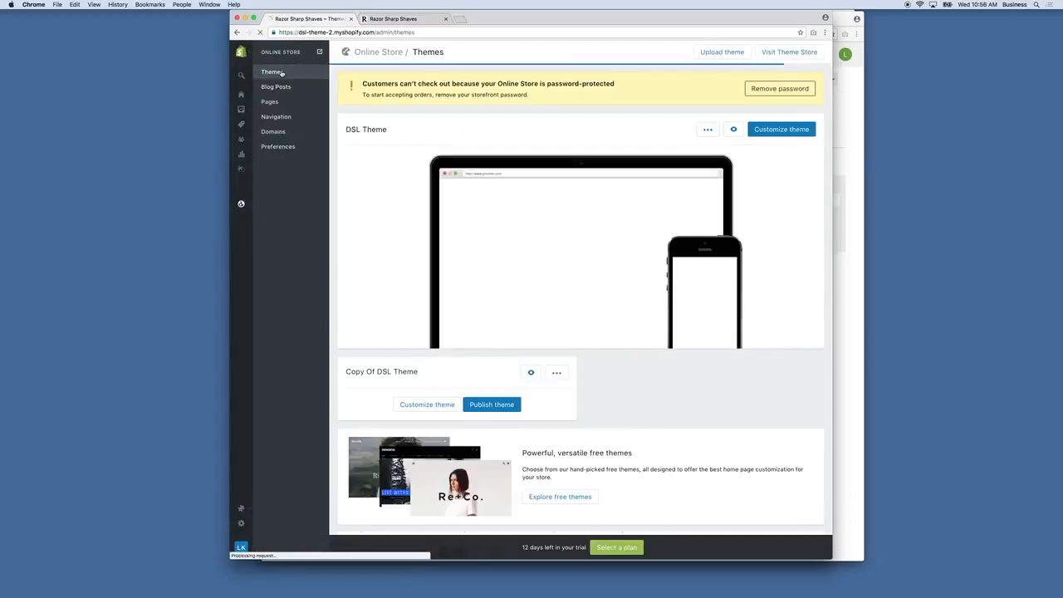
left_click(709, 132)
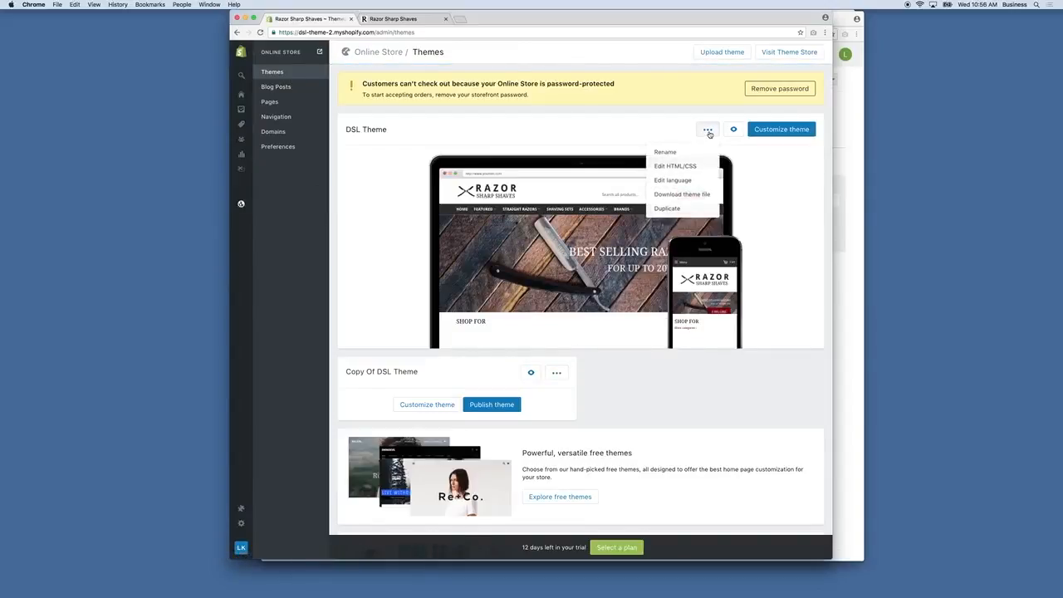
left_click(679, 166)
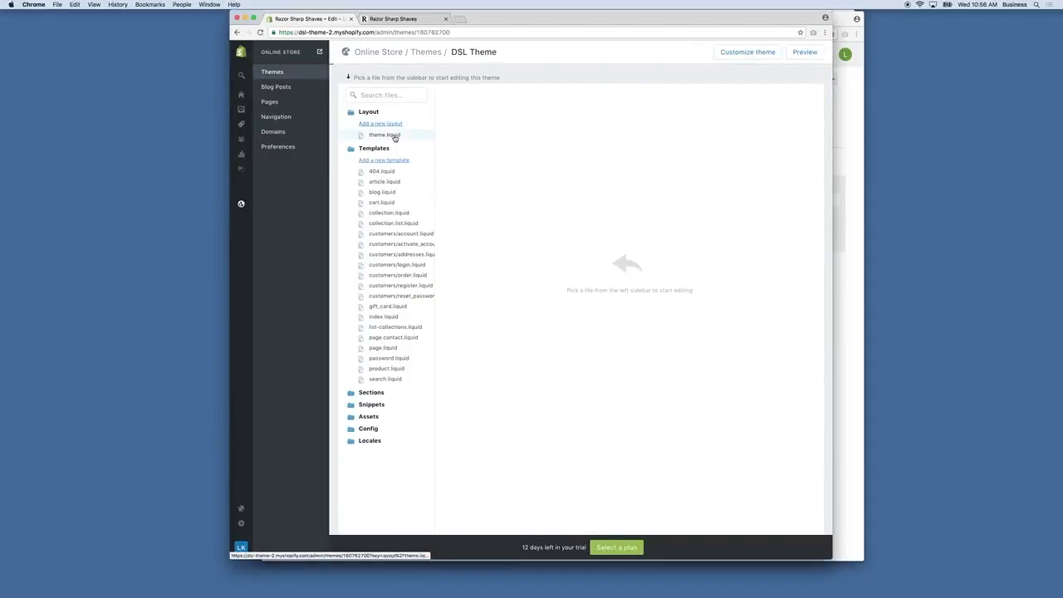
Add the copied Google site verification meta tag below the X-UA-Compatible meta line in theme.liquid, save, and compare it with Search Console's tag.
left_click(392, 135)
left_click(686, 165)
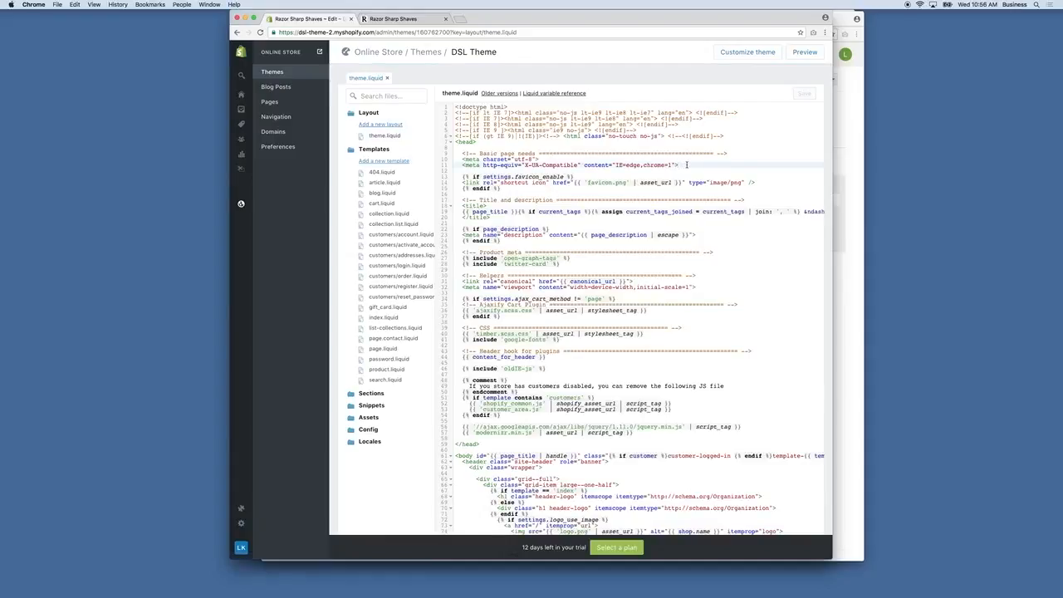
key("Return")
key("super+v")
left_click(844, 217)
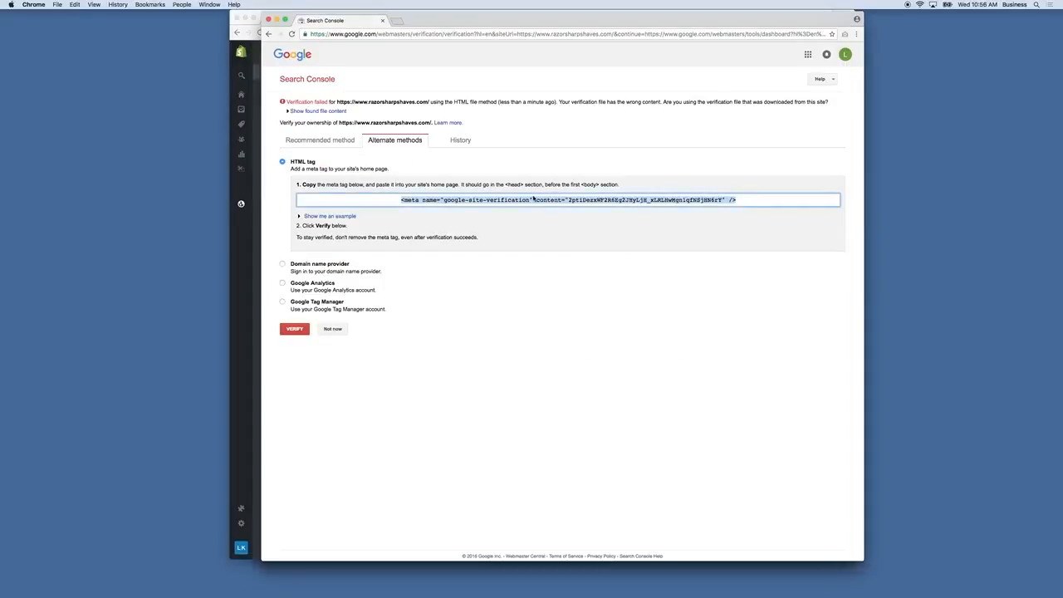
left_click(241, 203)
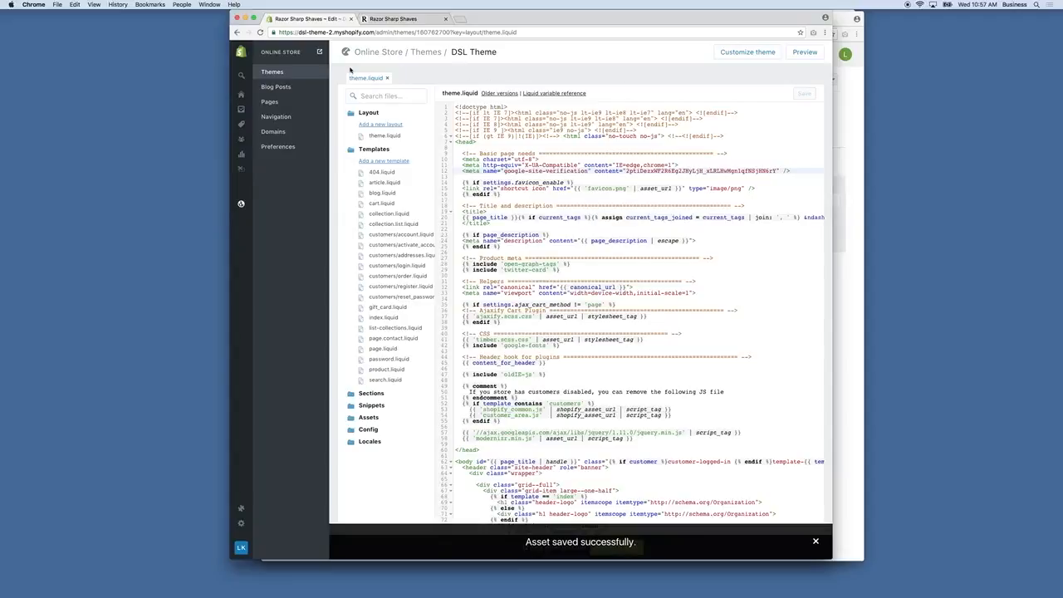
Subscribe the store to the Basic Shopify plan at $29 per month with monthly billing, starting from the storefront password removal notice.
left_click(276, 74)
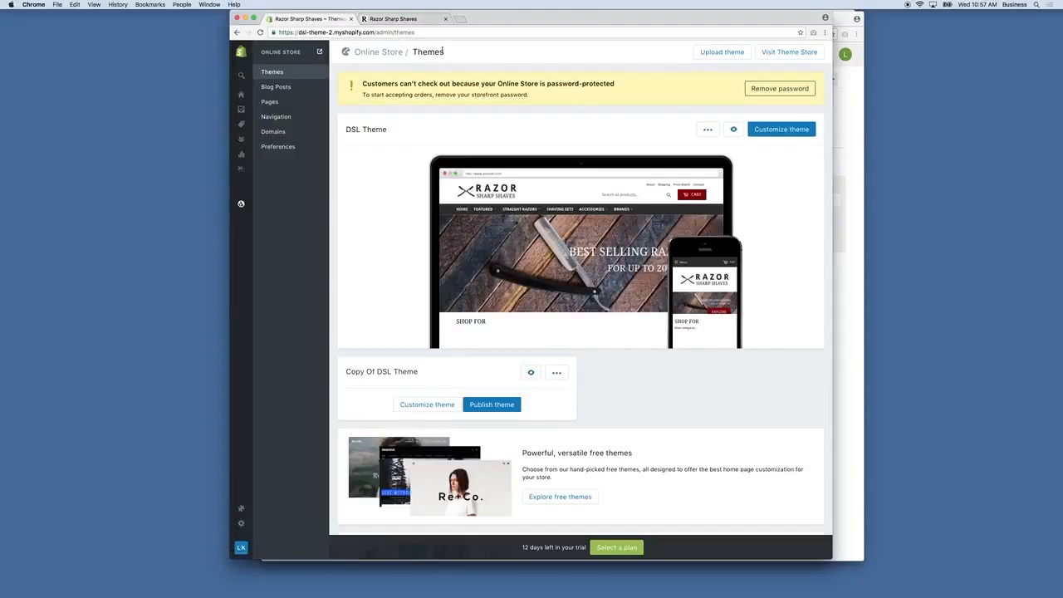
left_click(769, 92)
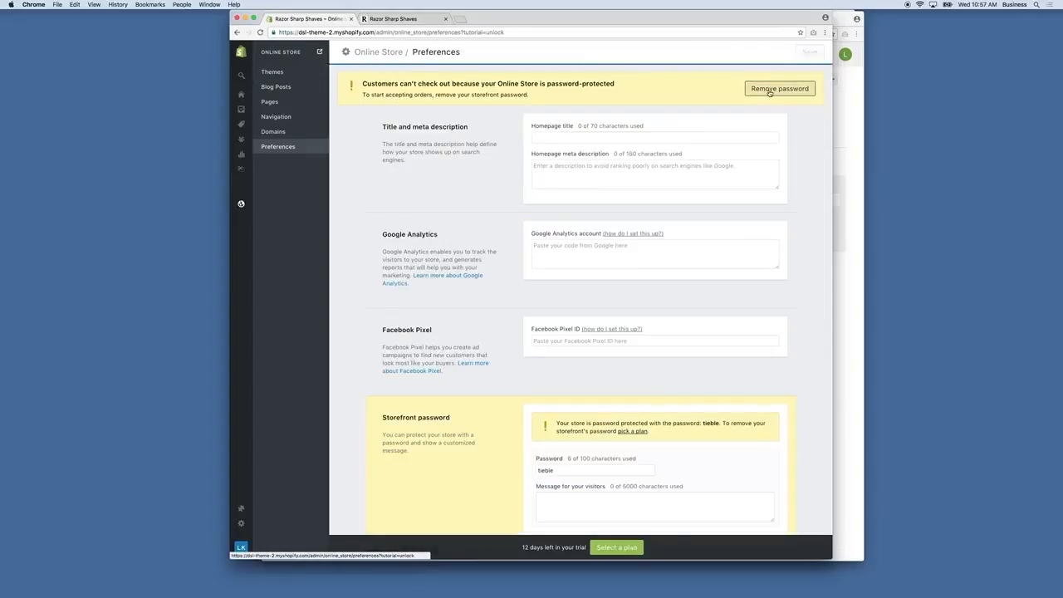
scroll(628, 490, "down", 2)
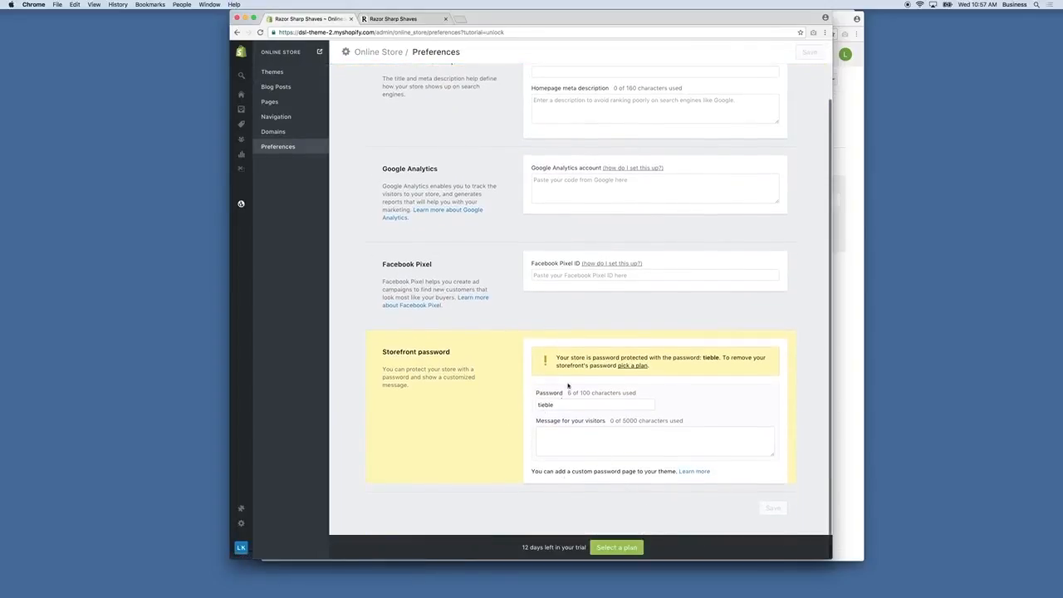
left_click(633, 365)
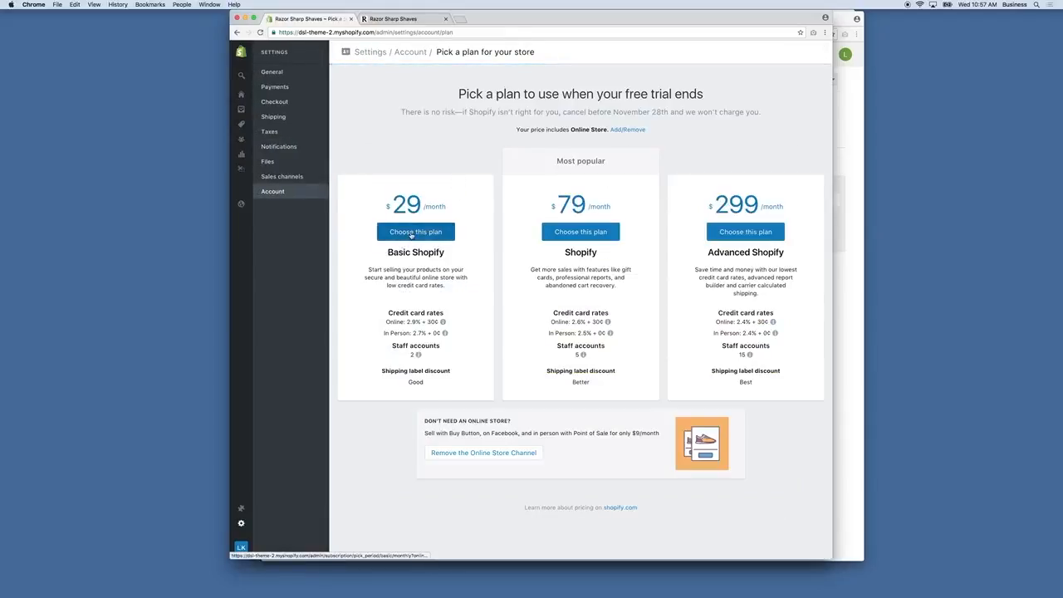
left_click(416, 234)
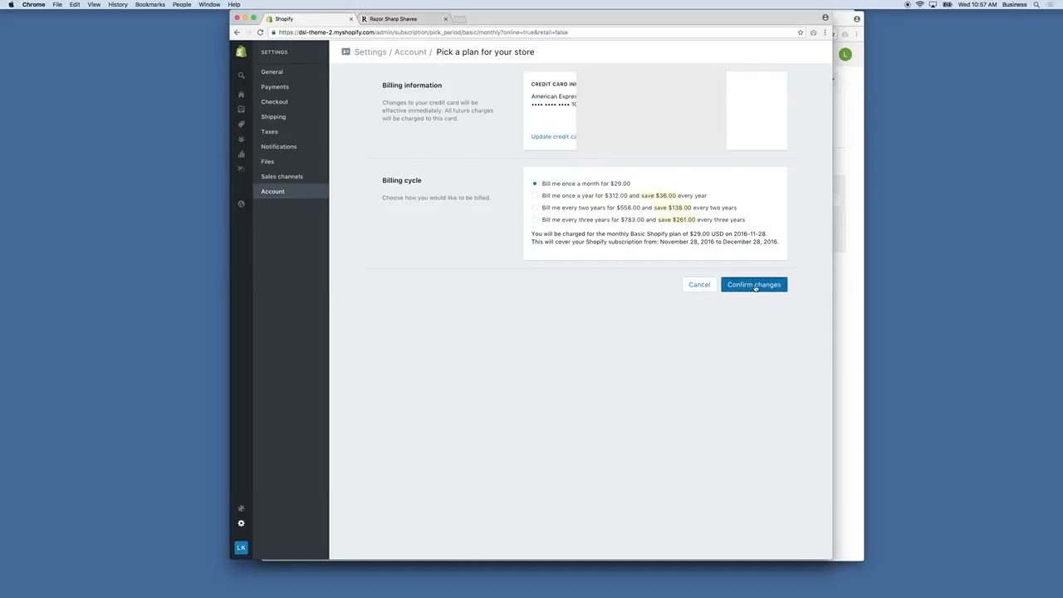
left_click(756, 287)
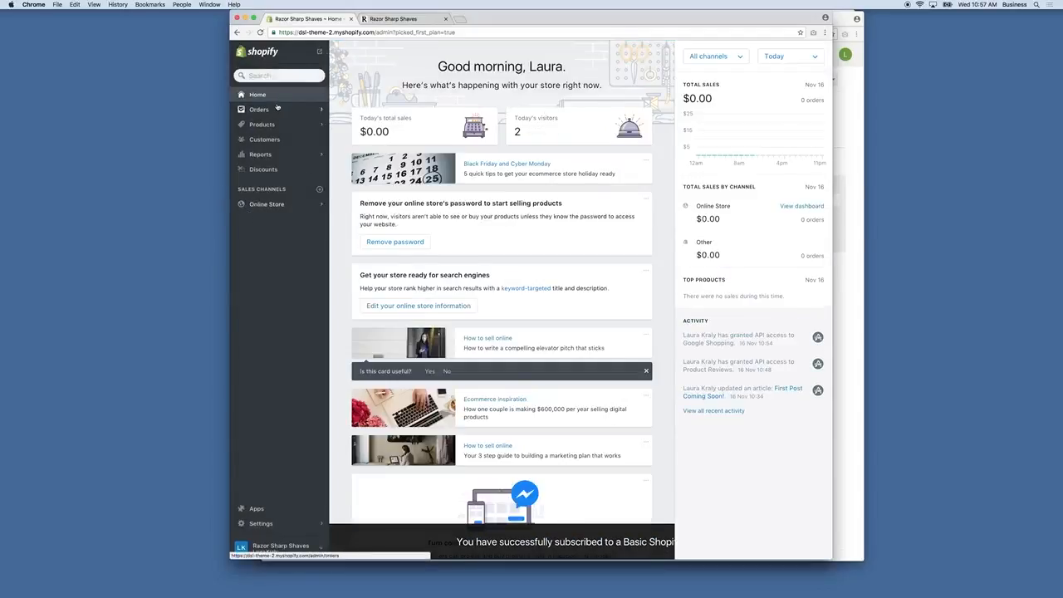
Disable password protection for the storefront in the Online Store preferences, save the settings, and check the live store.
left_click(267, 205)
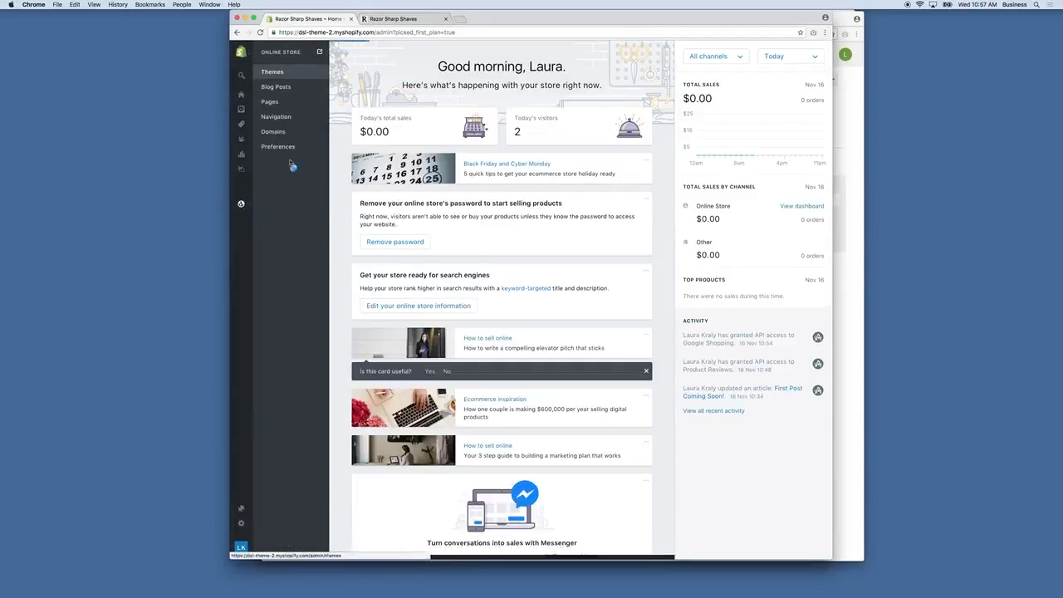
left_click(274, 72)
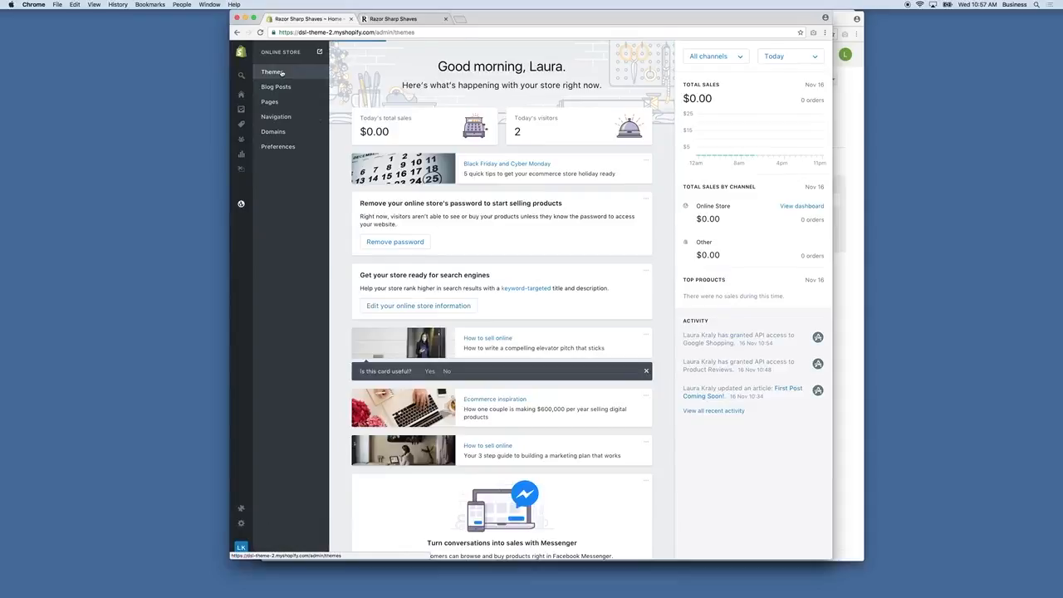
left_click(776, 92)
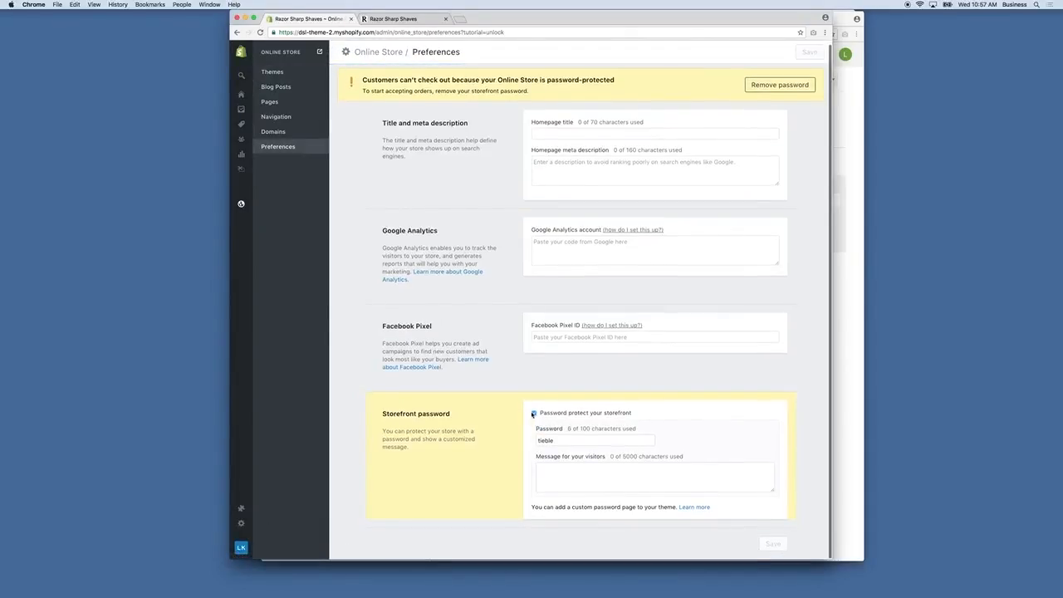
left_click(533, 414)
left_click(771, 491)
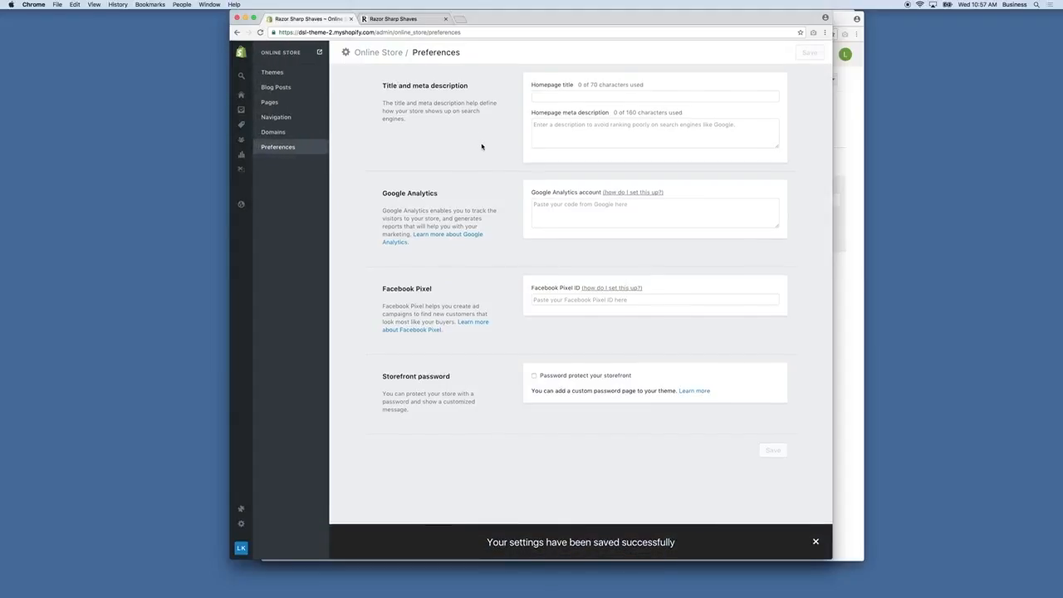
left_click(406, 19)
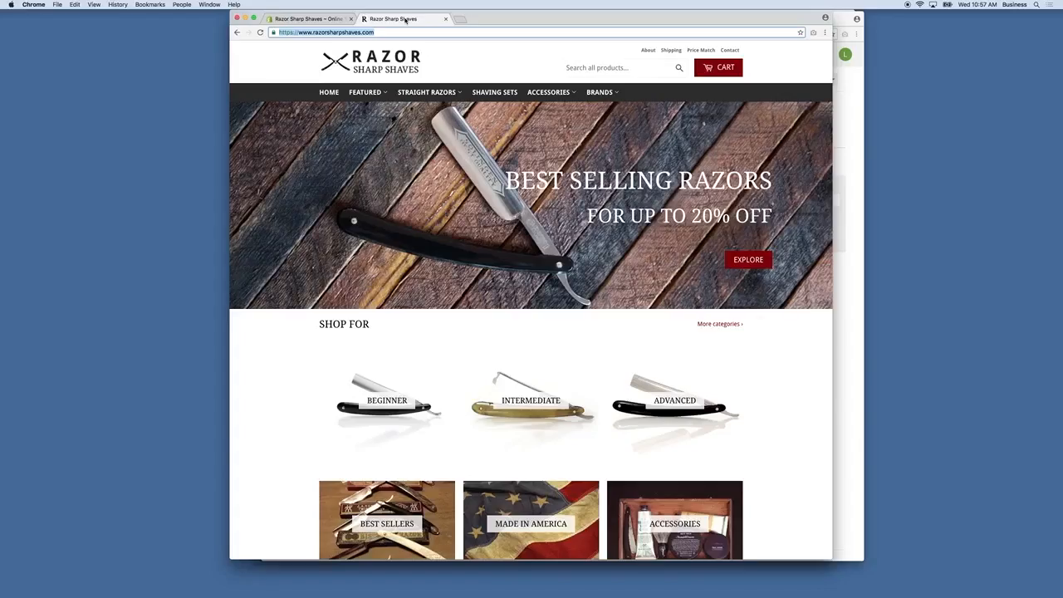
left_click(307, 18)
Switch to Search Console, verify ownership of razorsharpshaves.com with the HTML tag, and continue to the property's dashboard.
left_click(858, 142)
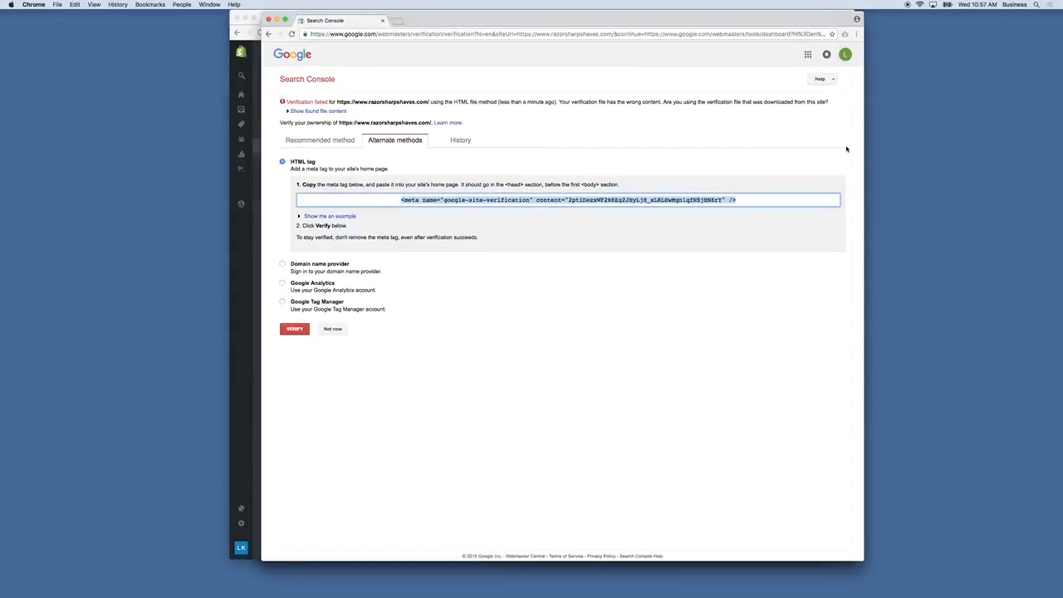
left_click(295, 329)
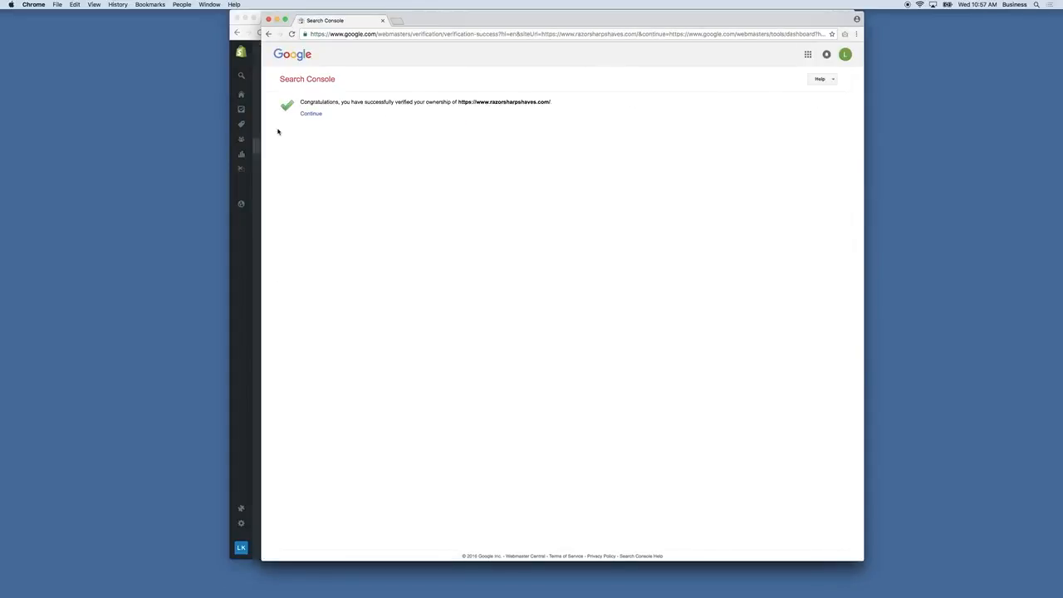
left_click(314, 114)
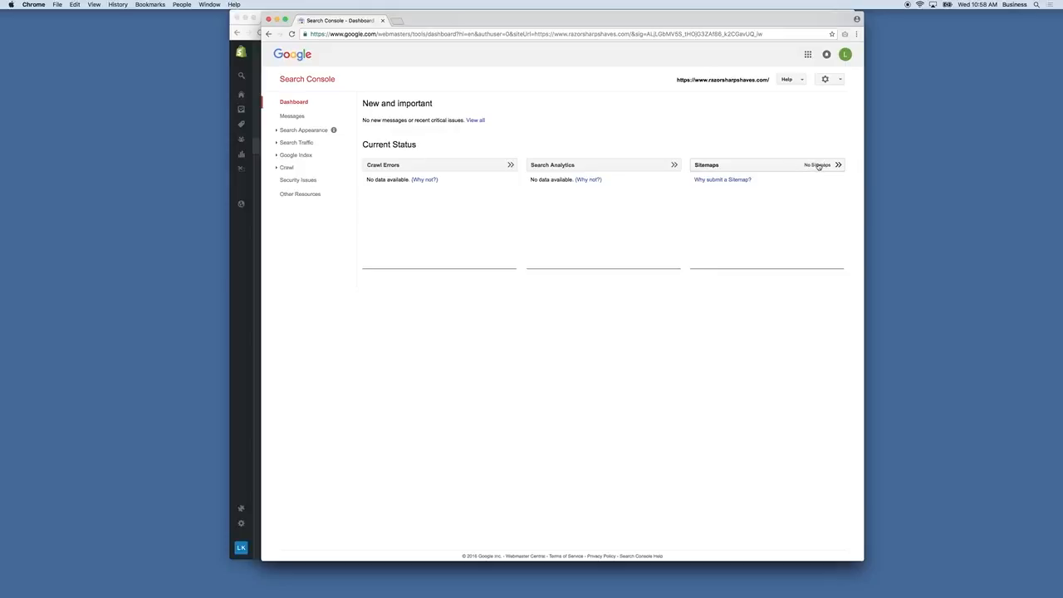
Submit sitemap.xml as a sitemap for the razorsharpshaves.com property and refresh the sitemap list.
left_click(818, 165)
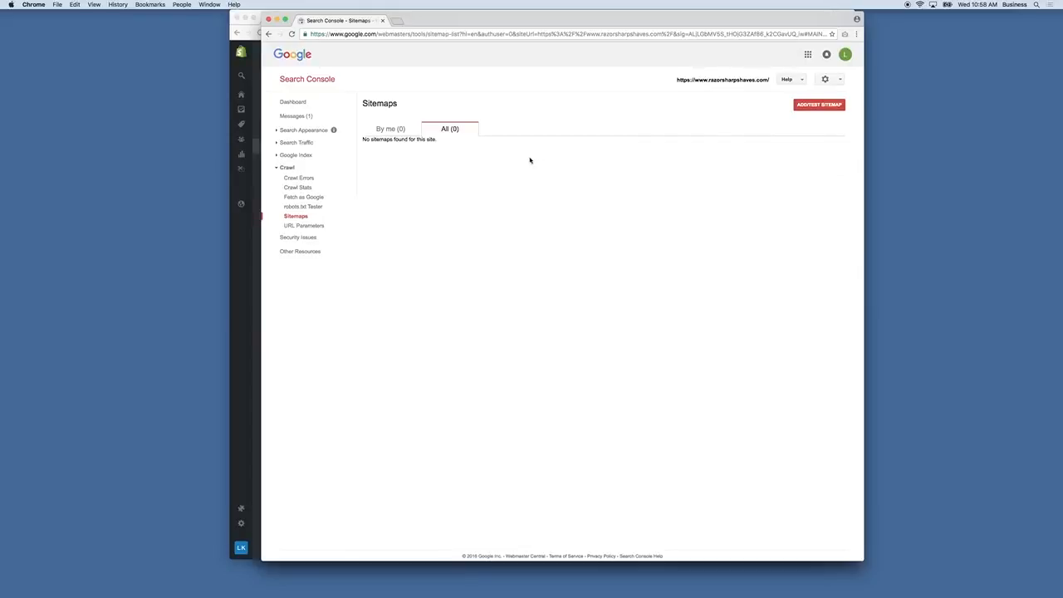
left_click(818, 105)
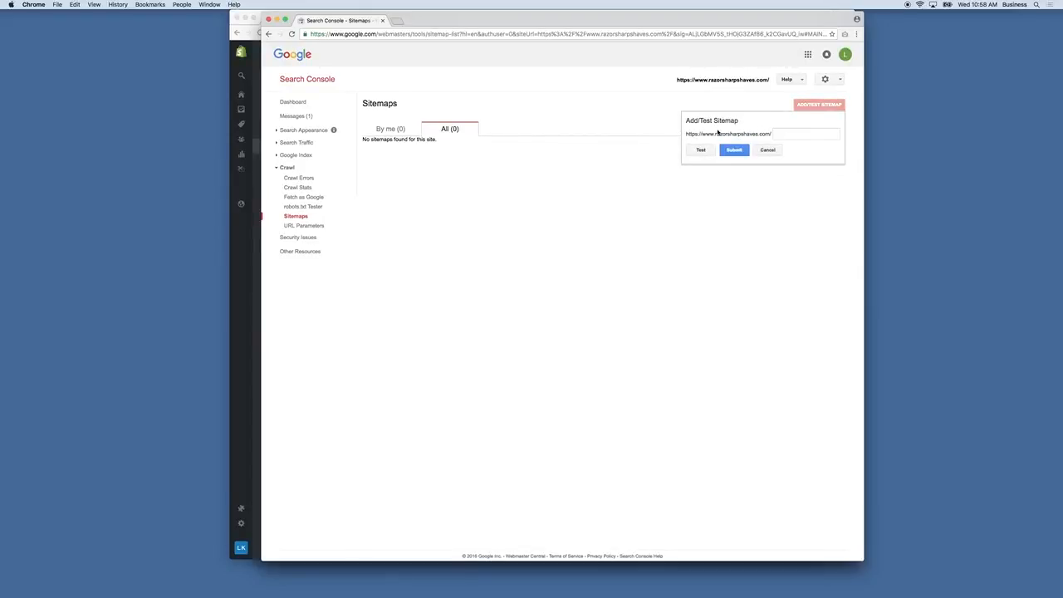
left_click(789, 133)
type("sitemap.xml")
left_click(734, 150)
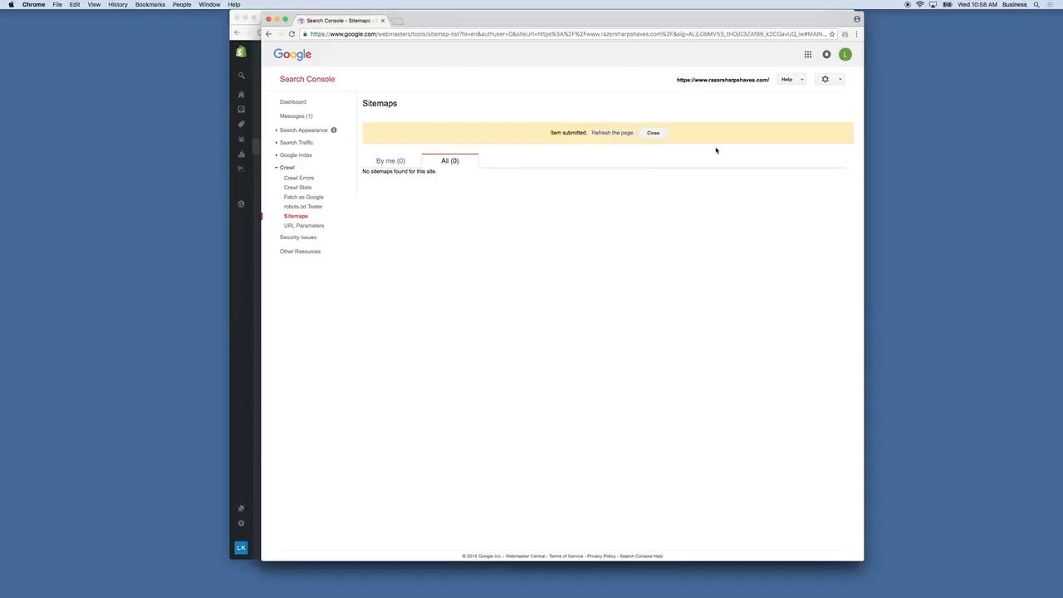
left_click(617, 133)
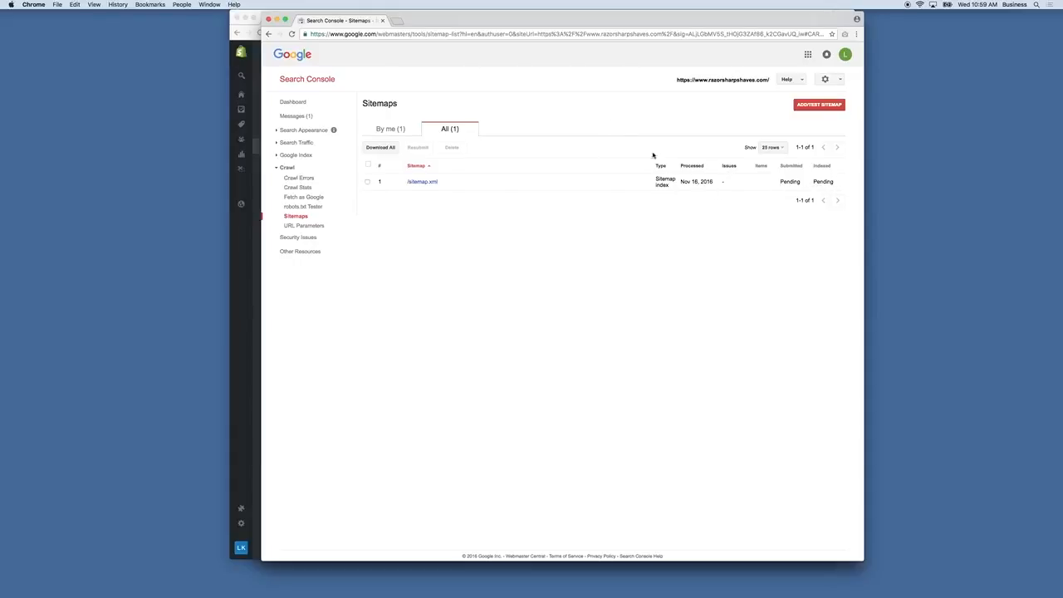
Close Search Console, switch to Google Merchant Center, reload the signup page, and check which account is signed in.
left_click(383, 20)
key("super+grave")
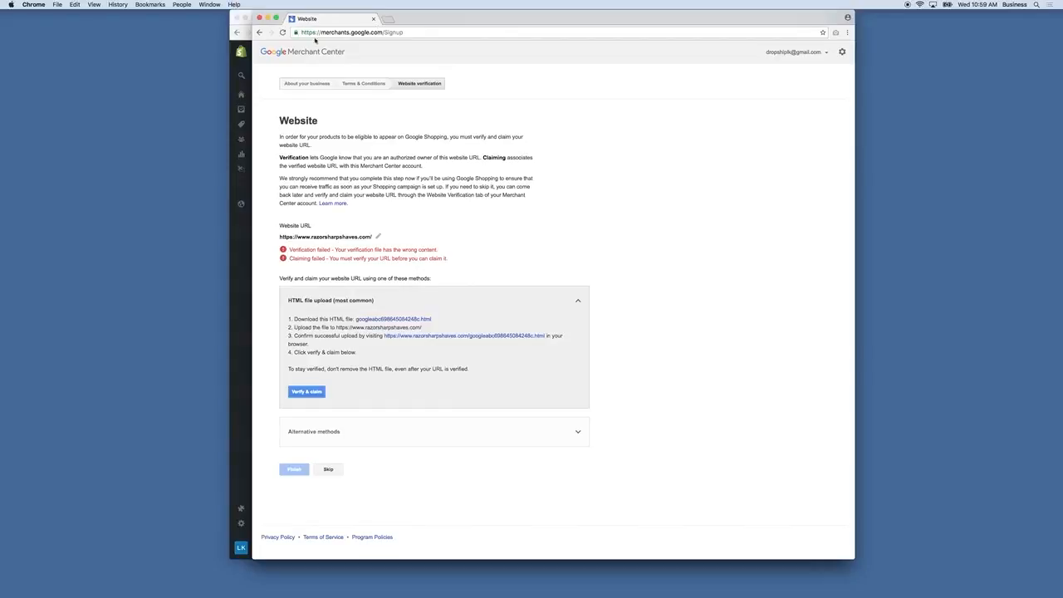
left_click(282, 31)
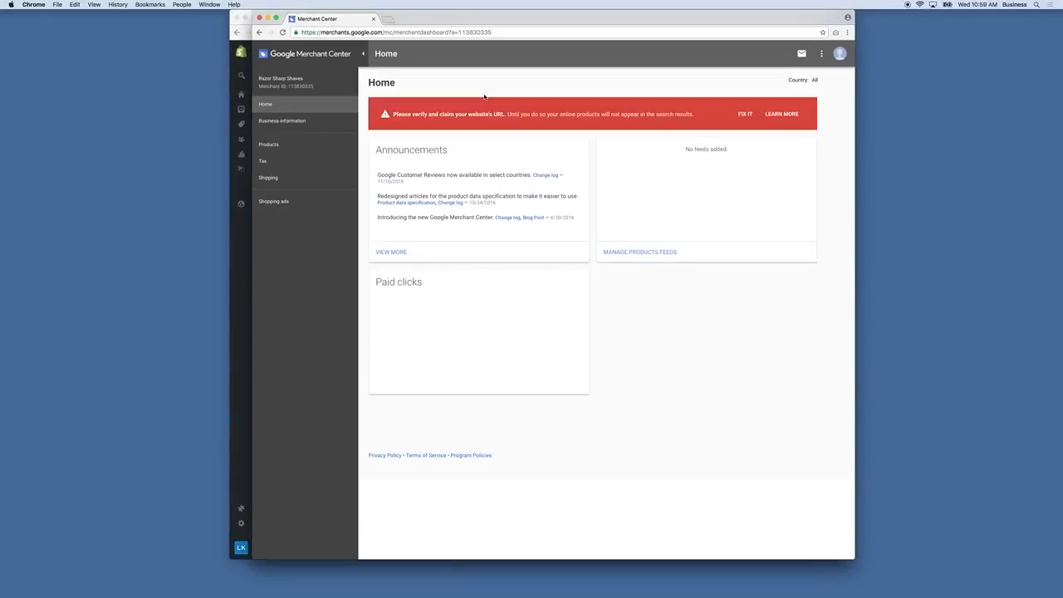
left_click(839, 53)
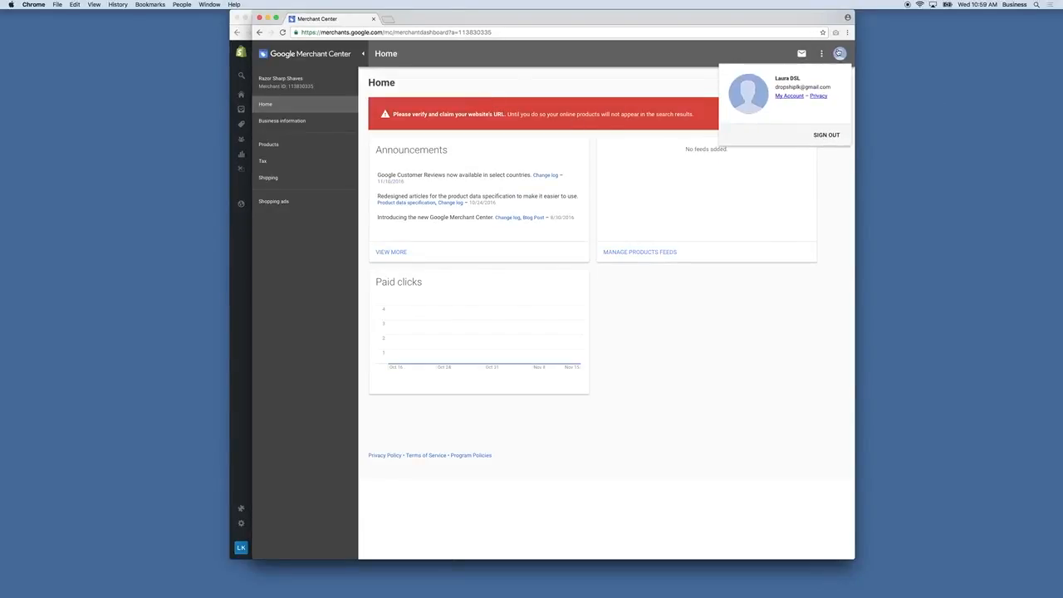
left_click(839, 53)
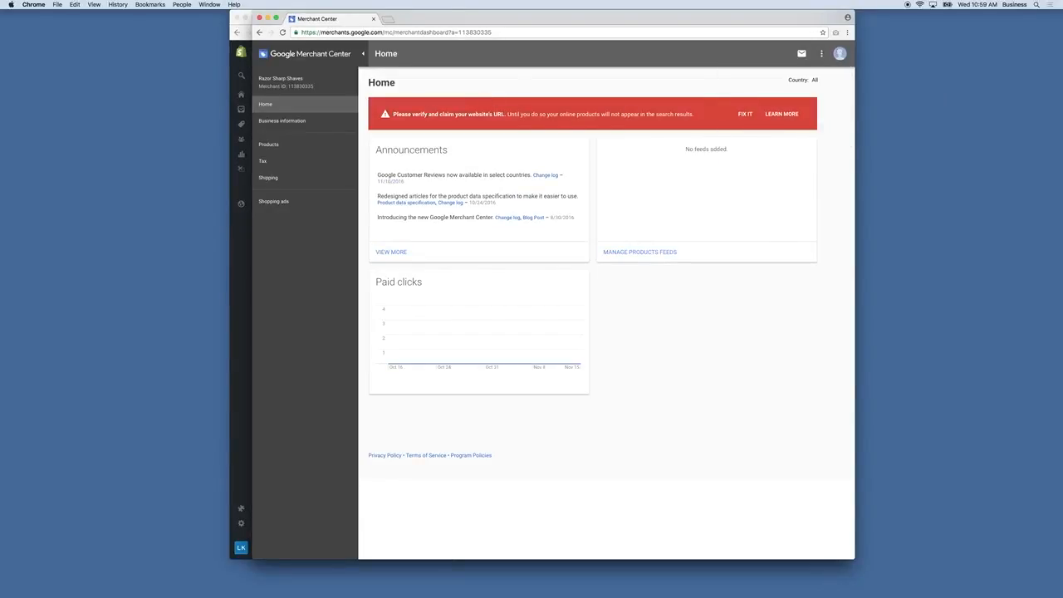
Claim the verified razorsharpshaves.com website from the Merchant Center warning, and reload the home page.
left_click(744, 114)
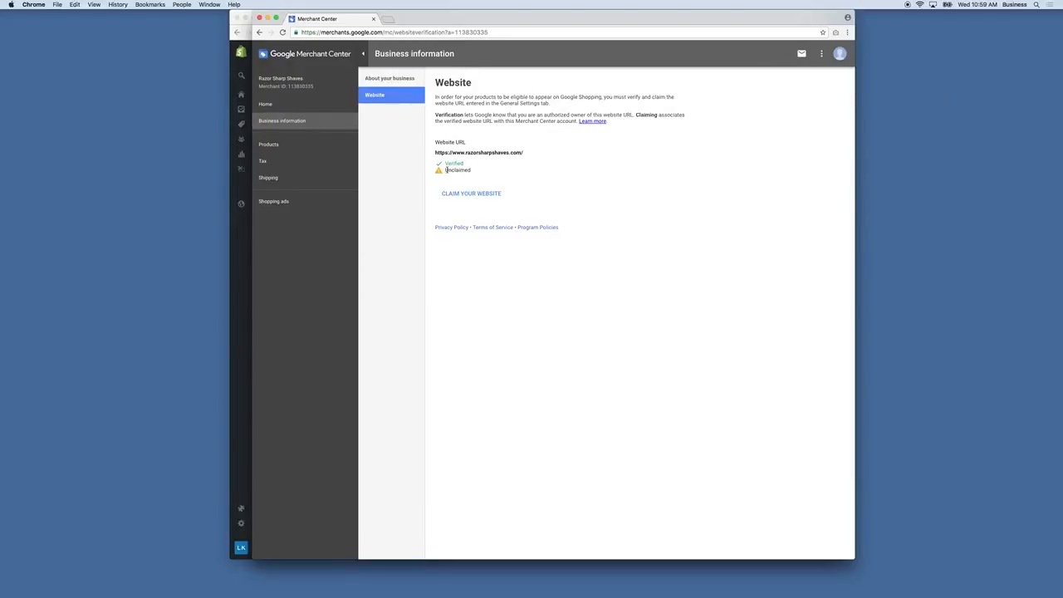
left_click(485, 195)
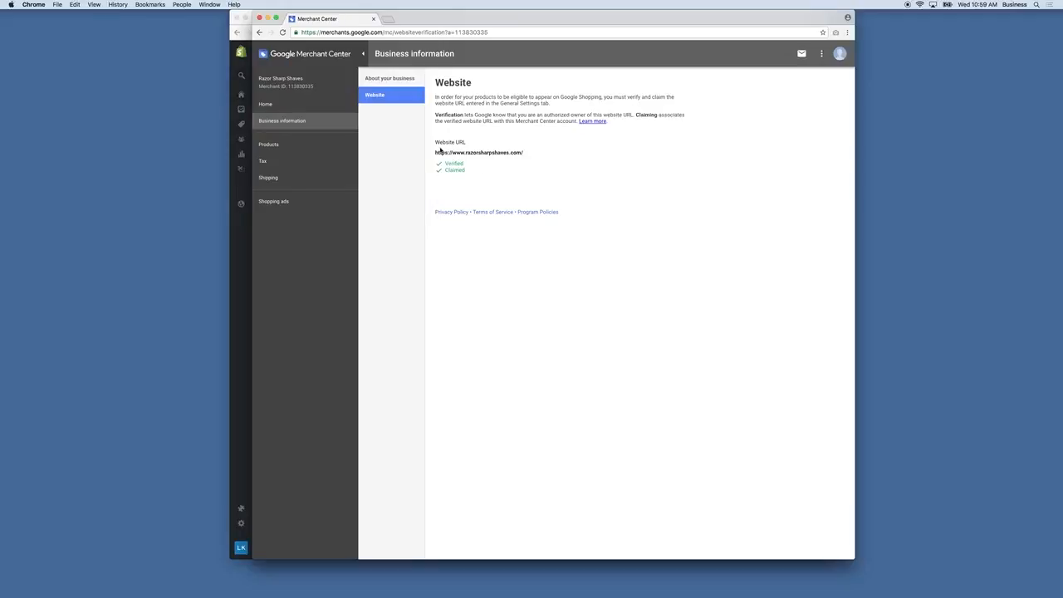
left_click(266, 106)
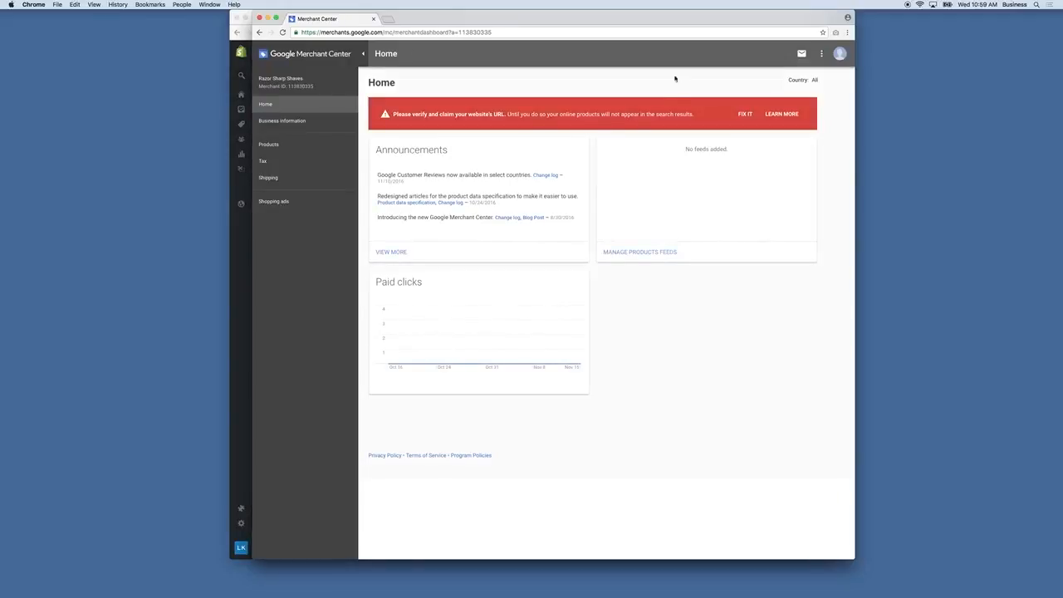
left_click(282, 32)
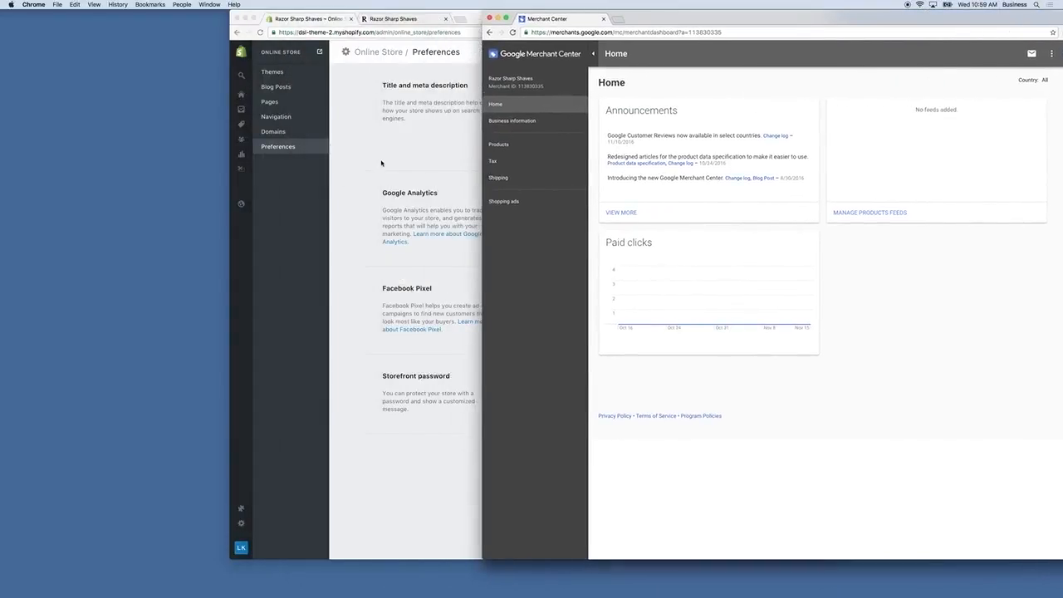
Return to the Shopify admin and open the installed Google Shopping app's Merchant Center setup.
left_click(321, 208)
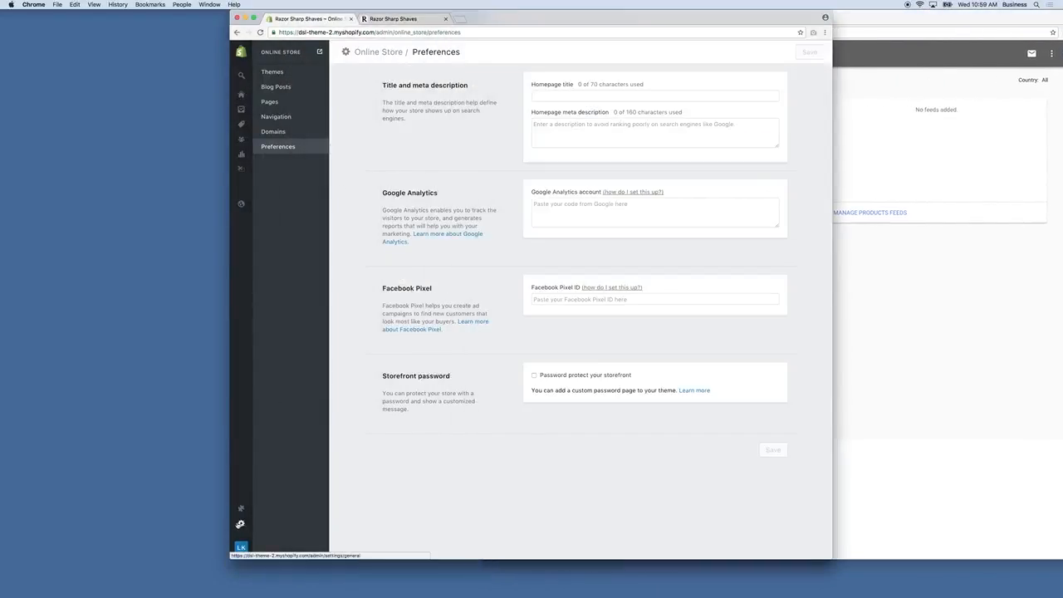
left_click(249, 509)
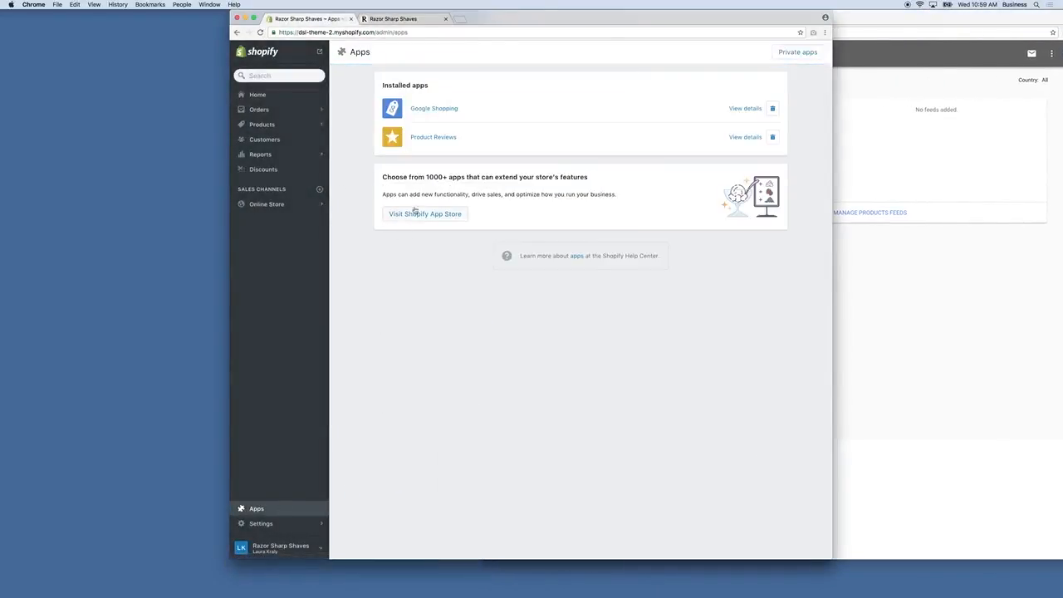
left_click(446, 110)
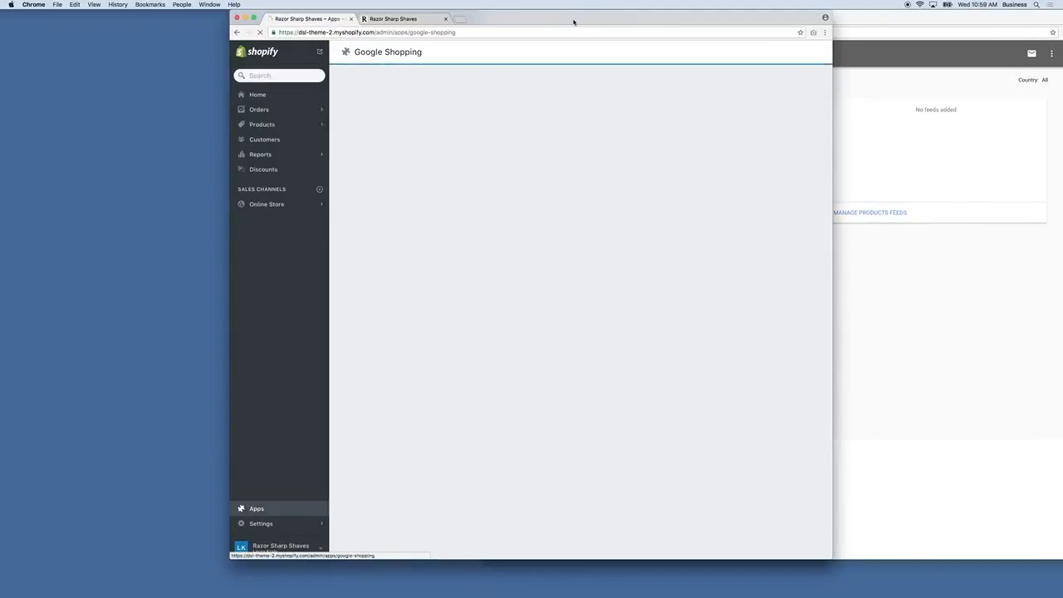
left_click_drag(546, 19, 528, 20)
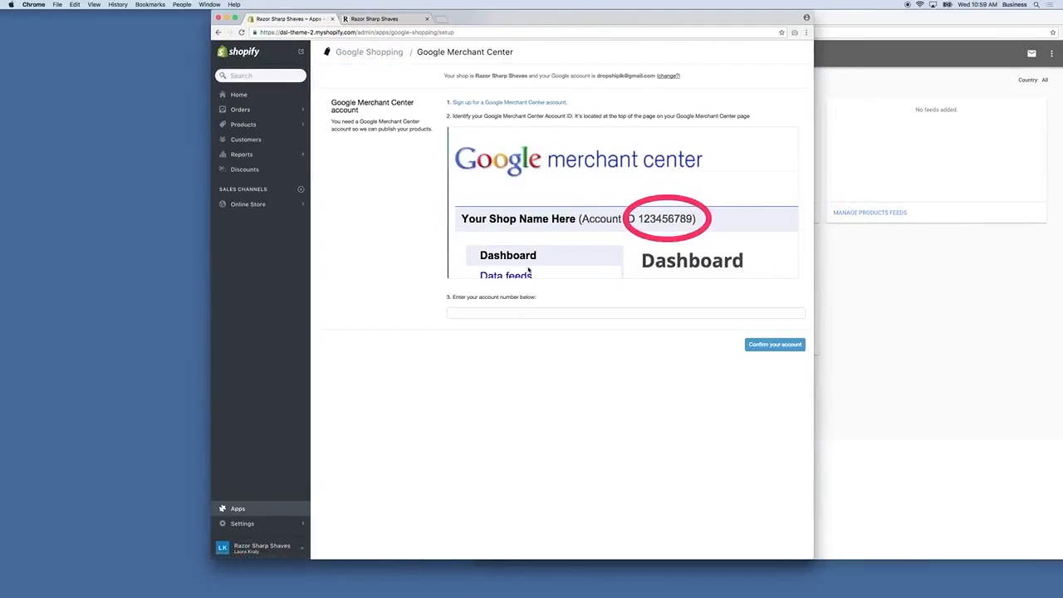
Copy the merchant ID from Google Merchant Center, enter it as the account number in the Google Shopping app, and confirm the account.
left_click(978, 327)
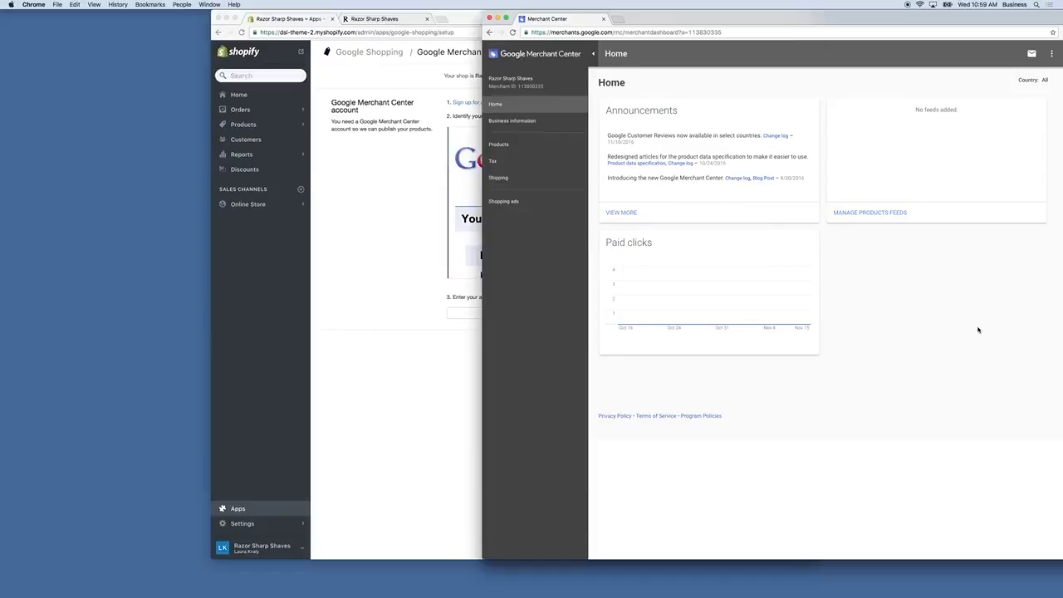
left_click_drag(551, 86, 519, 89)
key("super+c")
left_click(421, 244)
left_click(540, 313)
key("super+v")
left_click(764, 346)
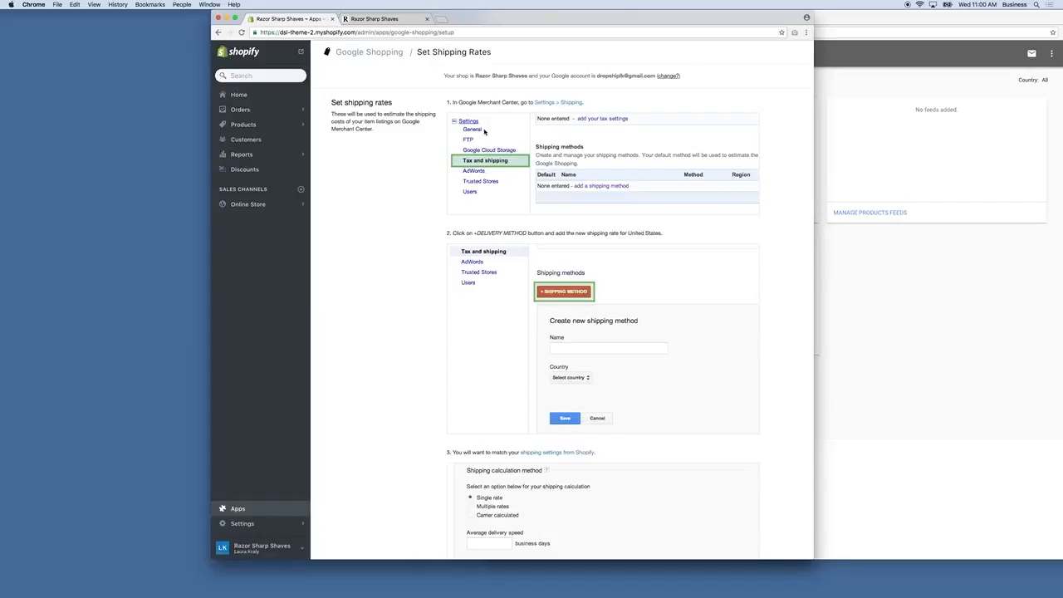
Review the shipping rate instructions, switch to Google Merchant Center, and open its tax settings.
scroll(584, 294, "down", 5)
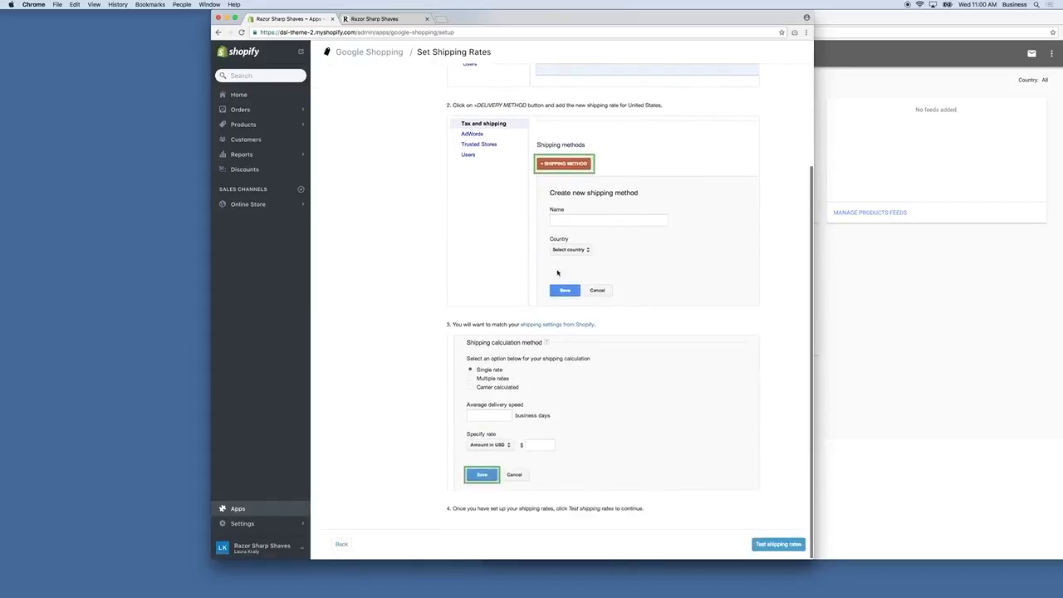
left_click(861, 292)
left_click_drag(681, 18, 583, 18)
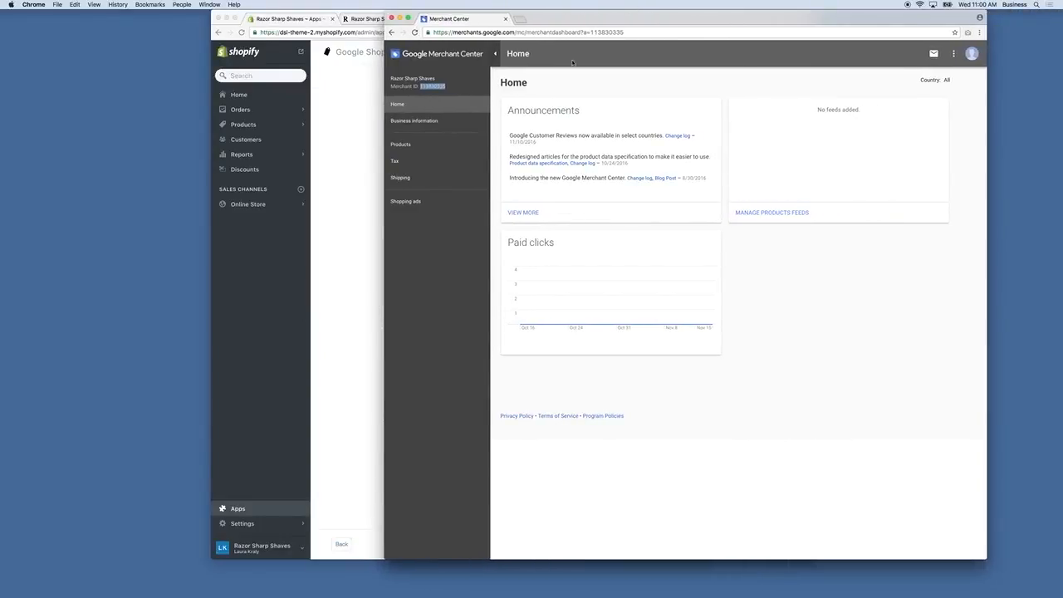
left_click(395, 161)
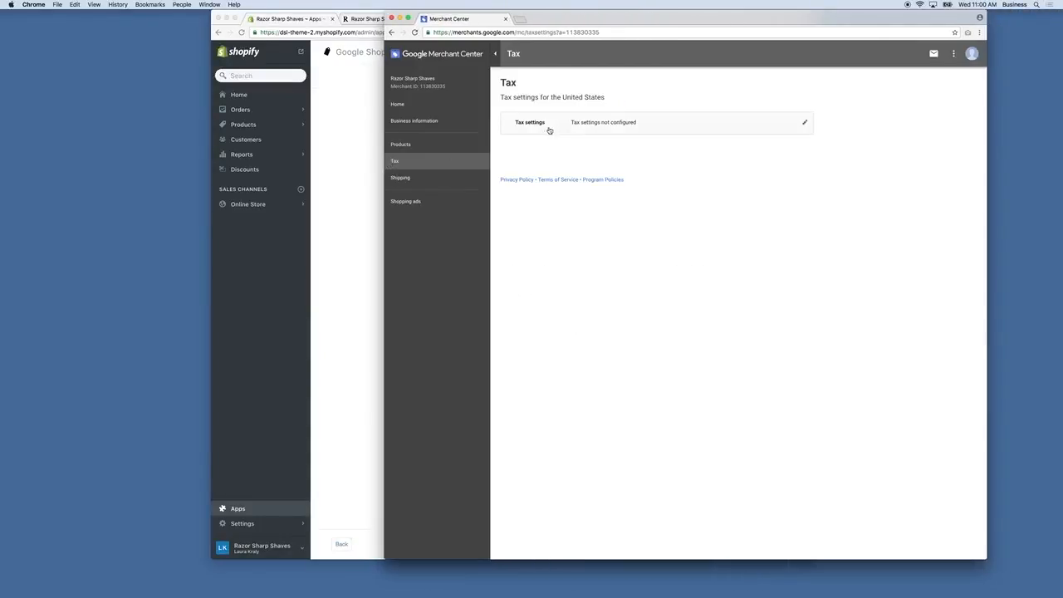
Specify United States taxes for Massachusetts at the Google determined rate, apply tax on shipping, and save the tax settings.
left_click(601, 121)
left_click(553, 161)
left_click(534, 198)
scroll(541, 274, "down", 5)
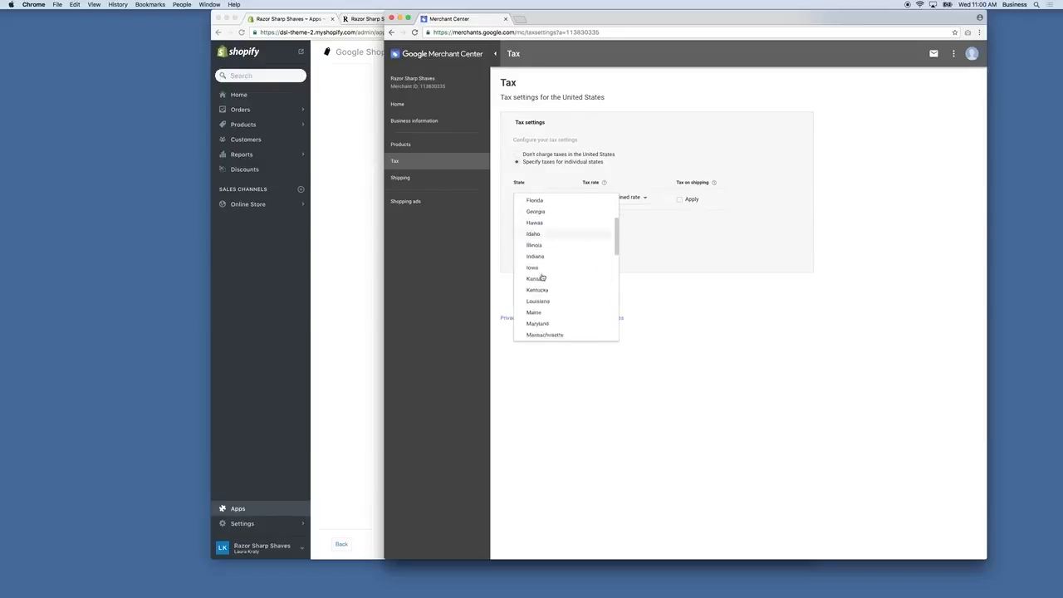
left_click(545, 280)
left_click(680, 201)
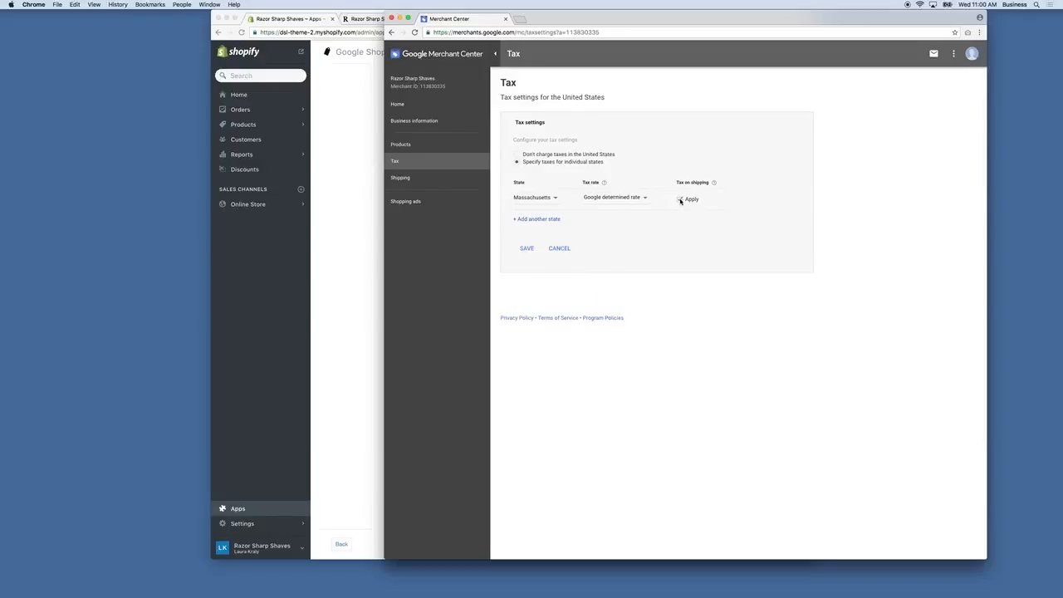
left_click(535, 254)
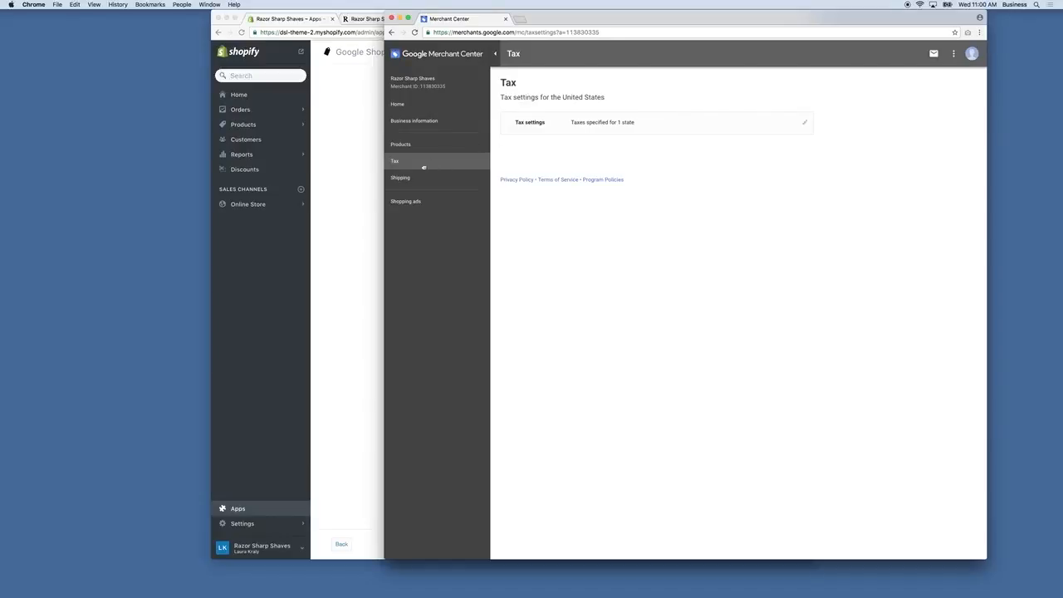
Start a new shipping service in the Merchant Center shipping settings with United States as the target country.
left_click(392, 179)
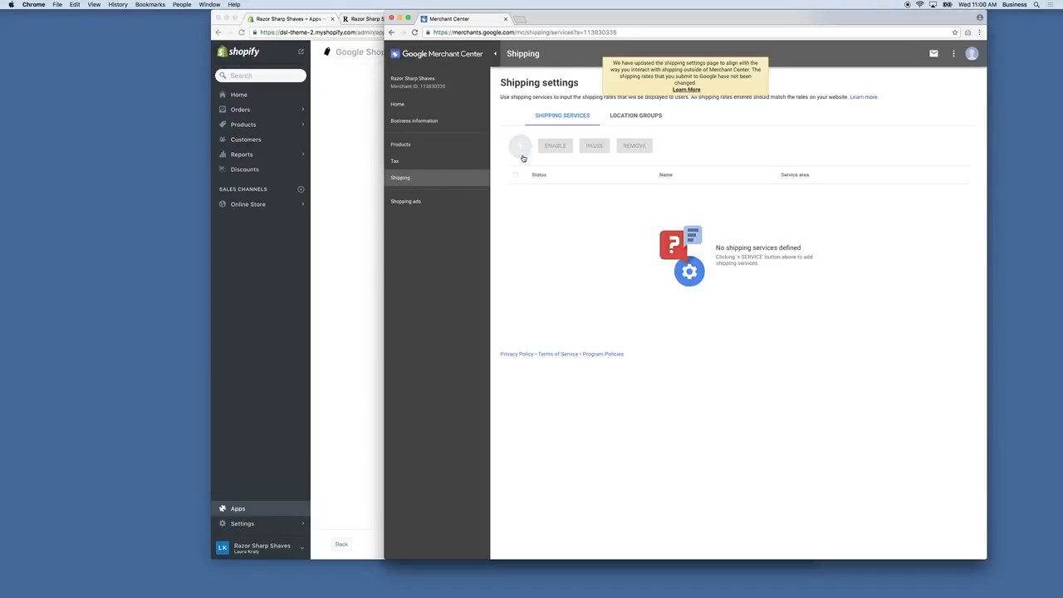
left_click(520, 148)
left_click(533, 188)
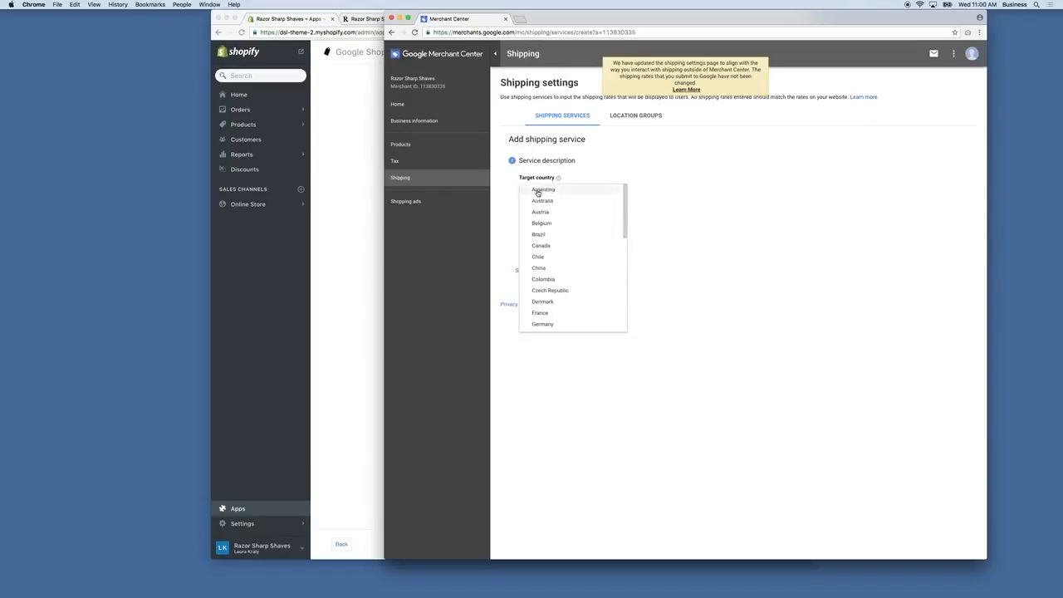
left_click(538, 189)
left_click(536, 187)
scroll(544, 266, "down", 10)
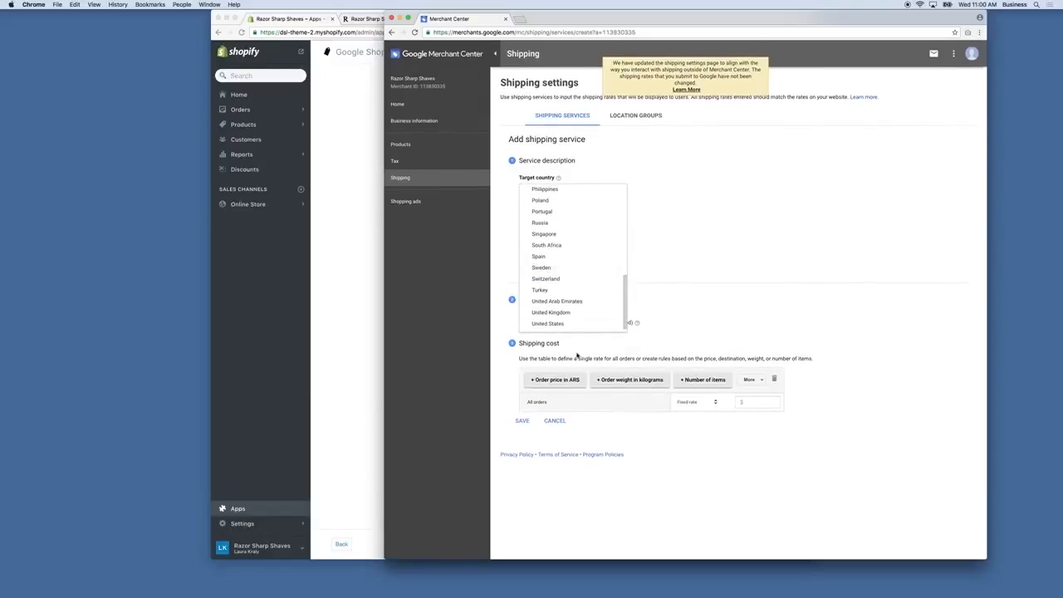
left_click(548, 323)
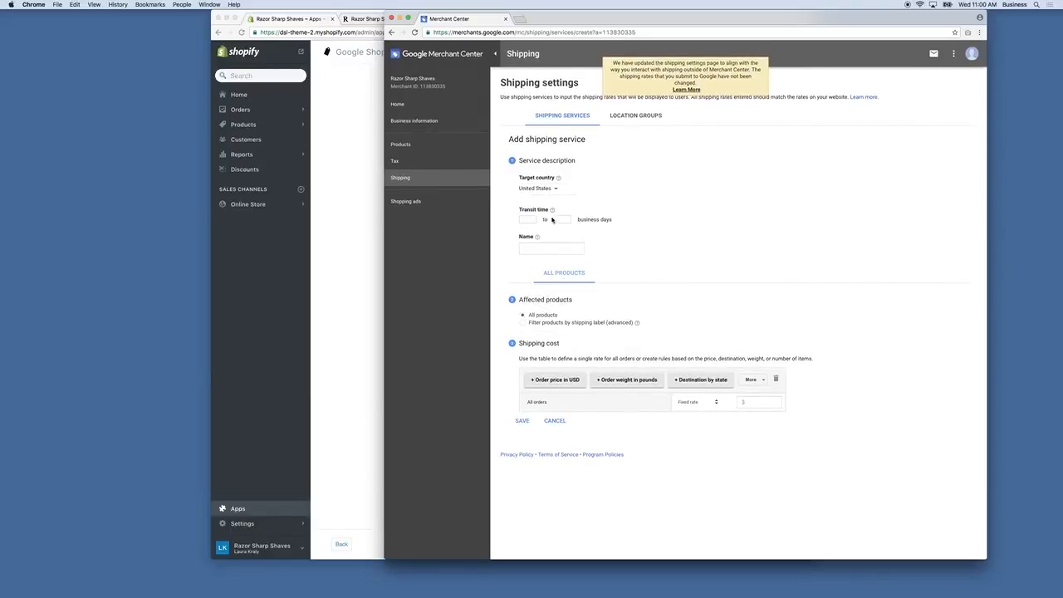
Name the shipping service Free Shipping, with 3 to 9 business days' transit and a fixed rate of $0 for all orders, and save it.
left_click(527, 220)
type("3")
left_click(558, 220)
type("9")
left_click(554, 248)
type("Free Shi")
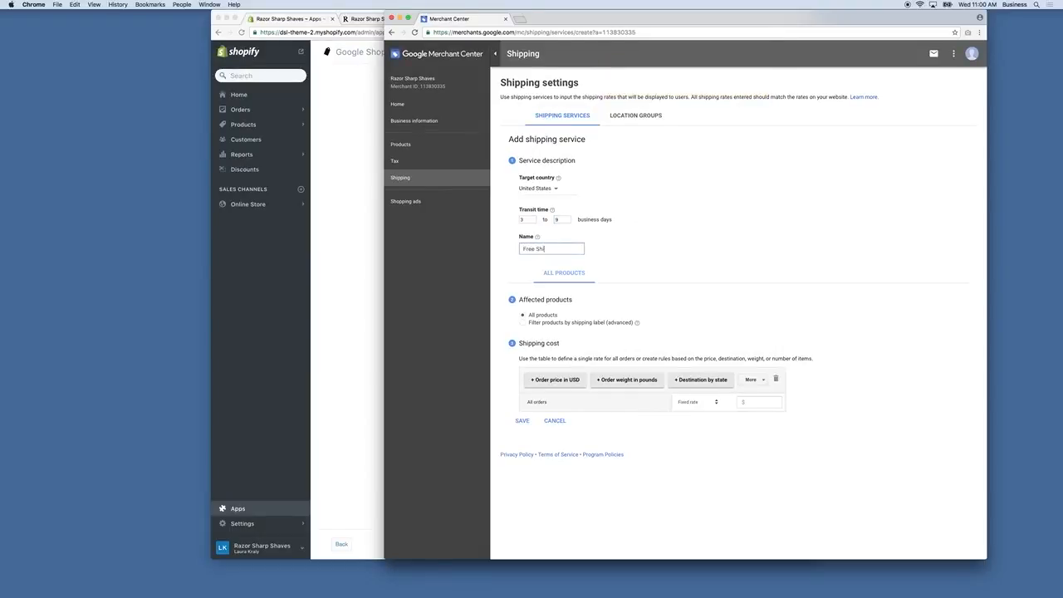
type("pping")
left_click(619, 290)
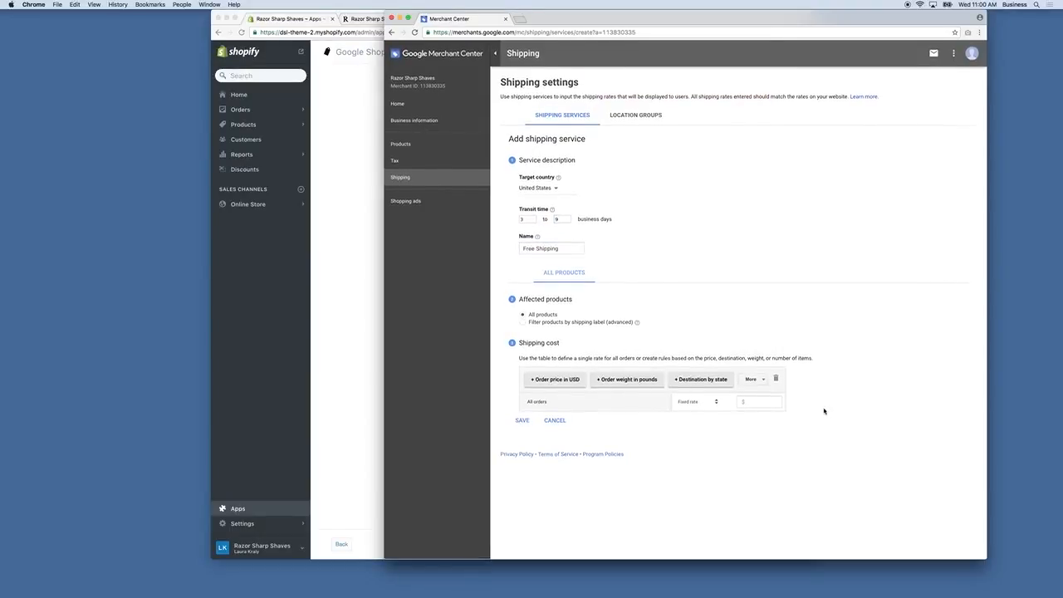
left_click(761, 405)
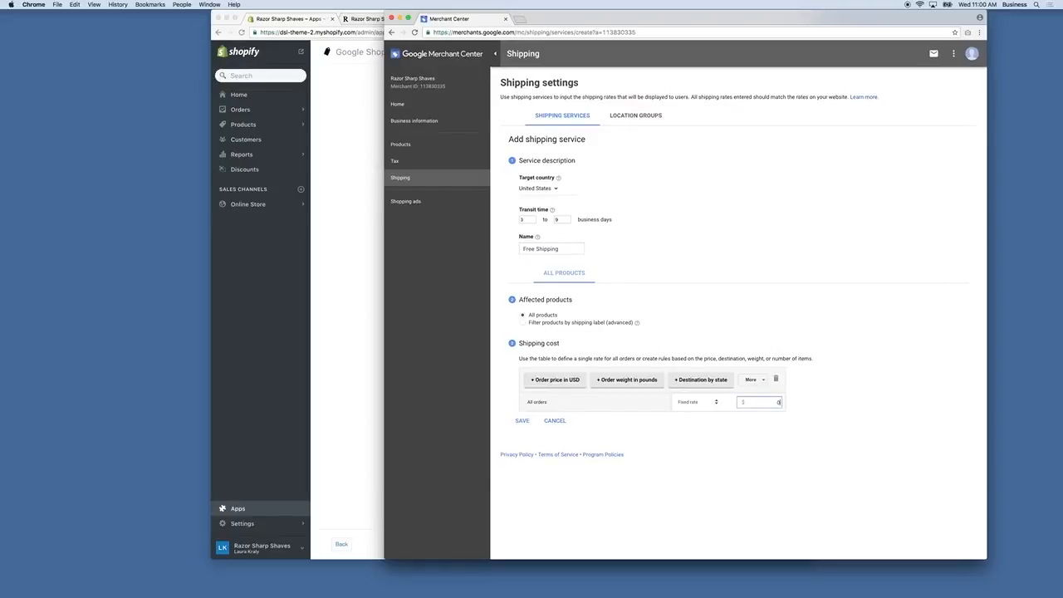
left_click(522, 421)
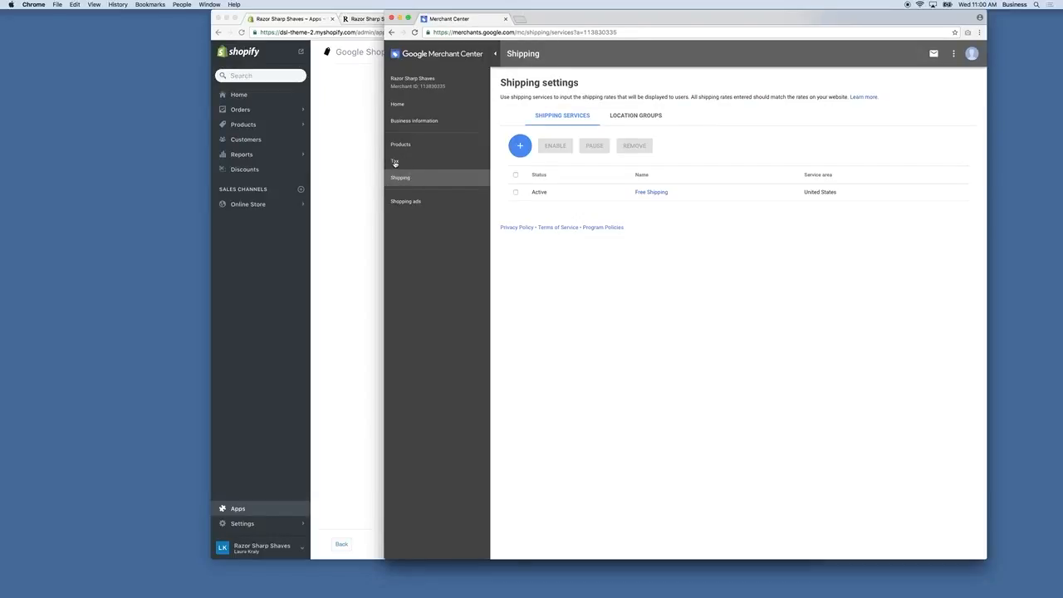
Switch back to the Shopify admin and test the shipping rates in the Google Shopping setup, repeating the test once.
left_click(355, 235)
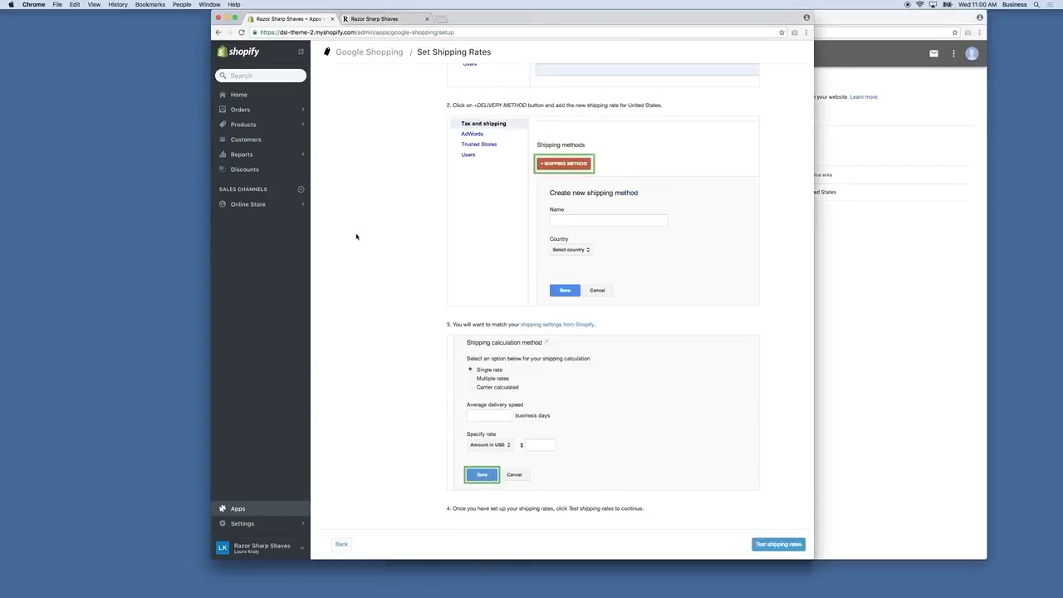
left_click(765, 546)
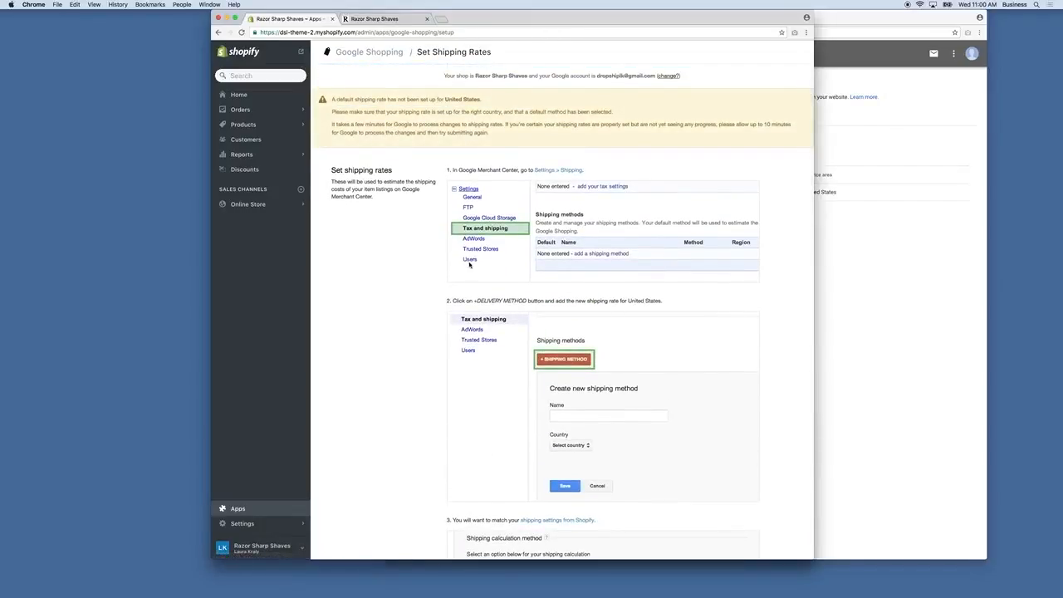
scroll(467, 266, "down", 5)
scroll(468, 265, "down", 2)
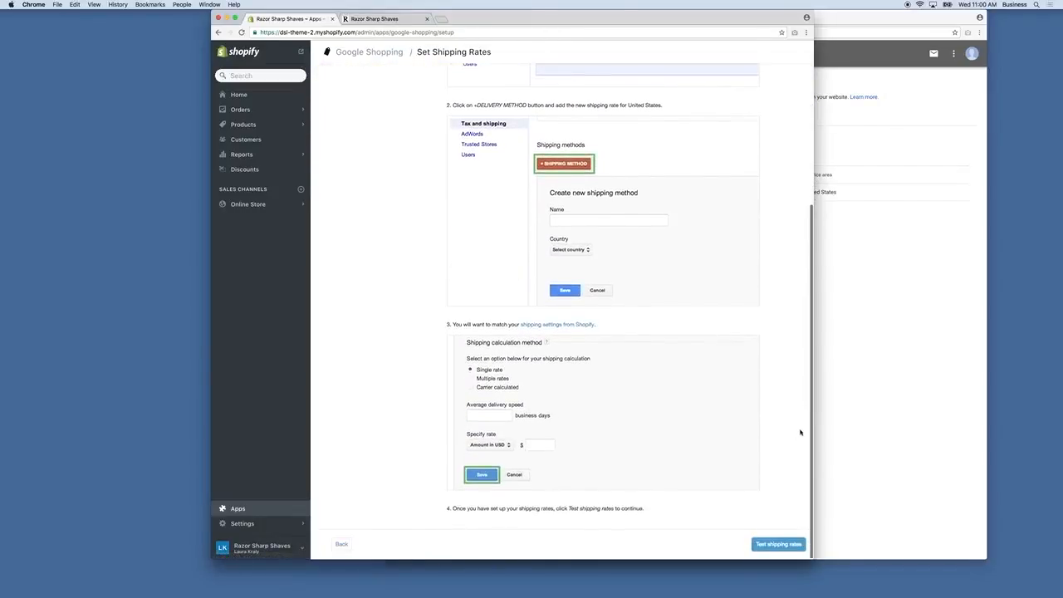
left_click(788, 545)
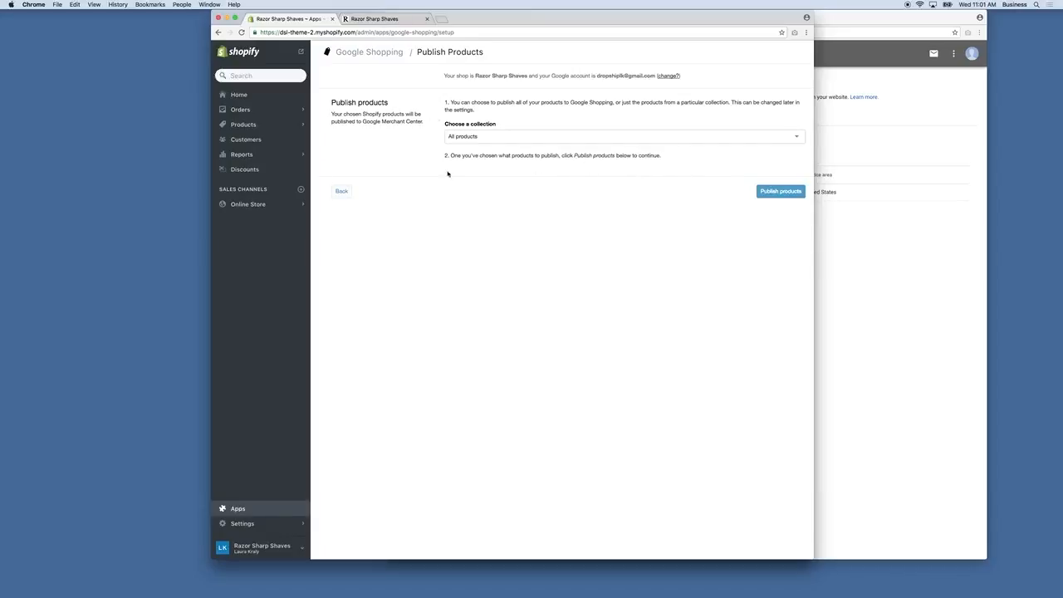
Keep All products as the collection and publish the products to Google Merchant Center.
scroll(484, 138, "down", 1)
scroll(477, 137, "up", 1)
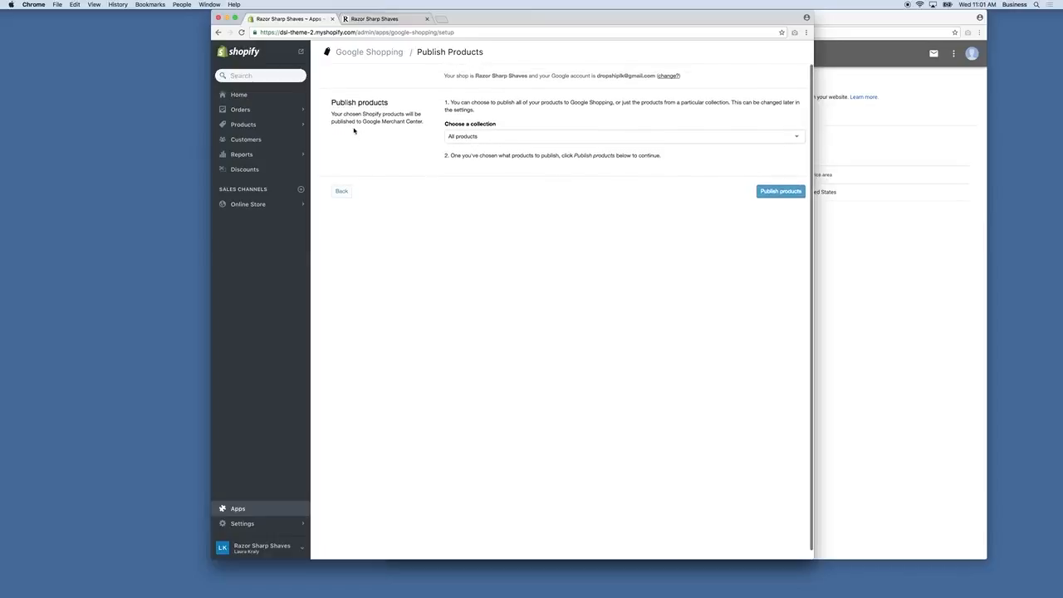
left_click(475, 137)
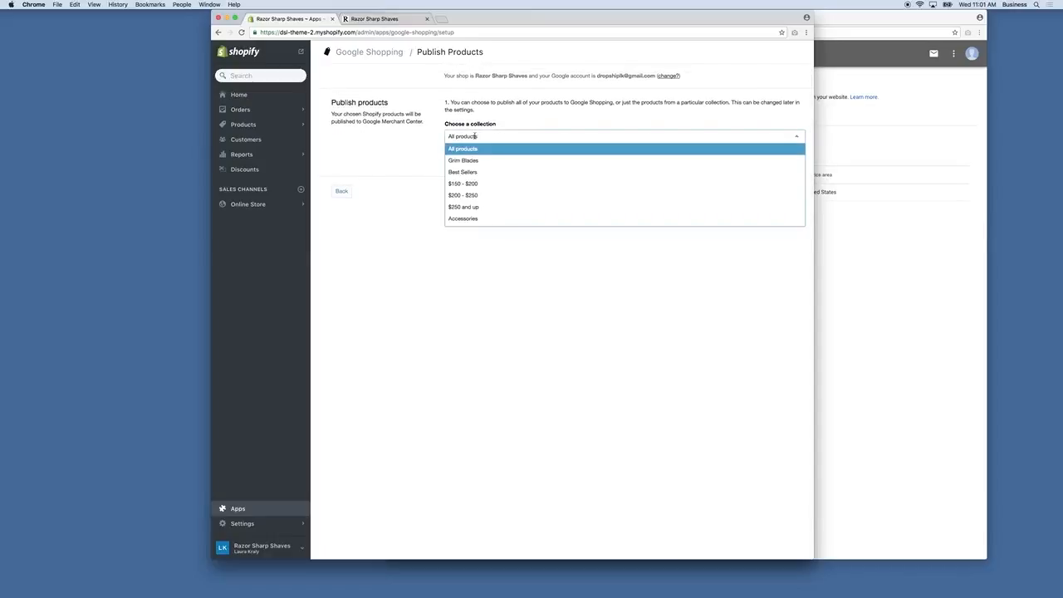
scroll(476, 205, "down", 5)
scroll(478, 204, "up", 5)
left_click(489, 147)
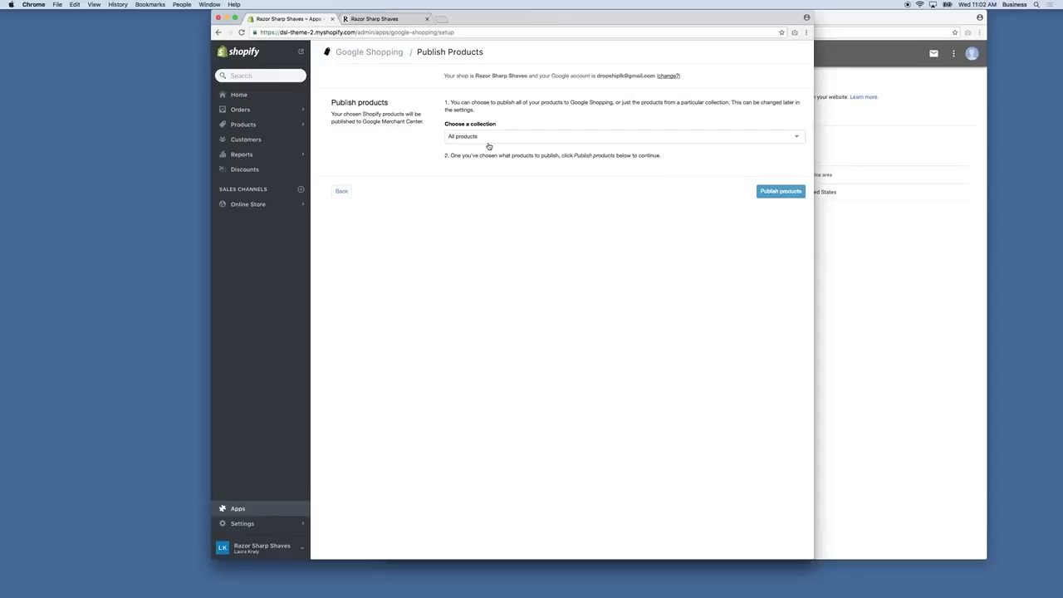
left_click(778, 193)
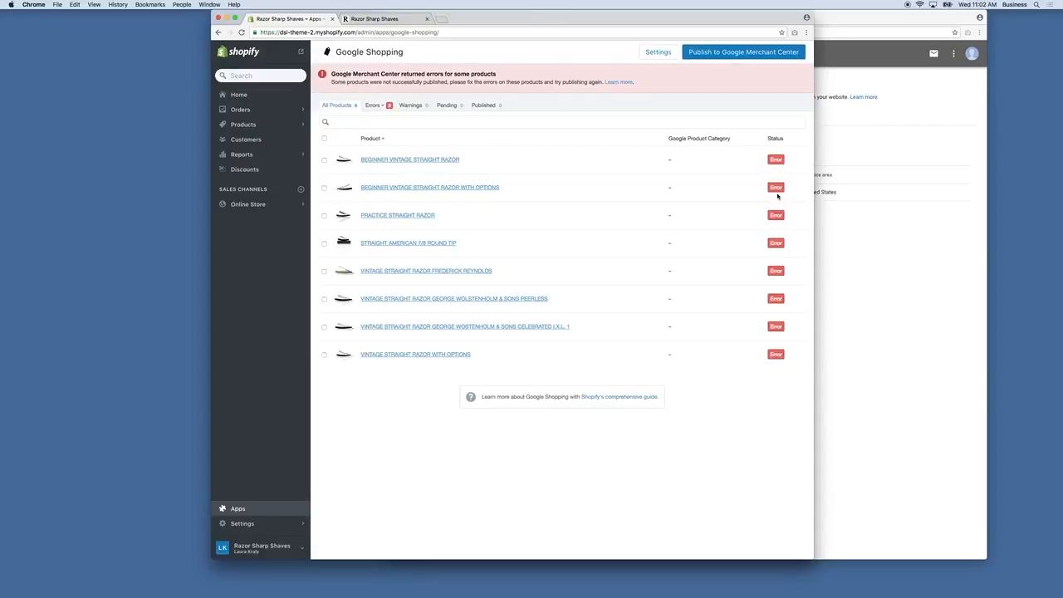
Examine the error types listed for the products and try selecting the whole product list.
left_click(382, 108)
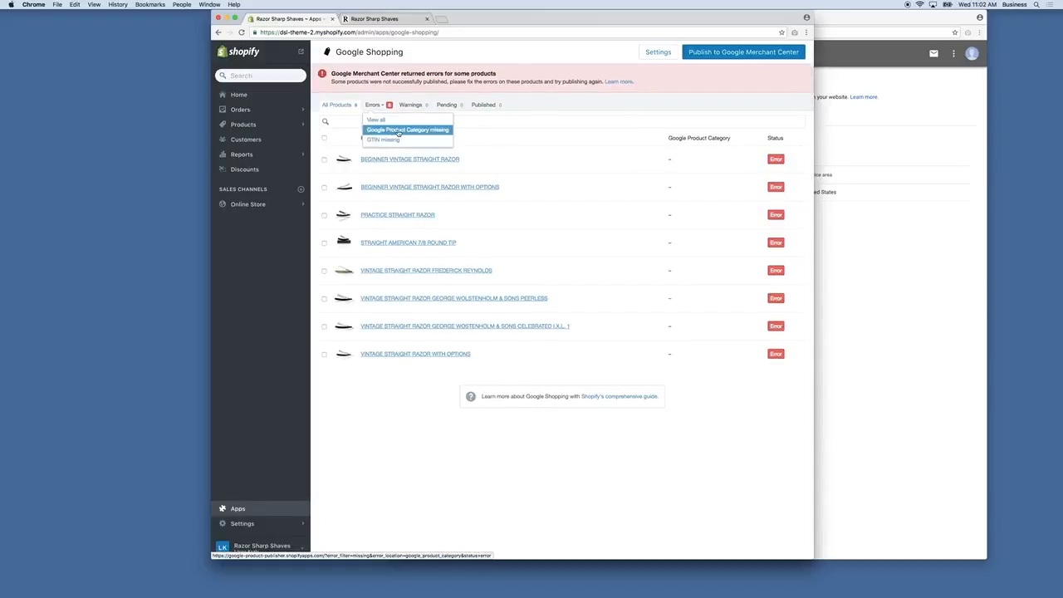
left_click(370, 450)
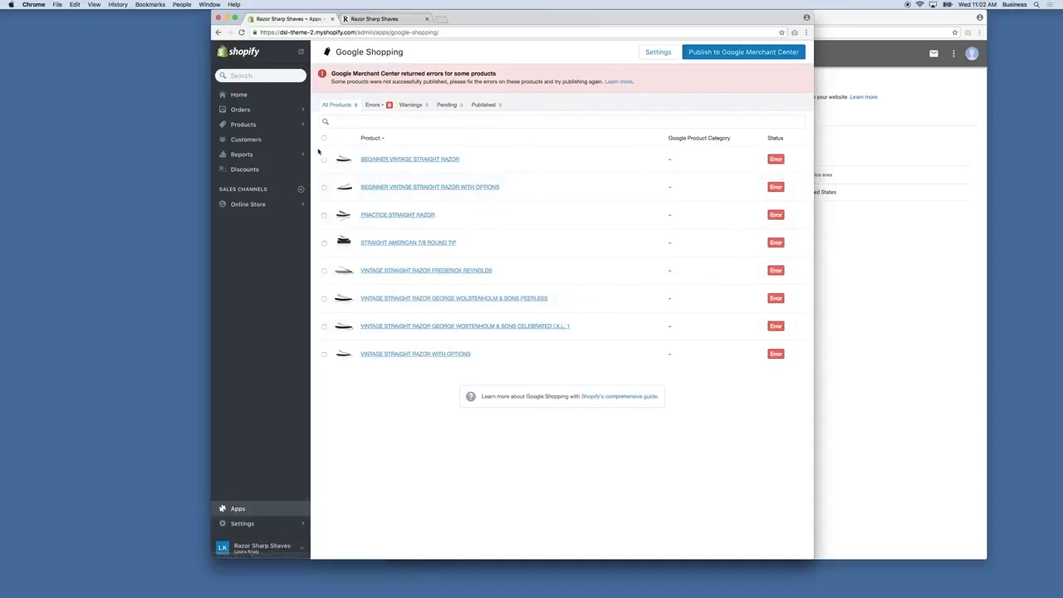
left_click(325, 140)
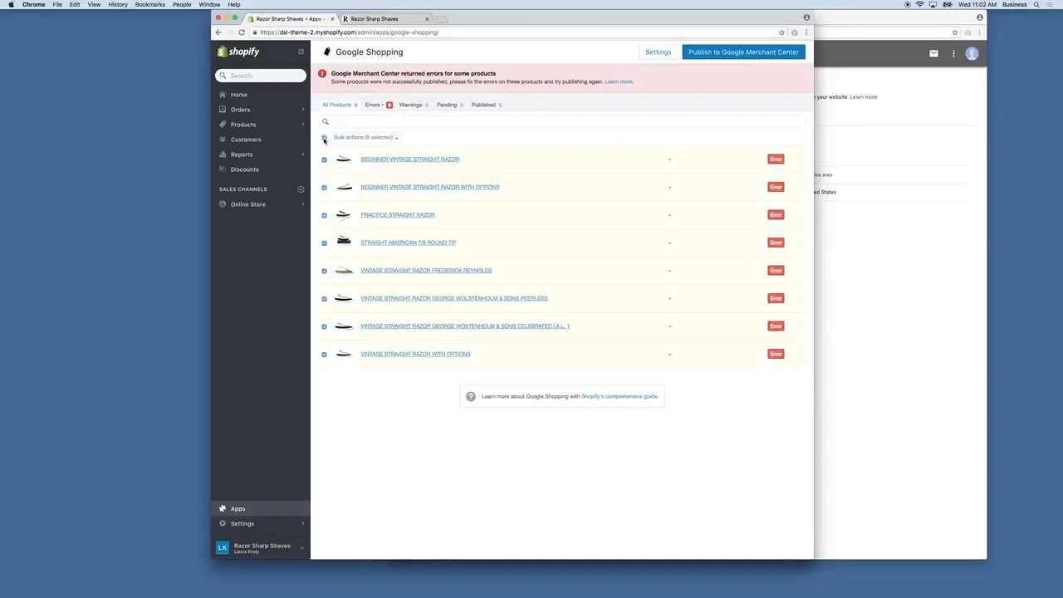
Search the product list for "beginner" and toggle the selection of all matching products.
left_click(343, 121)
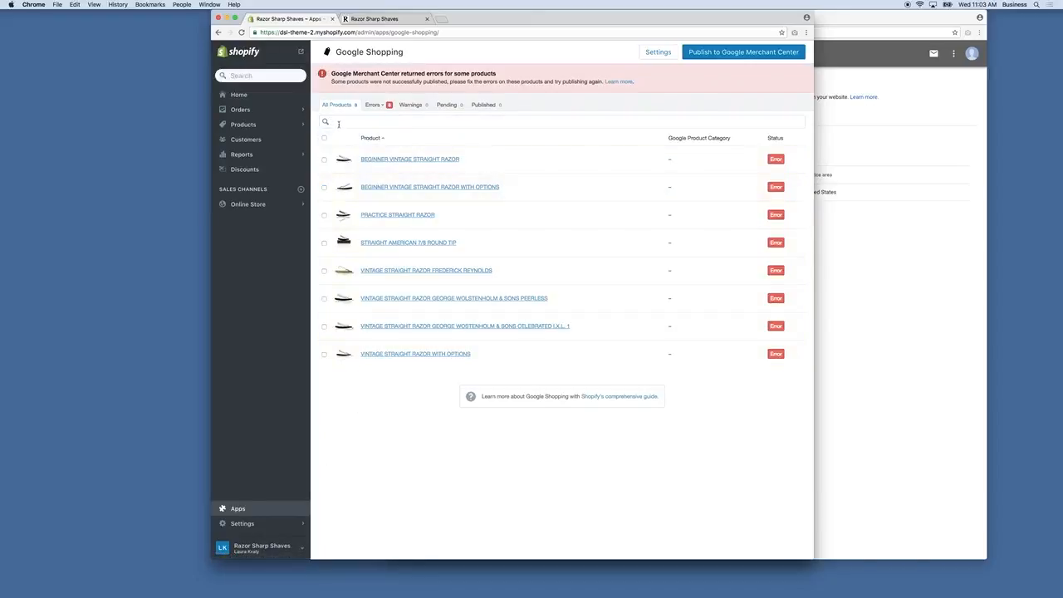
type("beginner")
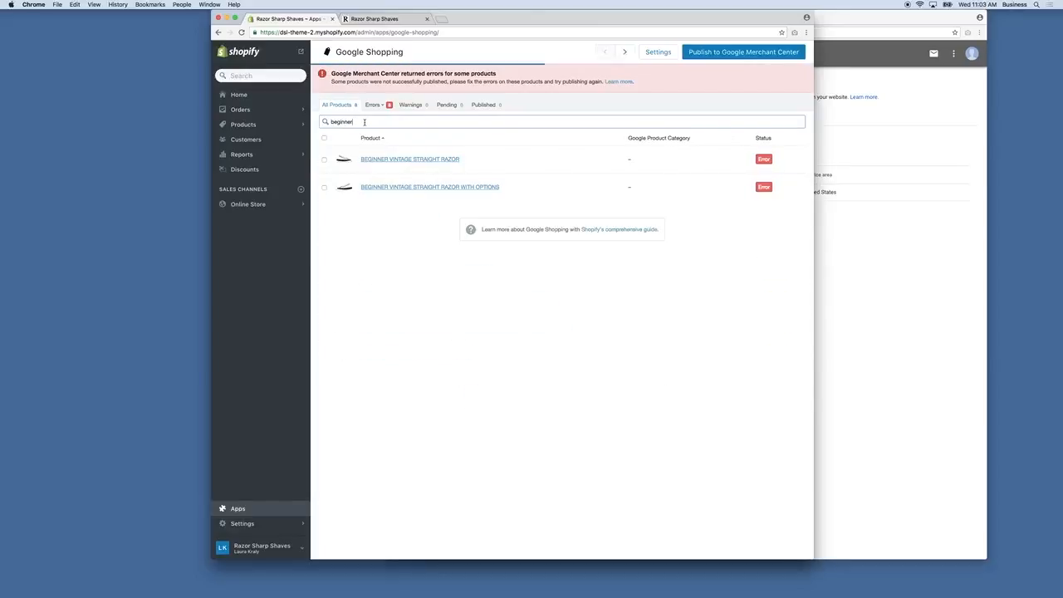
left_click(324, 138)
left_click(324, 139)
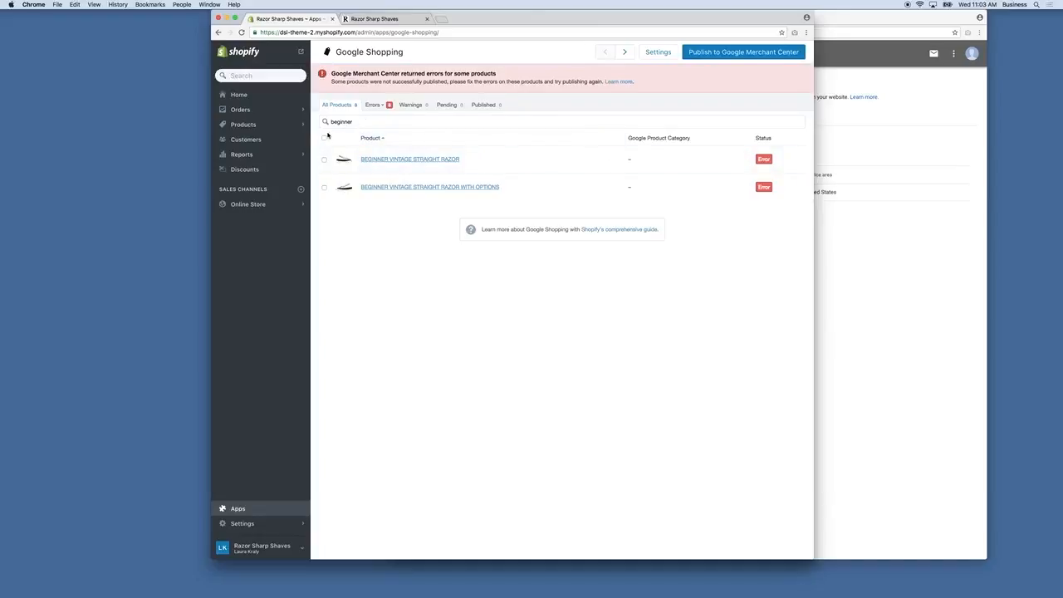
Clear the "beginner" search to restore the full product list.
left_click(347, 121)
key("BackSpace")
key("BackSpace")
key("BackSpace")
key("BackSpace")
key("BackSpace")
key("BackSpace")
key("BackSpace")
key("BackSpace")
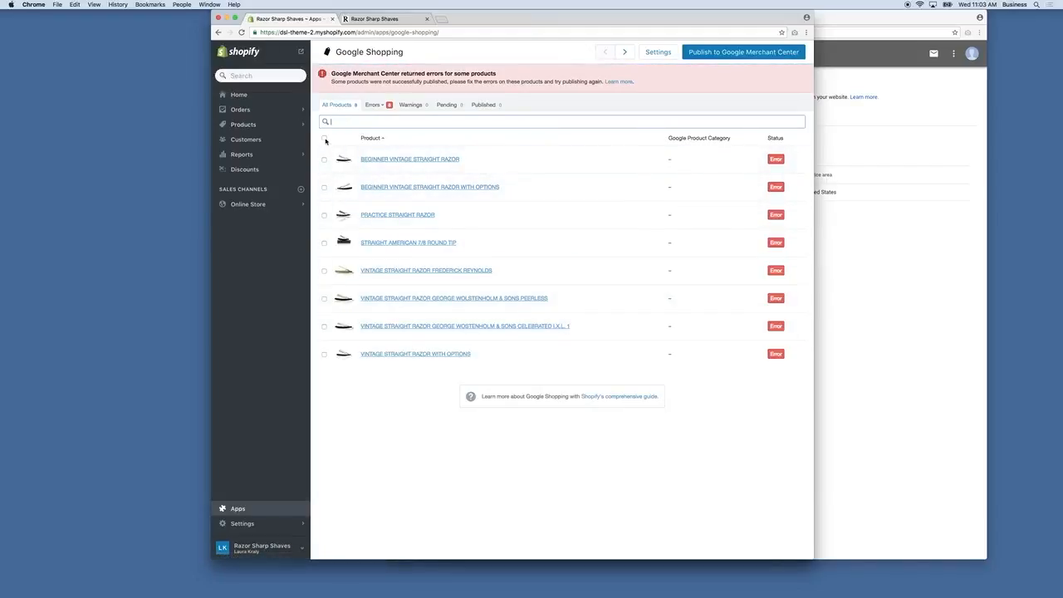
Set the Google Product Category of all listed products in bulk to Health & Beauty > Personal Care > Shaving & Grooming > Razors & Razor Blades.
left_click(324, 139)
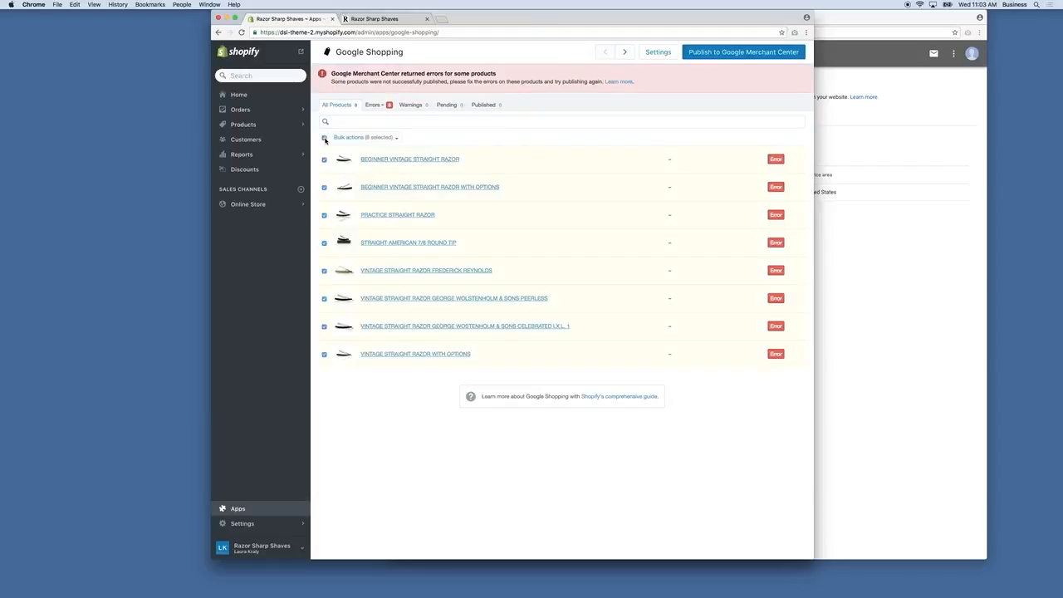
left_click(386, 138)
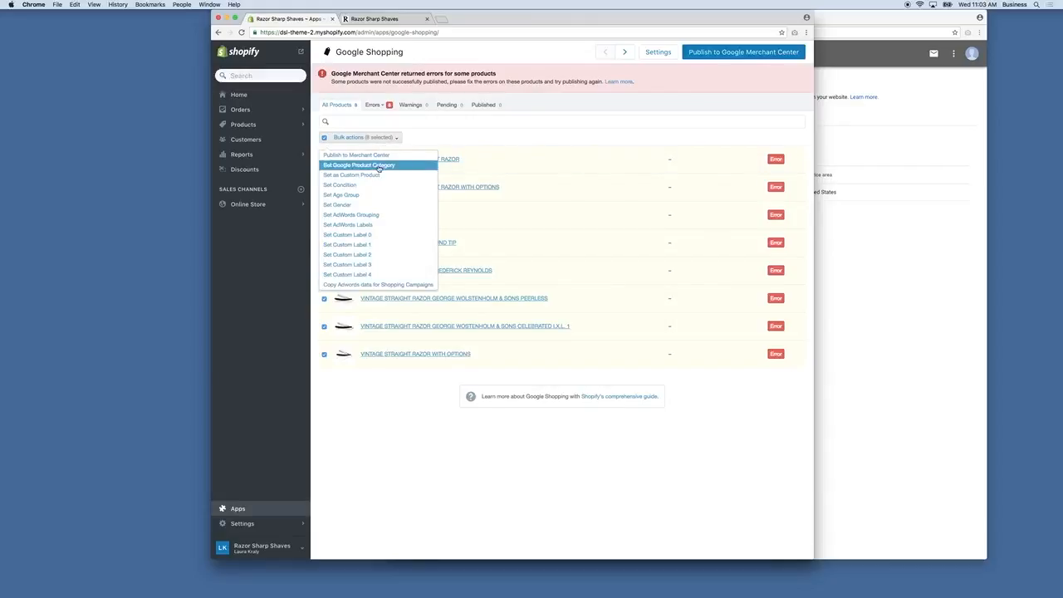
left_click(378, 165)
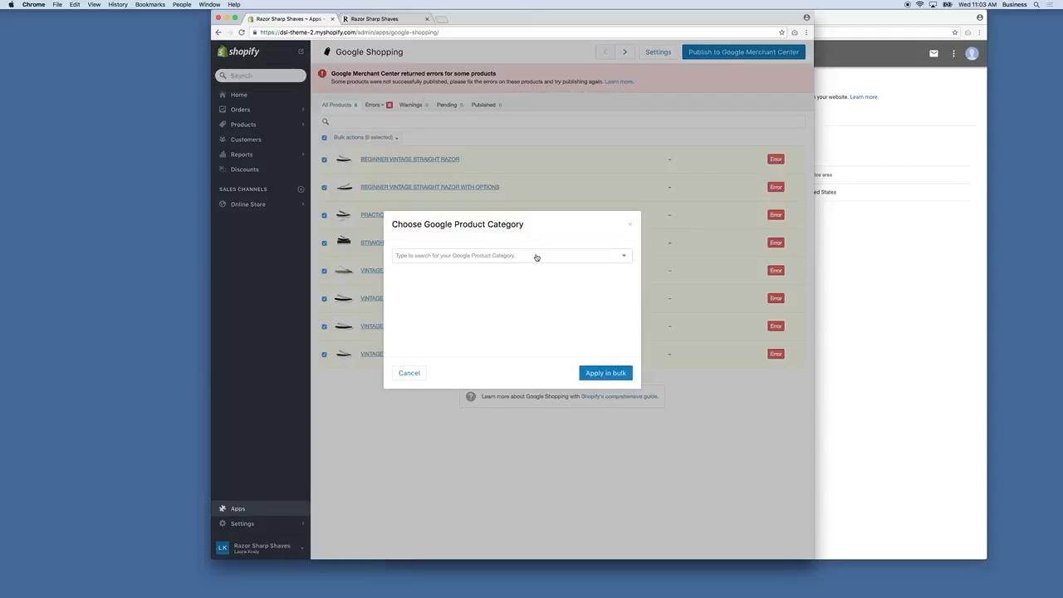
left_click(536, 258)
scroll(529, 283, "down", 2)
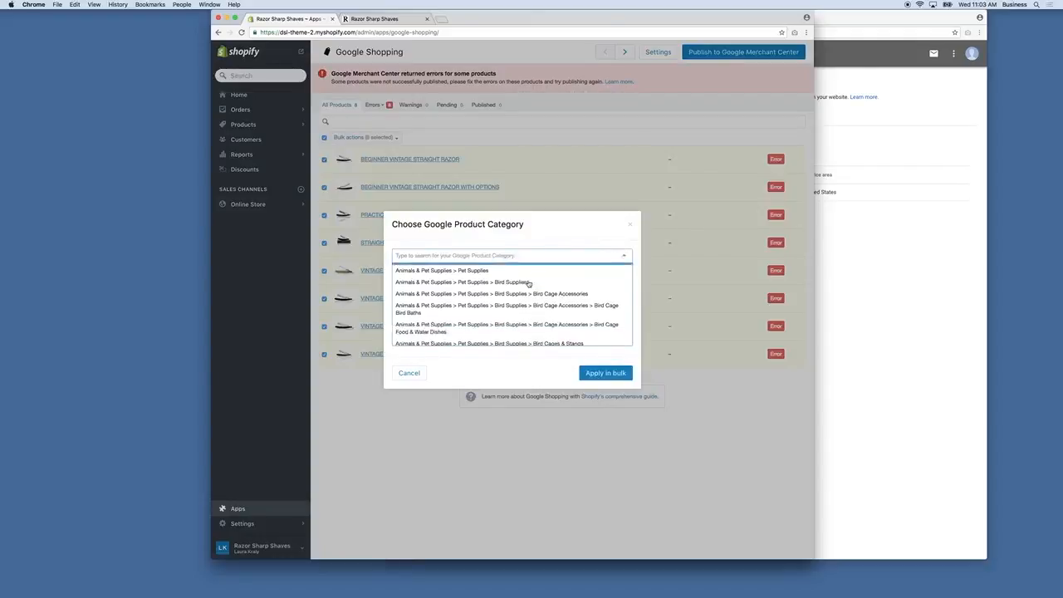
scroll(529, 283, "down", 5)
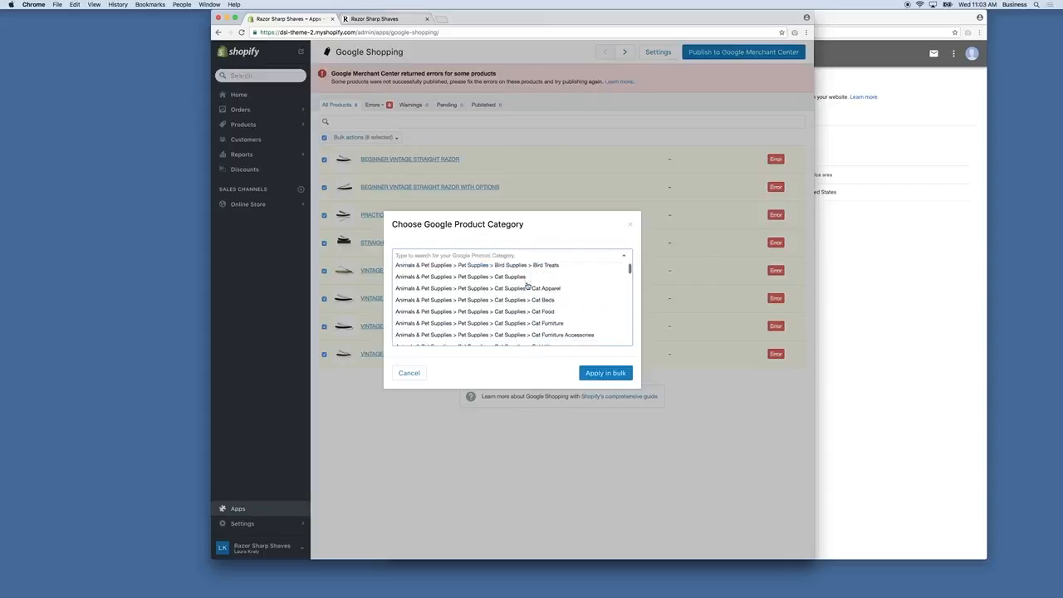
scroll(528, 285, "down", 8)
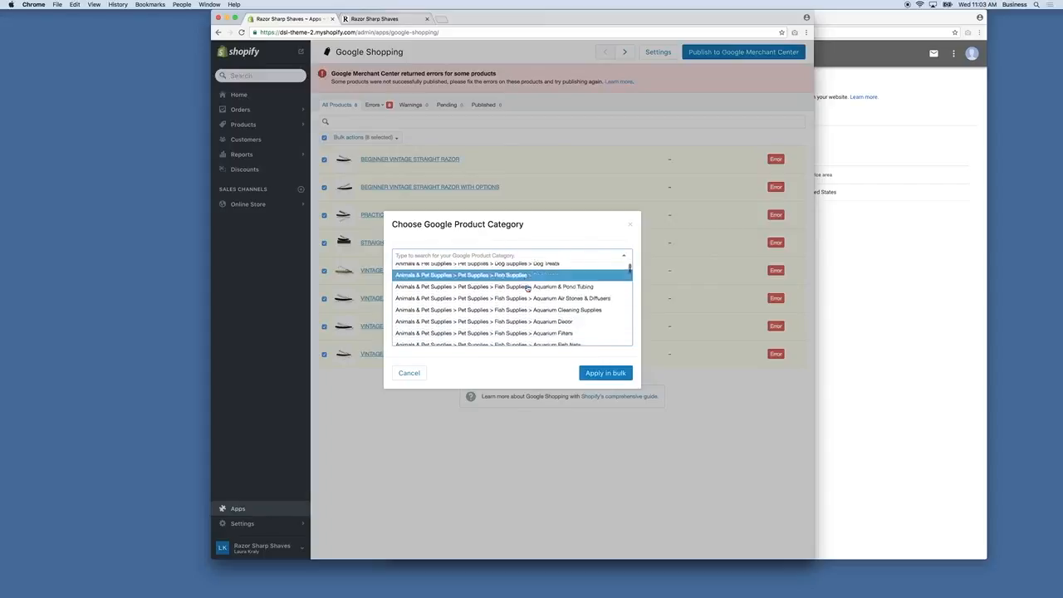
scroll(528, 299, "down", 1)
scroll(447, 267, "up", 1)
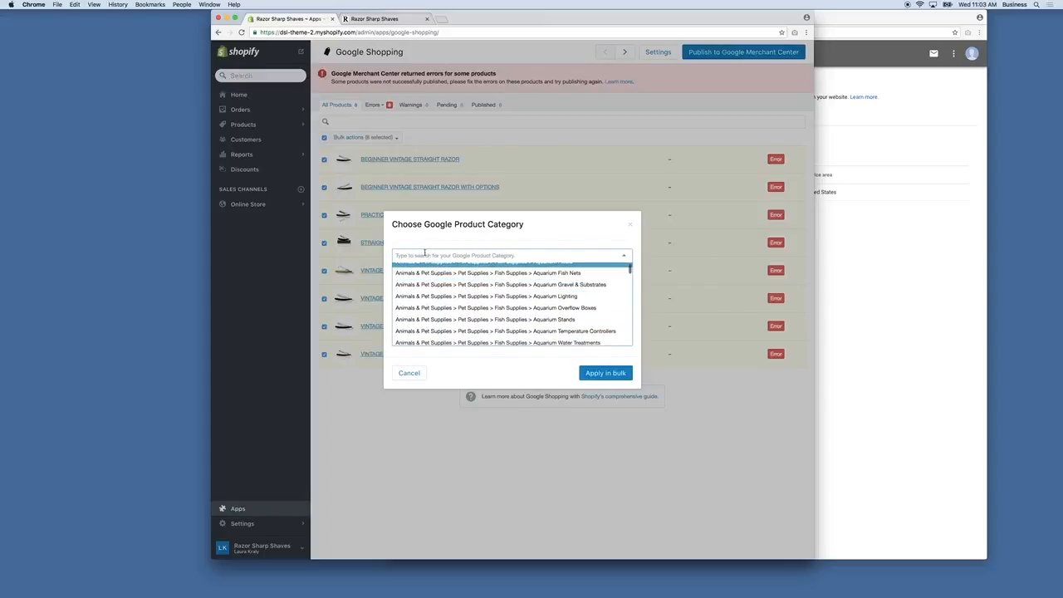
type("raz")
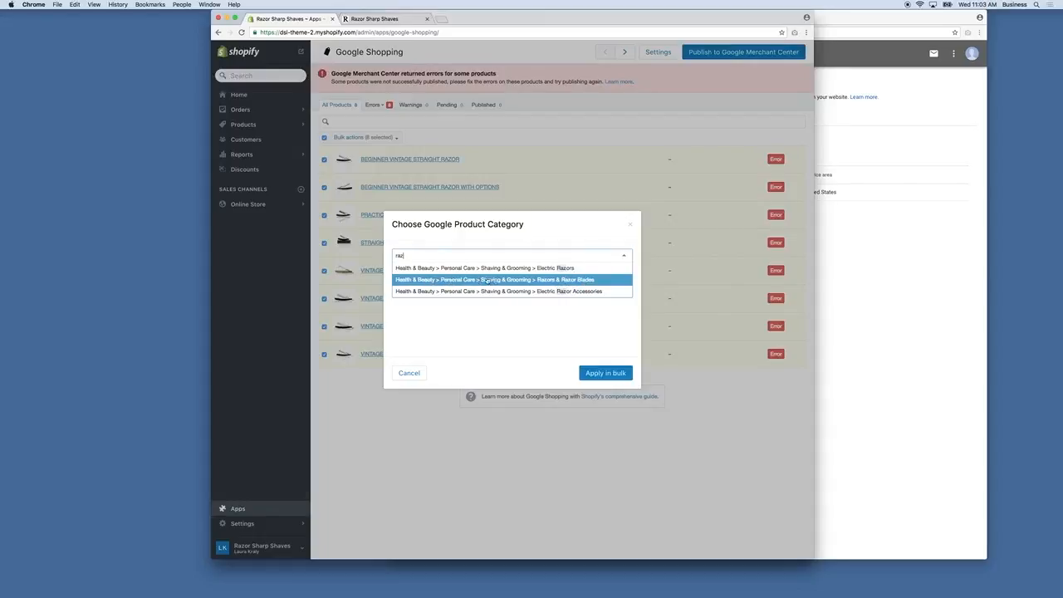
left_click(561, 280)
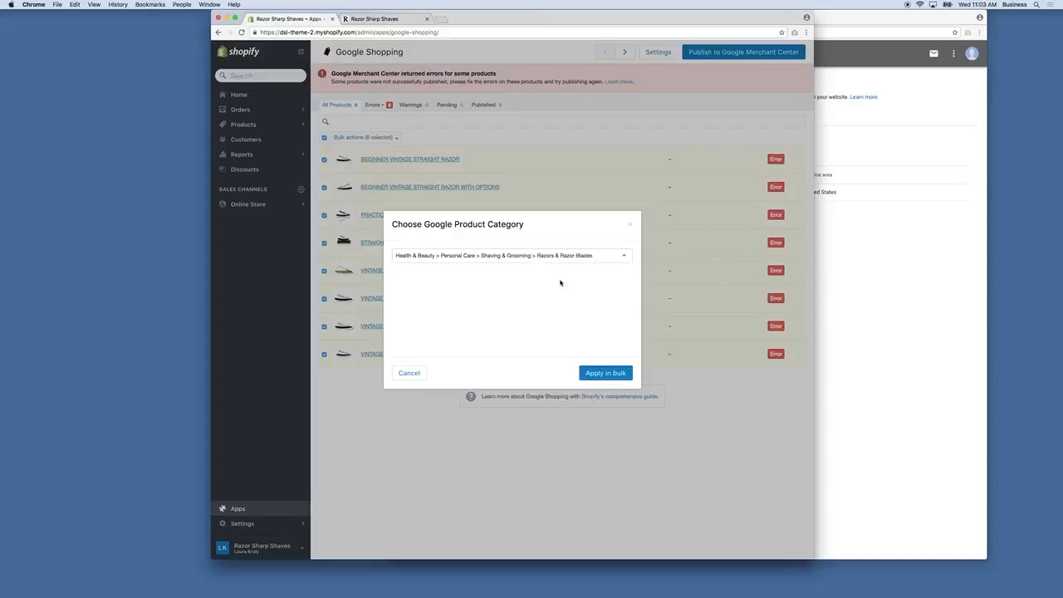
left_click(612, 373)
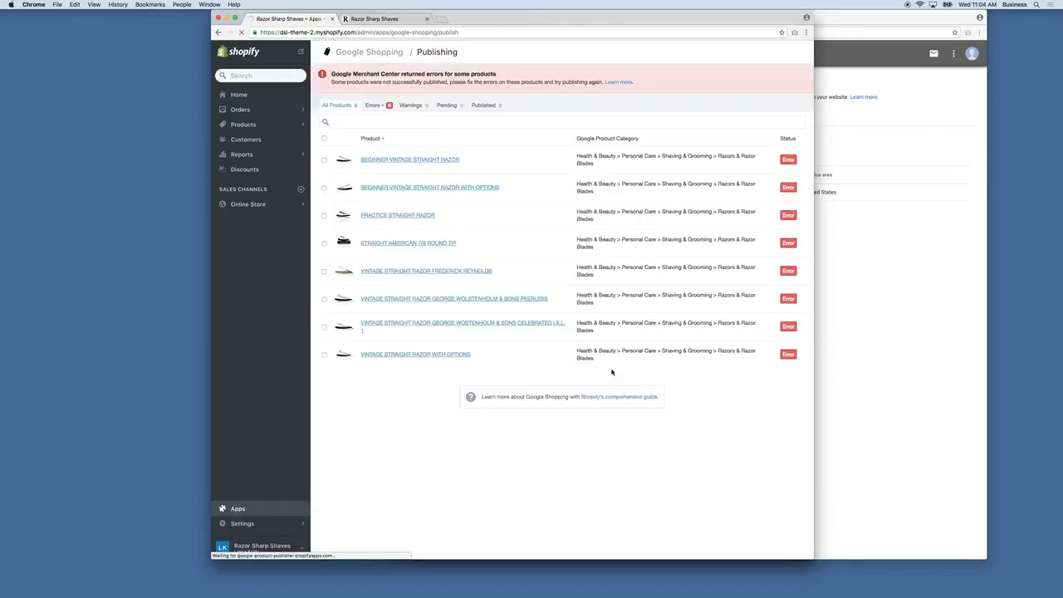
Filter the product errors by GTIN missing to see the affected products, and remove that filter.
left_click(376, 106)
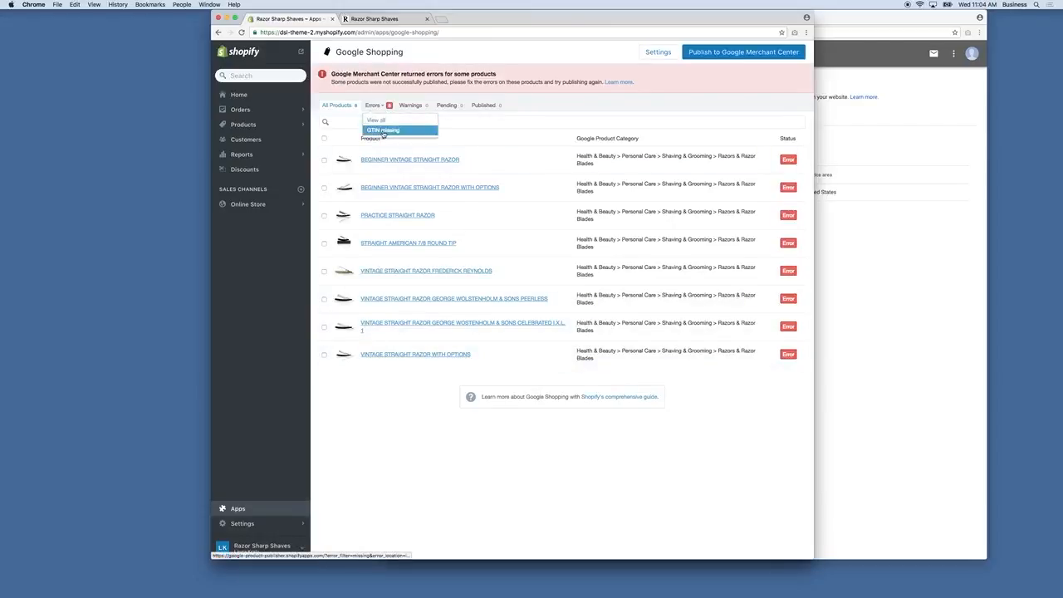
left_click(392, 132)
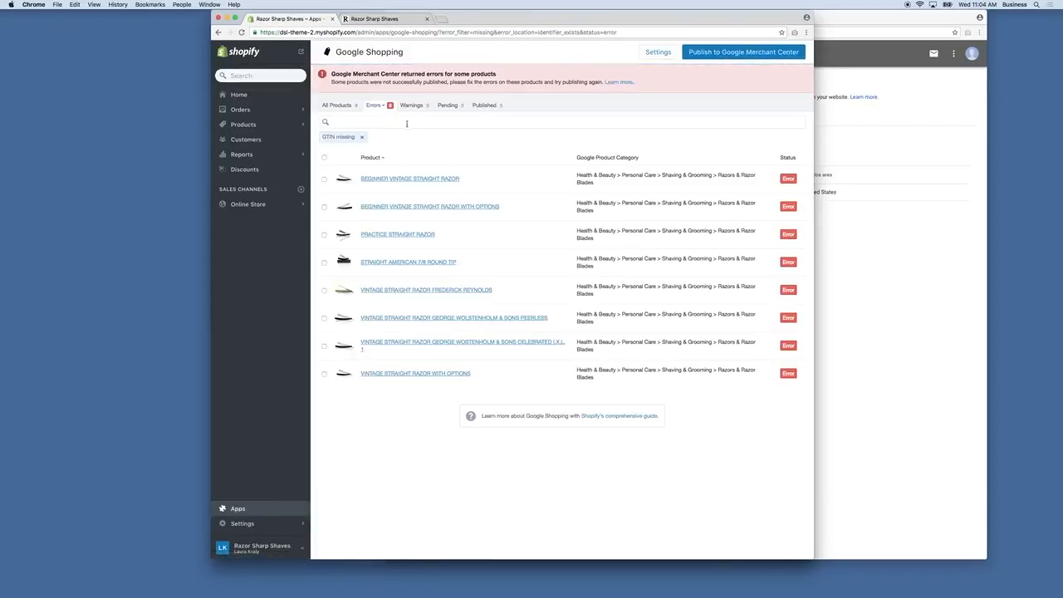
left_click(361, 139)
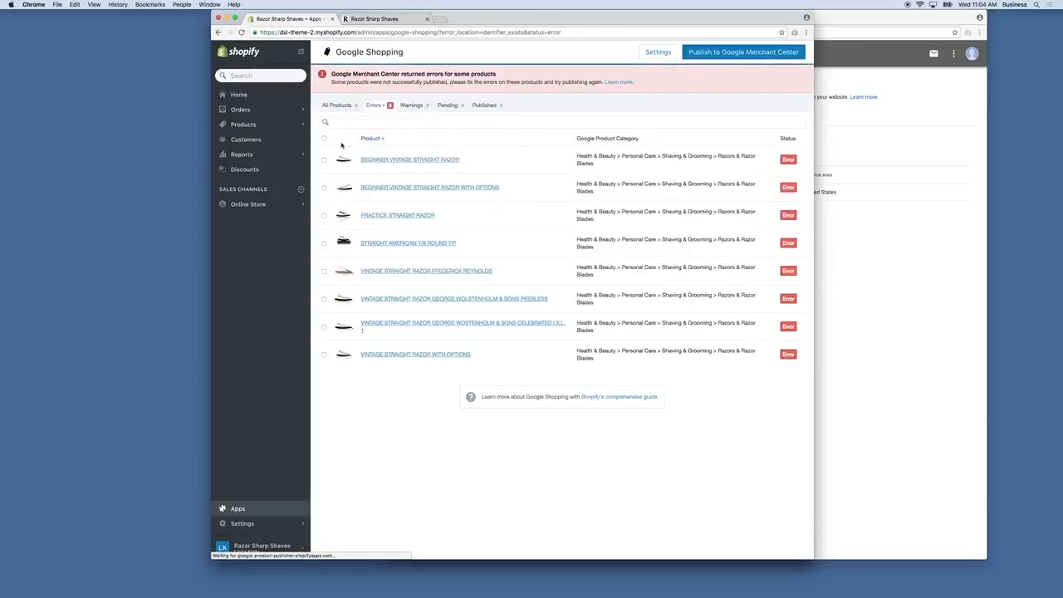
left_click(324, 138)
left_click(383, 140)
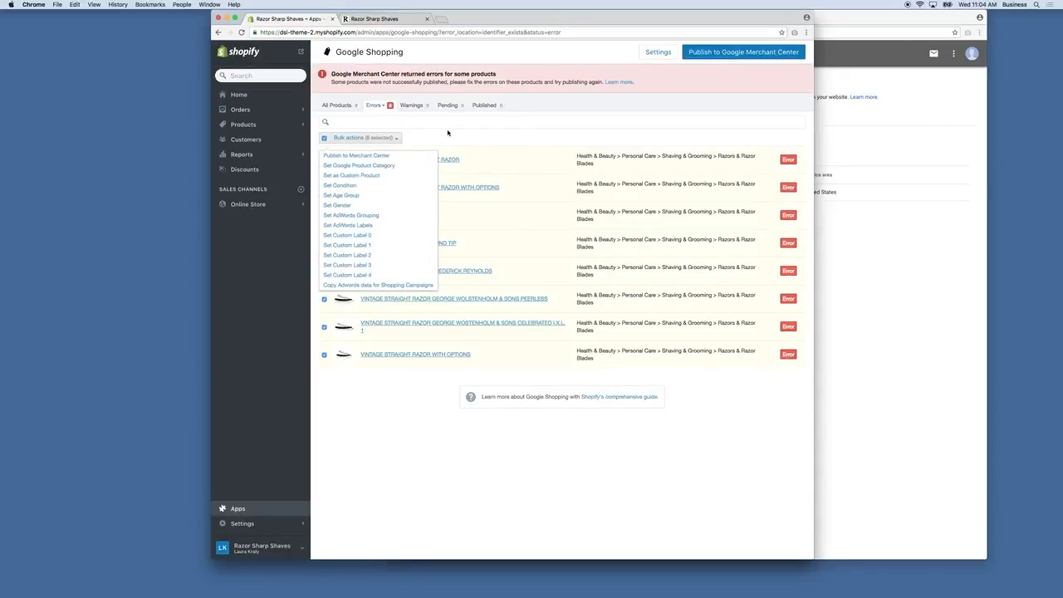
left_click(392, 138)
left_click(325, 139)
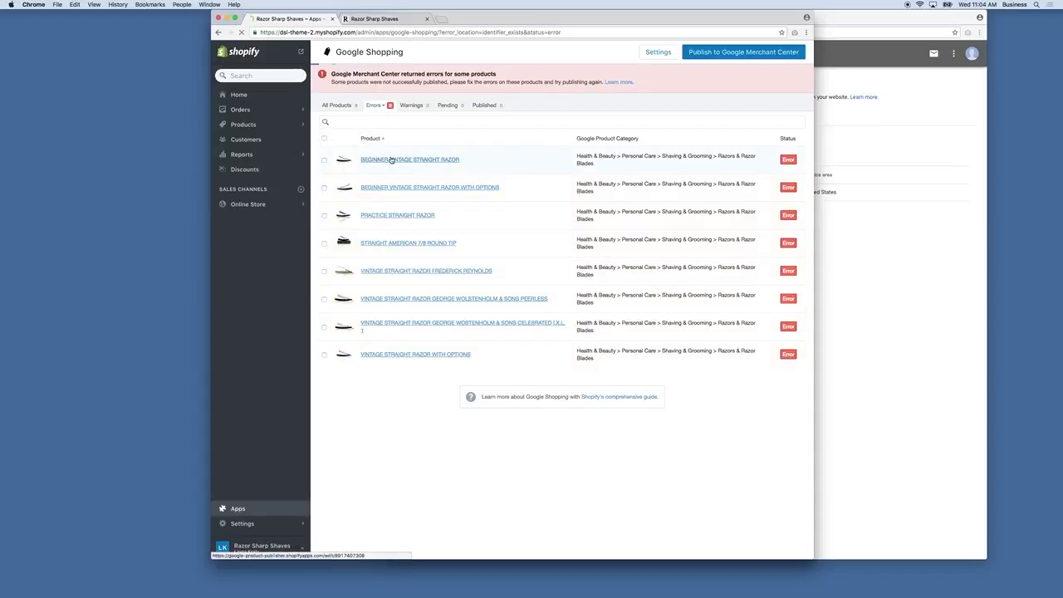
Examine the error, MPN field and product identifier option of the BEGINNER VINTAGE STRAIGHT RAZOR listing, and return to the product list.
left_click(390, 159)
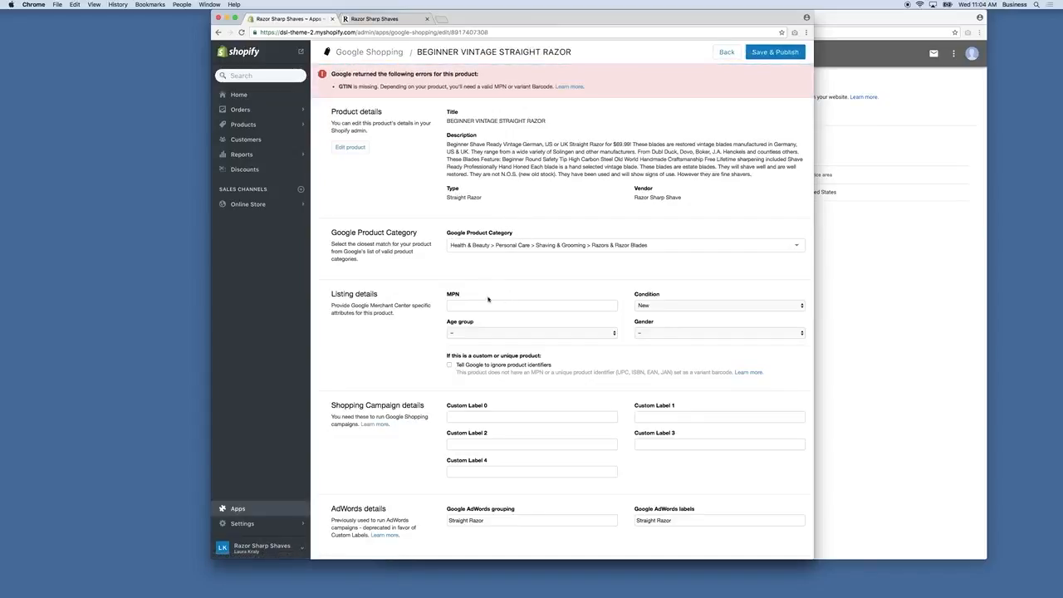
scroll(567, 260, "down", 3)
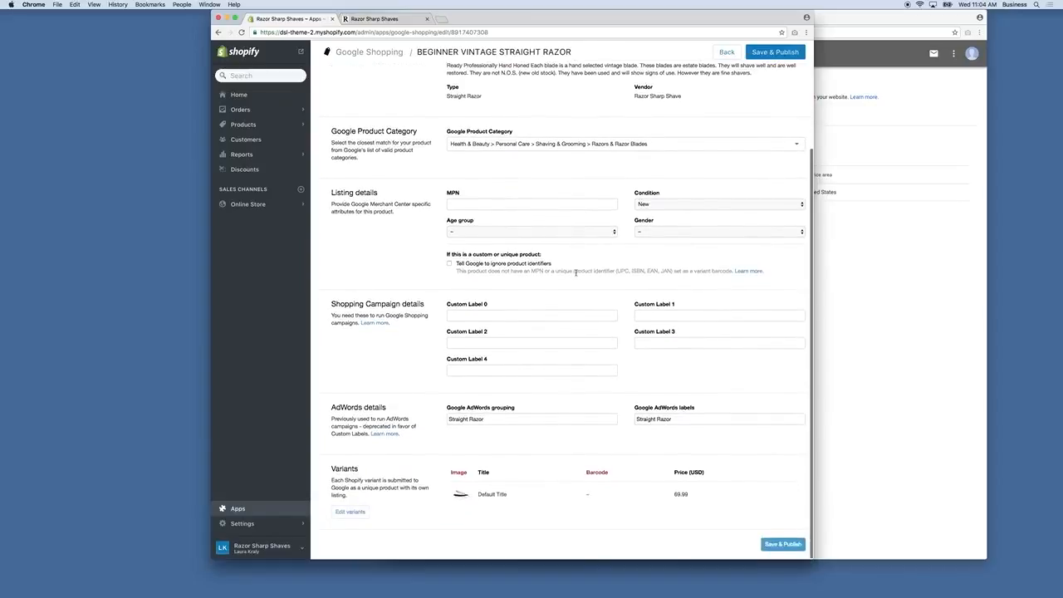
scroll(575, 275, "up", 3)
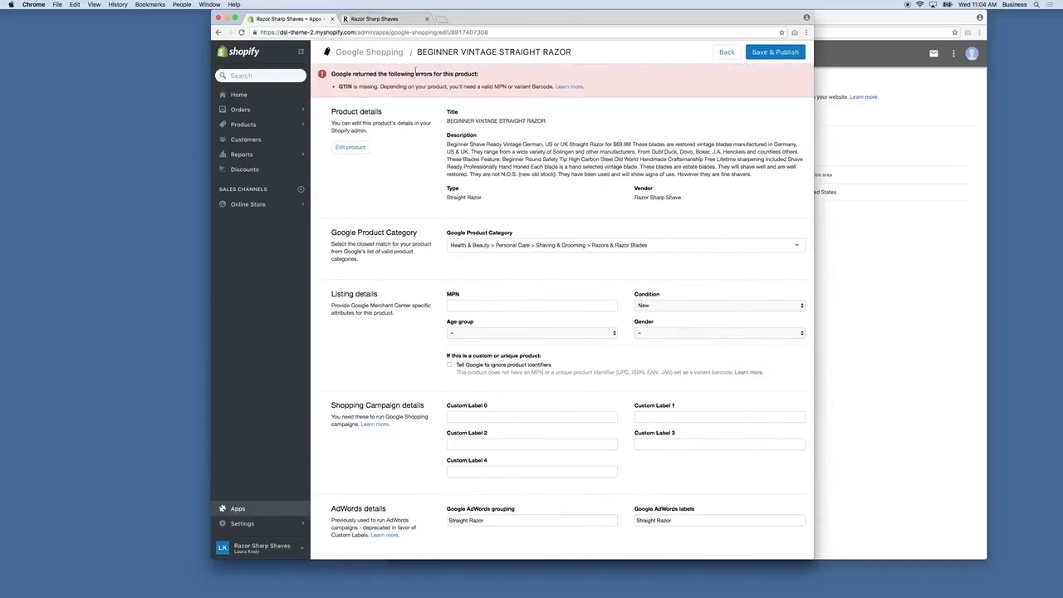
left_click(480, 304)
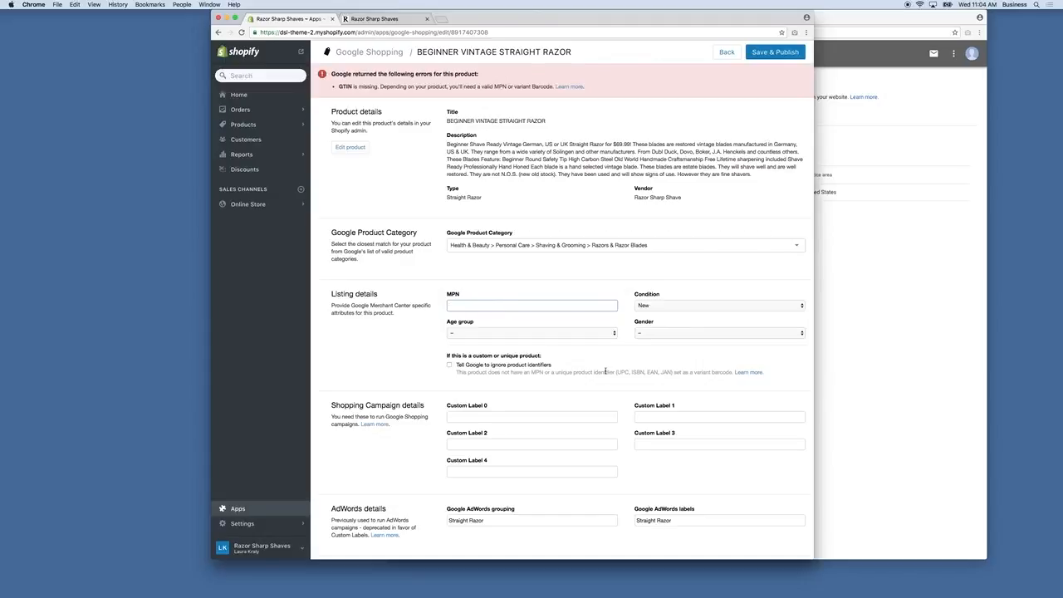
left_click_drag(529, 373, 686, 384)
left_click(686, 384)
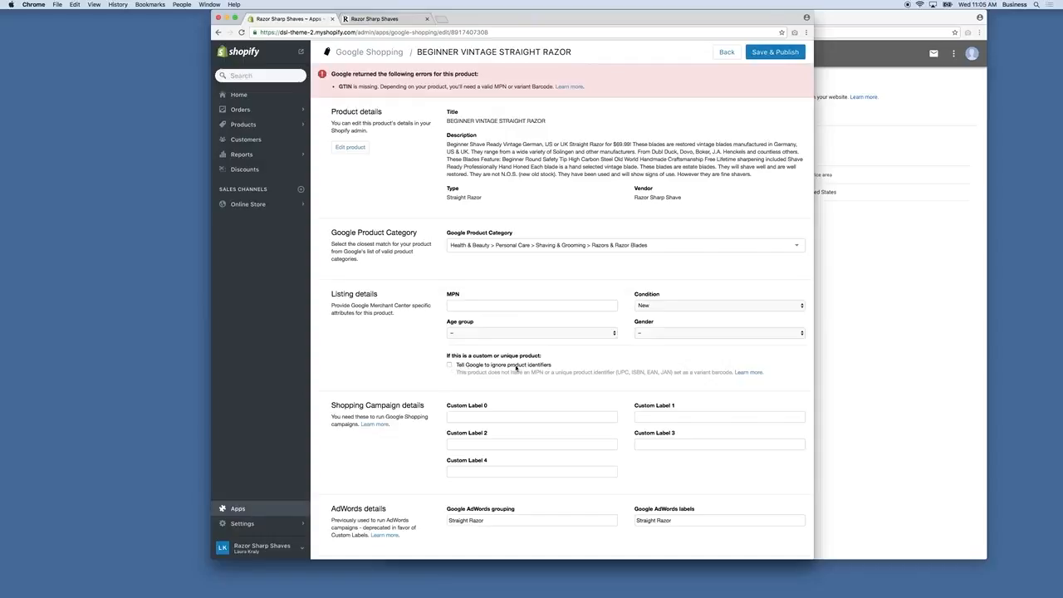
scroll(452, 378, "down", 1)
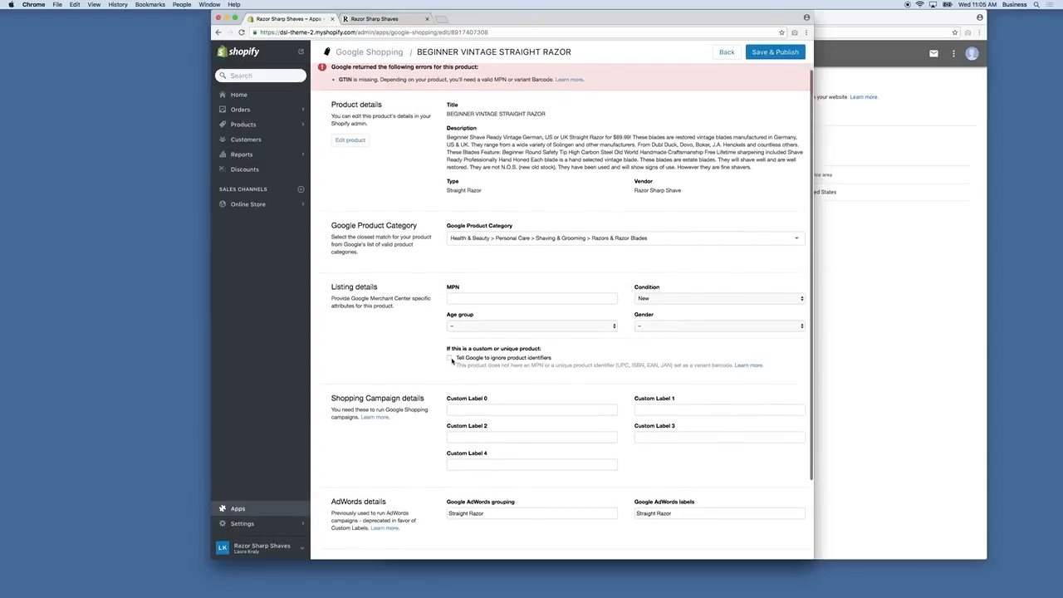
left_click(449, 355)
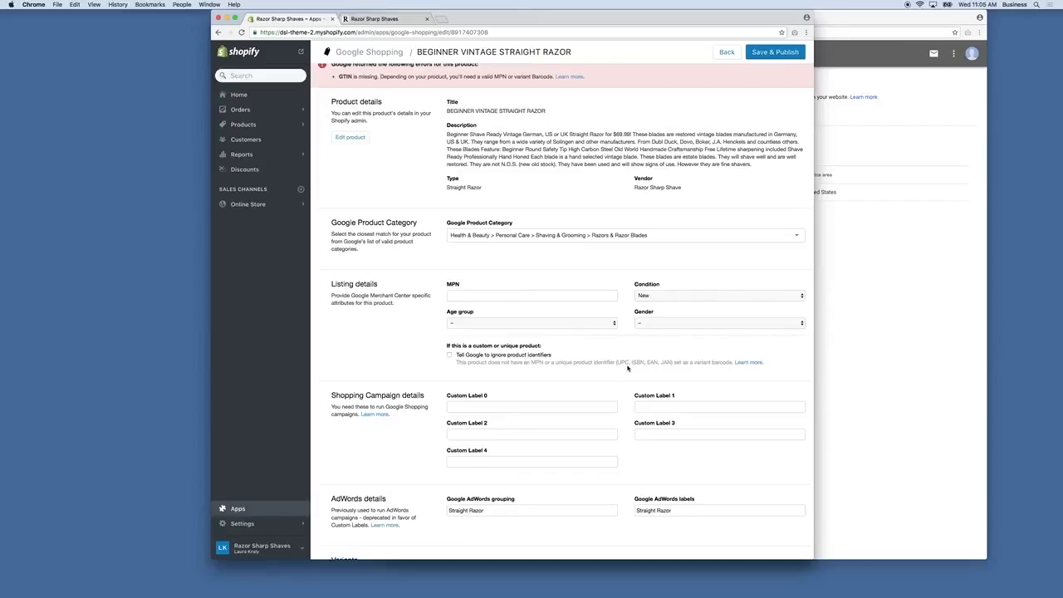
scroll(547, 321, "up", 1)
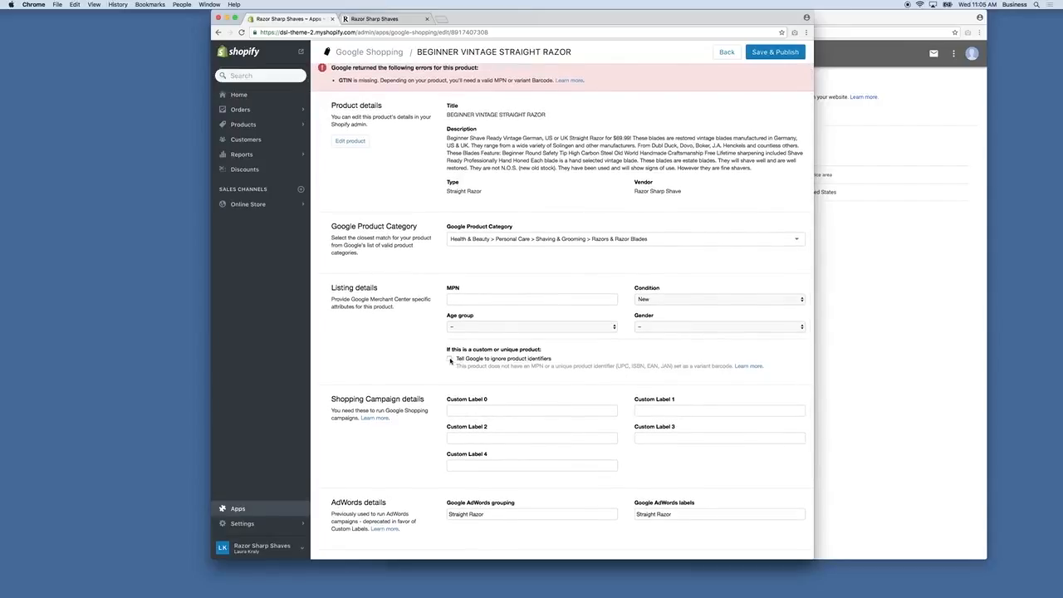
scroll(447, 166, "up", 1)
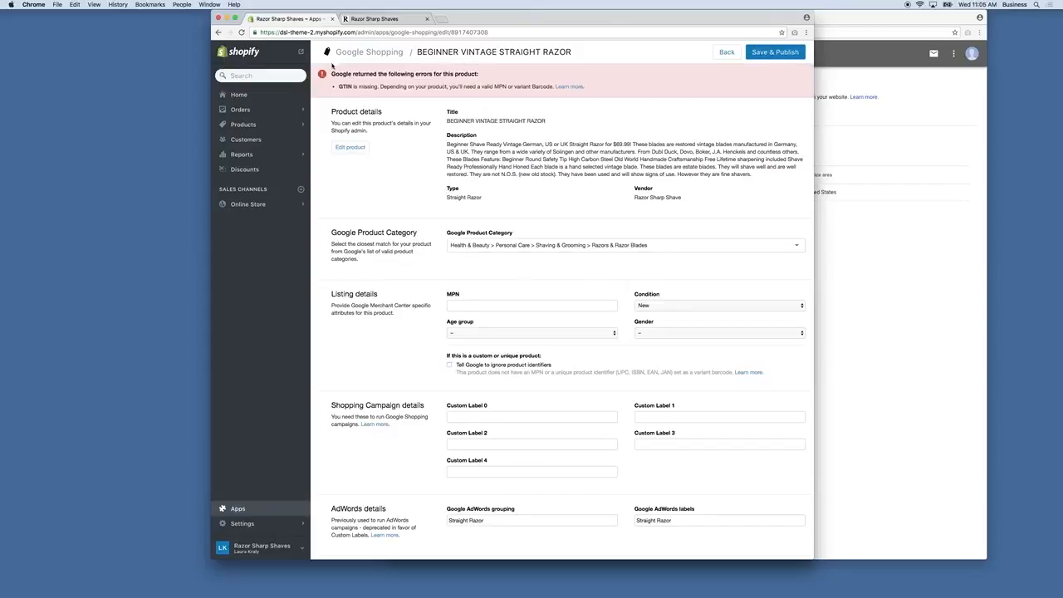
left_click(727, 51)
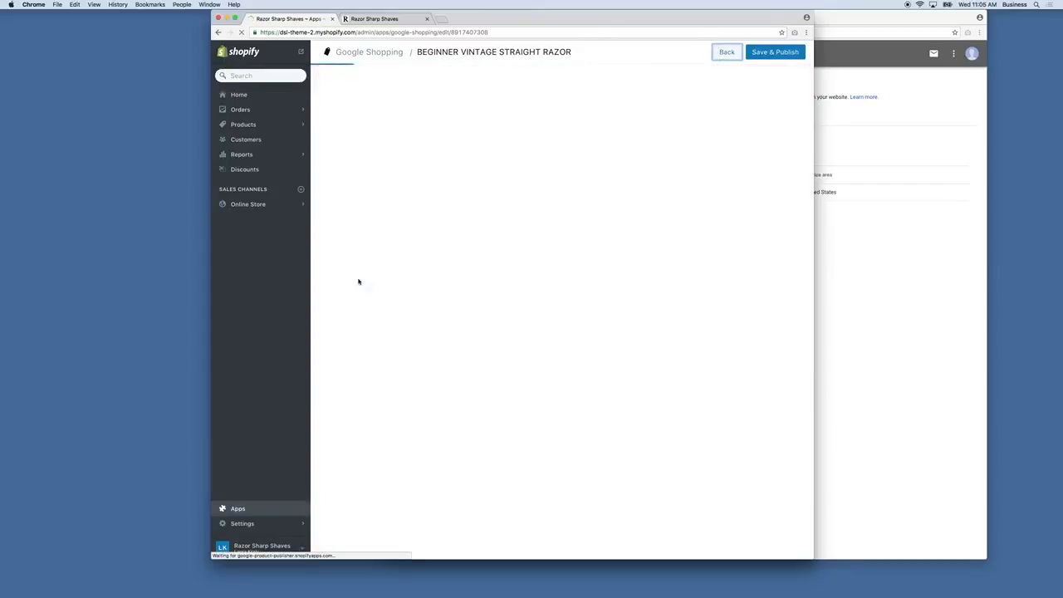
Select all listed products and set them as custom products in bulk.
left_click(324, 138)
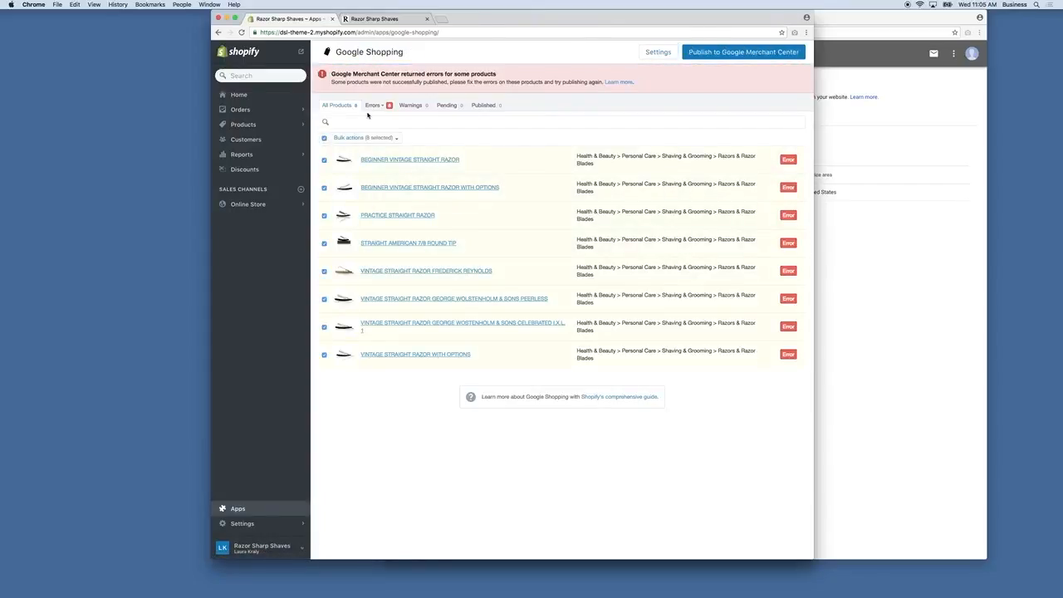
left_click(365, 138)
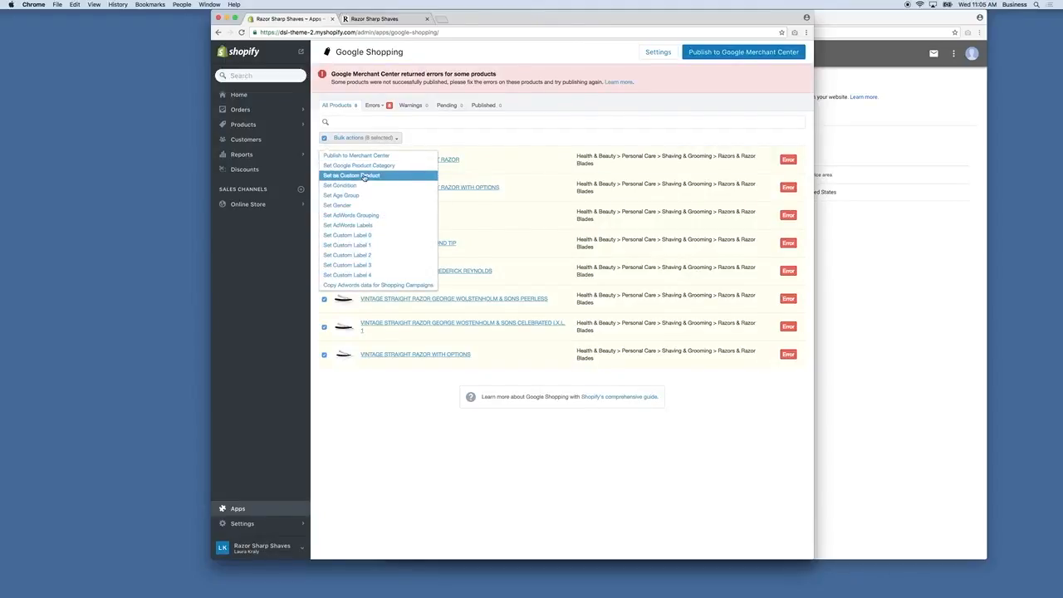
left_click(366, 177)
left_click(395, 294)
left_click(607, 342)
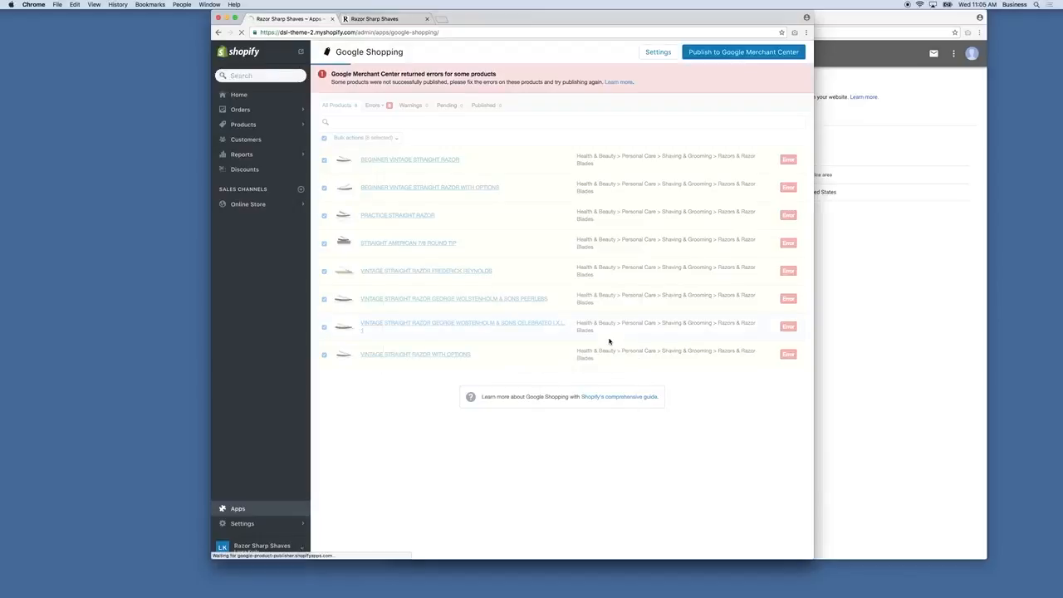